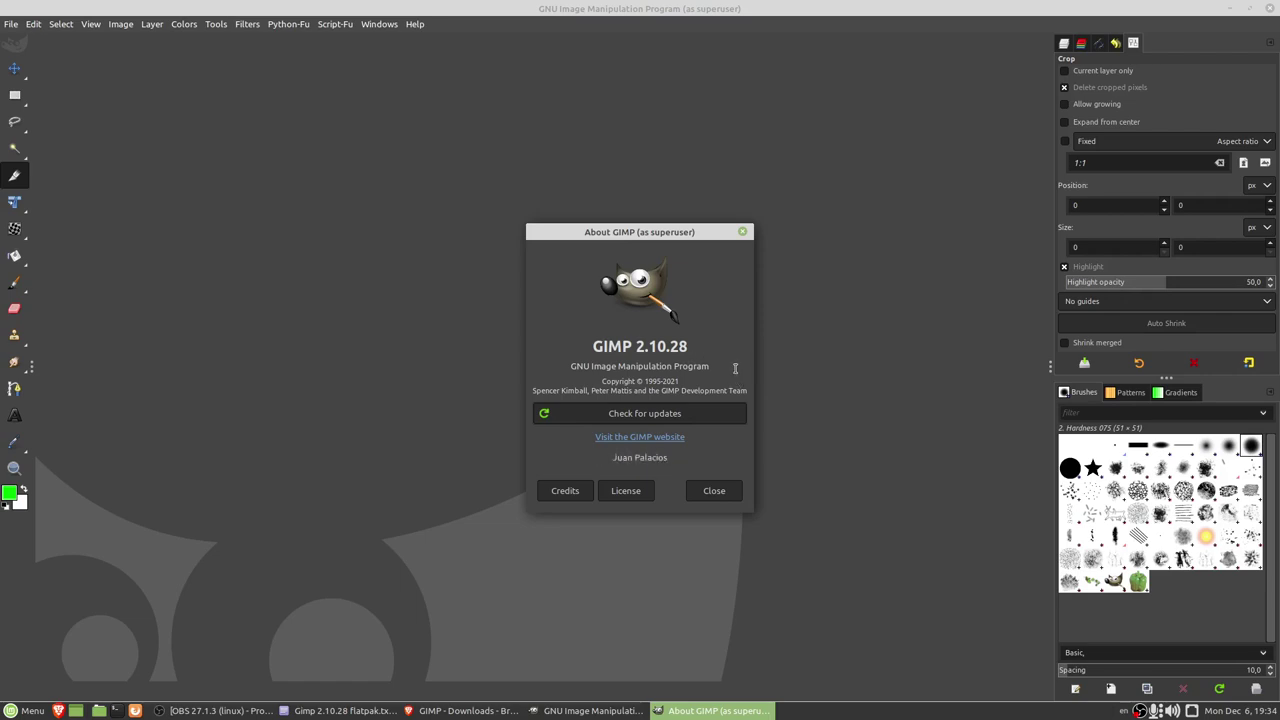
- Switch to the gimp-appimage GitHub page and scroll through its CentOS 7 AppImage README
click(470, 711)
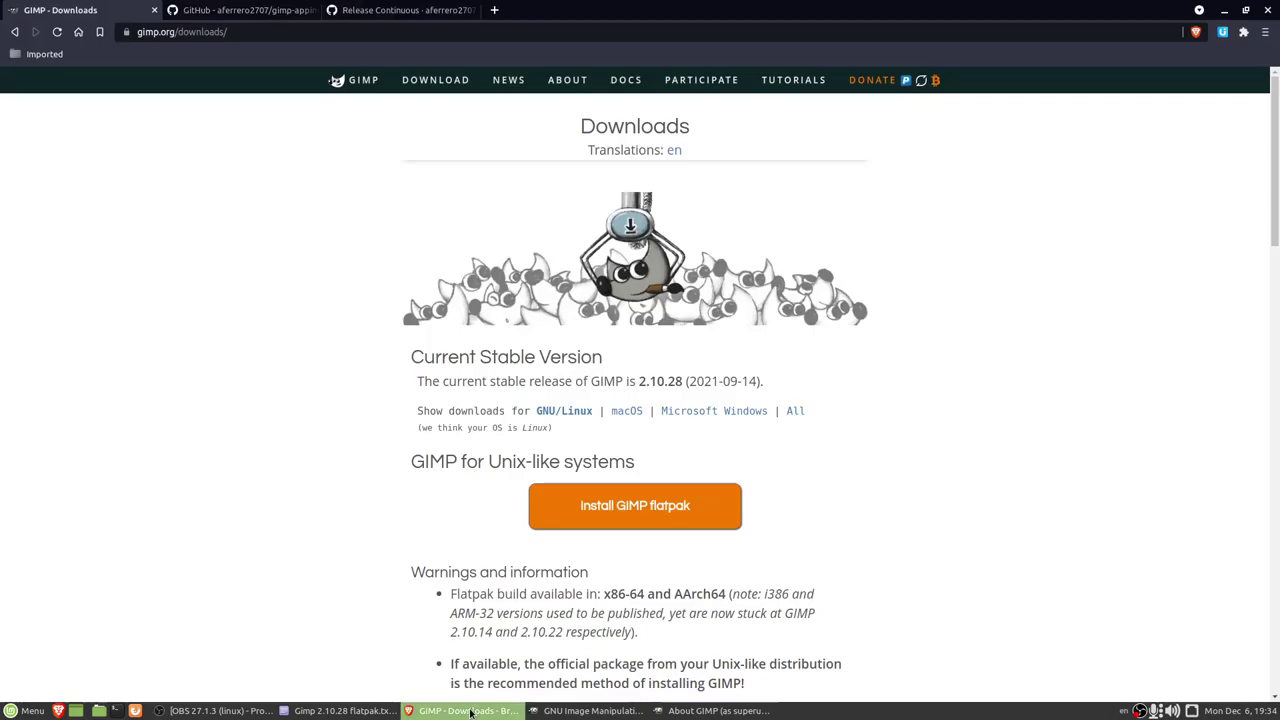
click(274, 15)
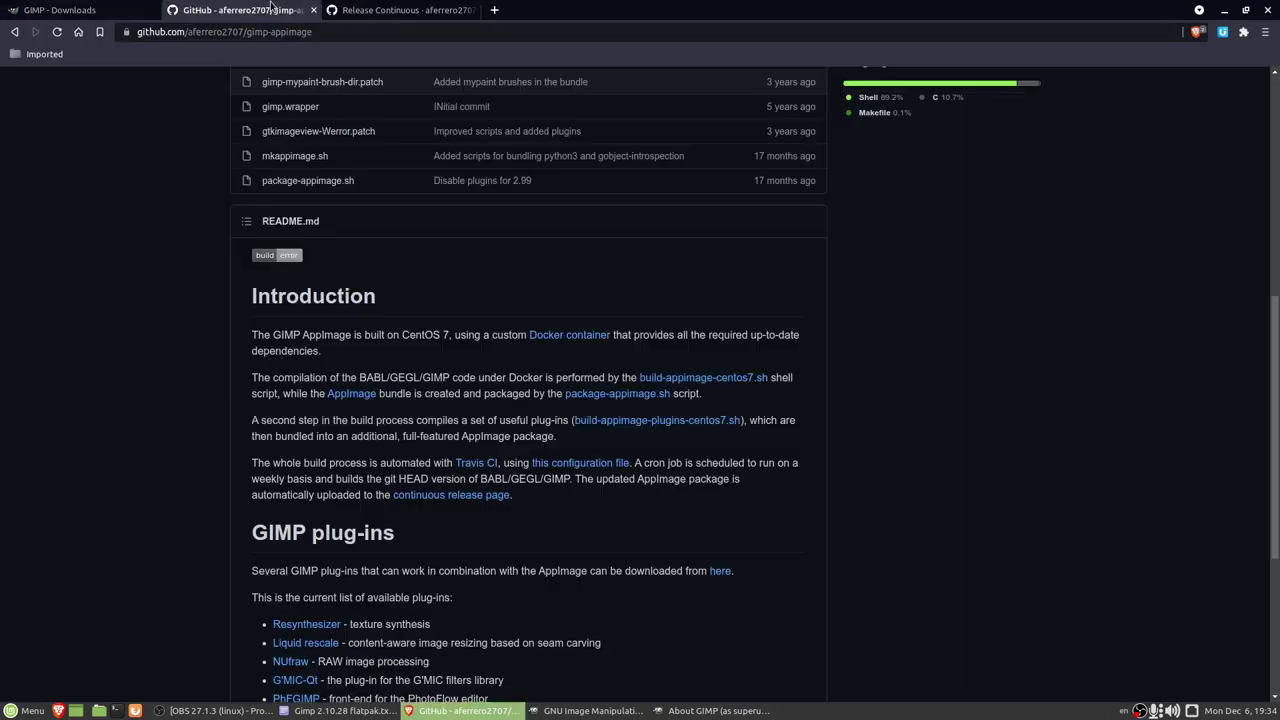
scroll(580, 400, up, 5)
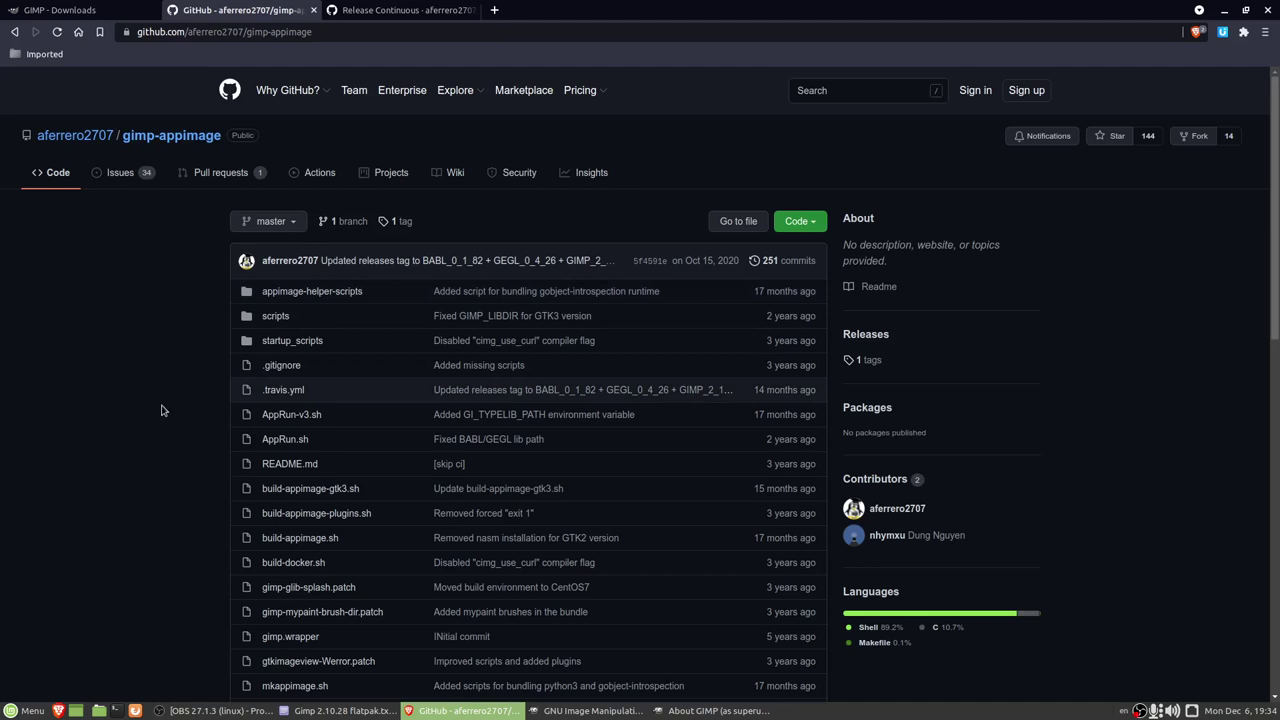
scroll(164, 408, down, 3)
scroll(165, 408, down, 2)
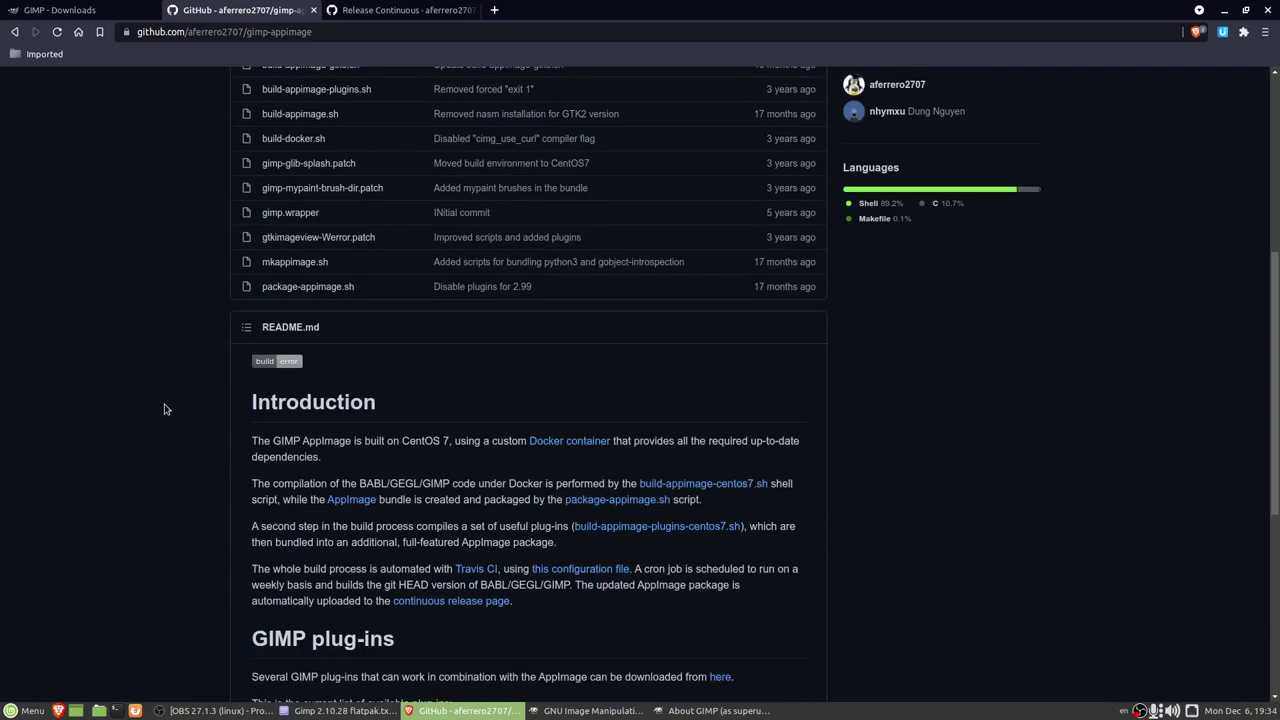
scroll(166, 407, up, 1)
scroll(164, 408, up, 5)
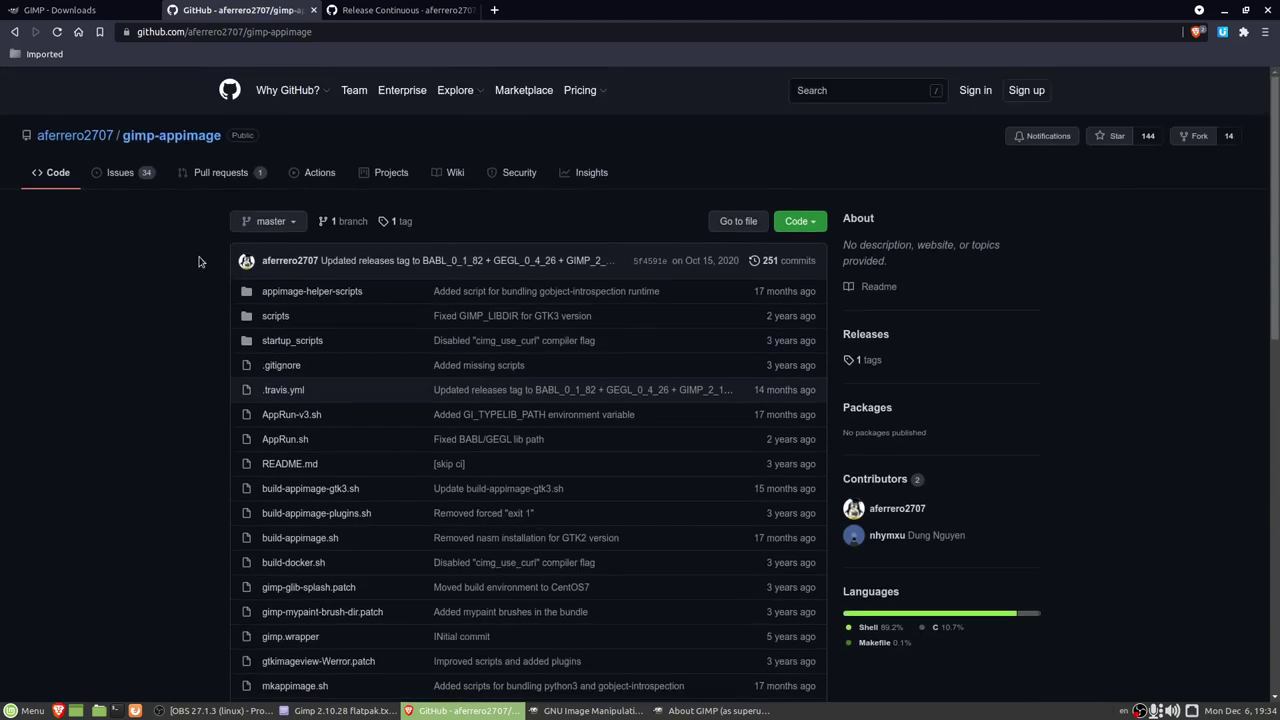
- Review the continuous AppImage release list, then close it and the gimp-appimage page
click(403, 11)
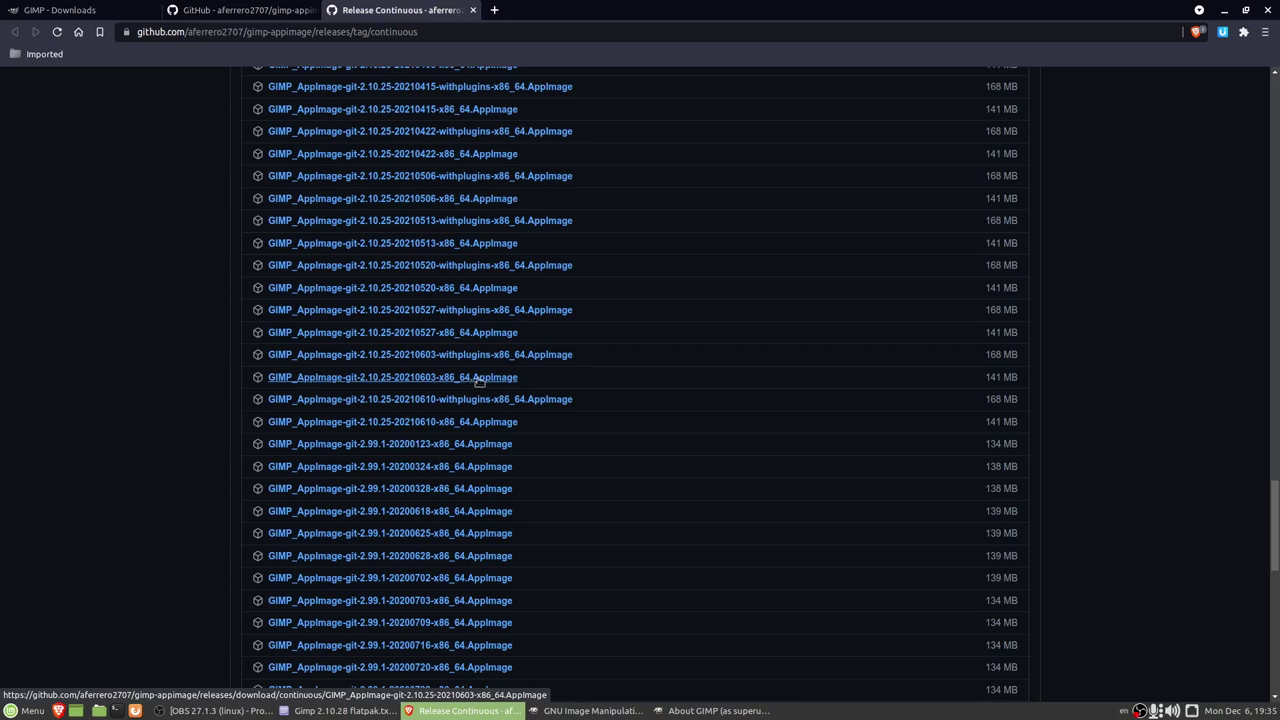
click(87, 9)
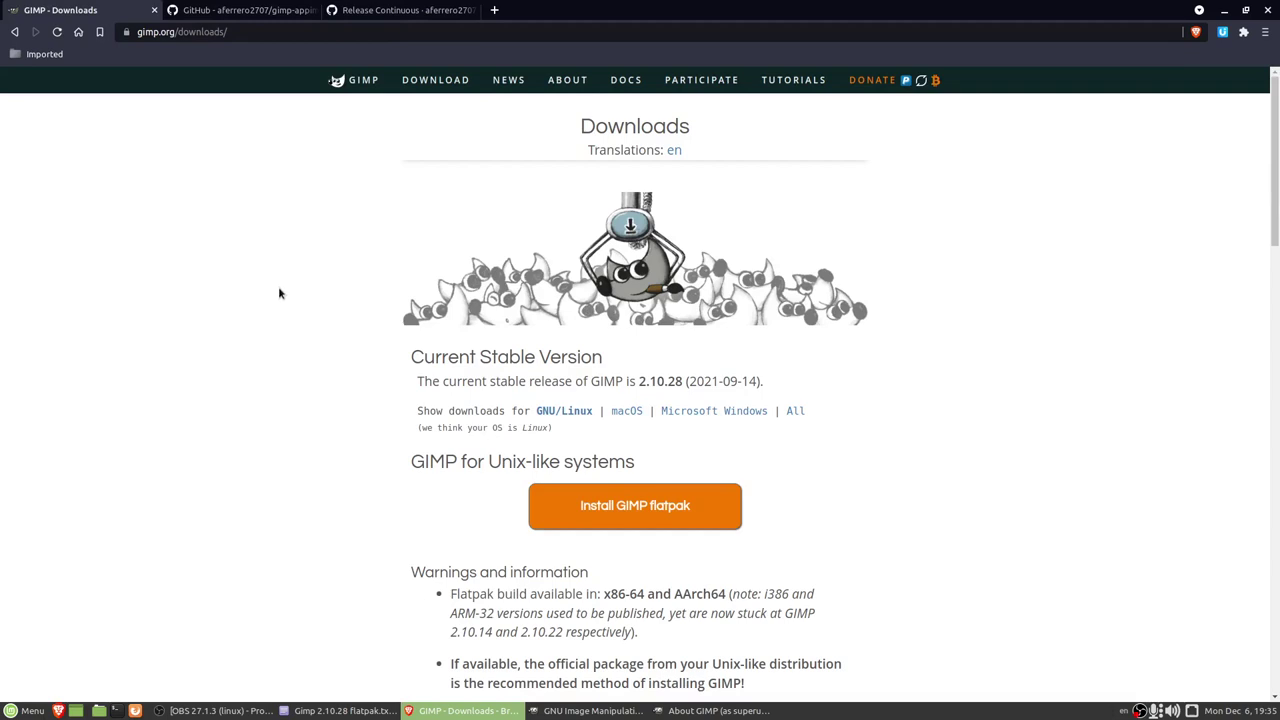
click(265, 10)
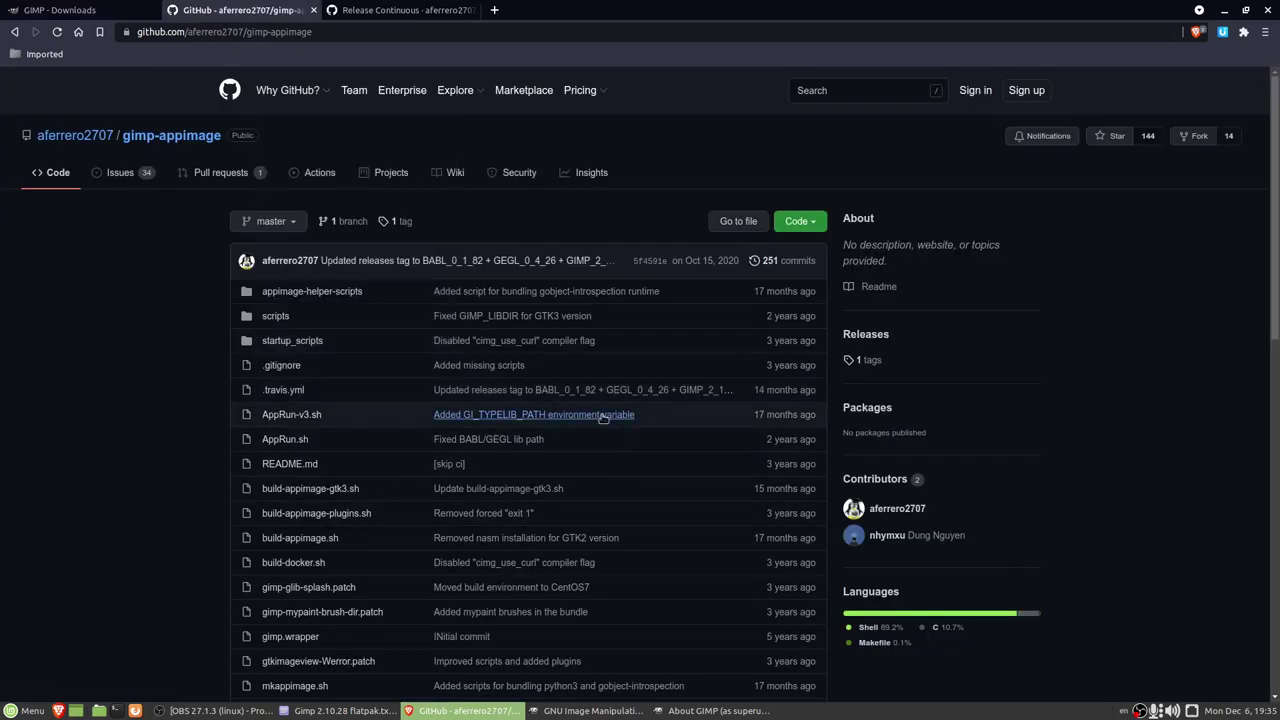
click(430, 12)
click(472, 12)
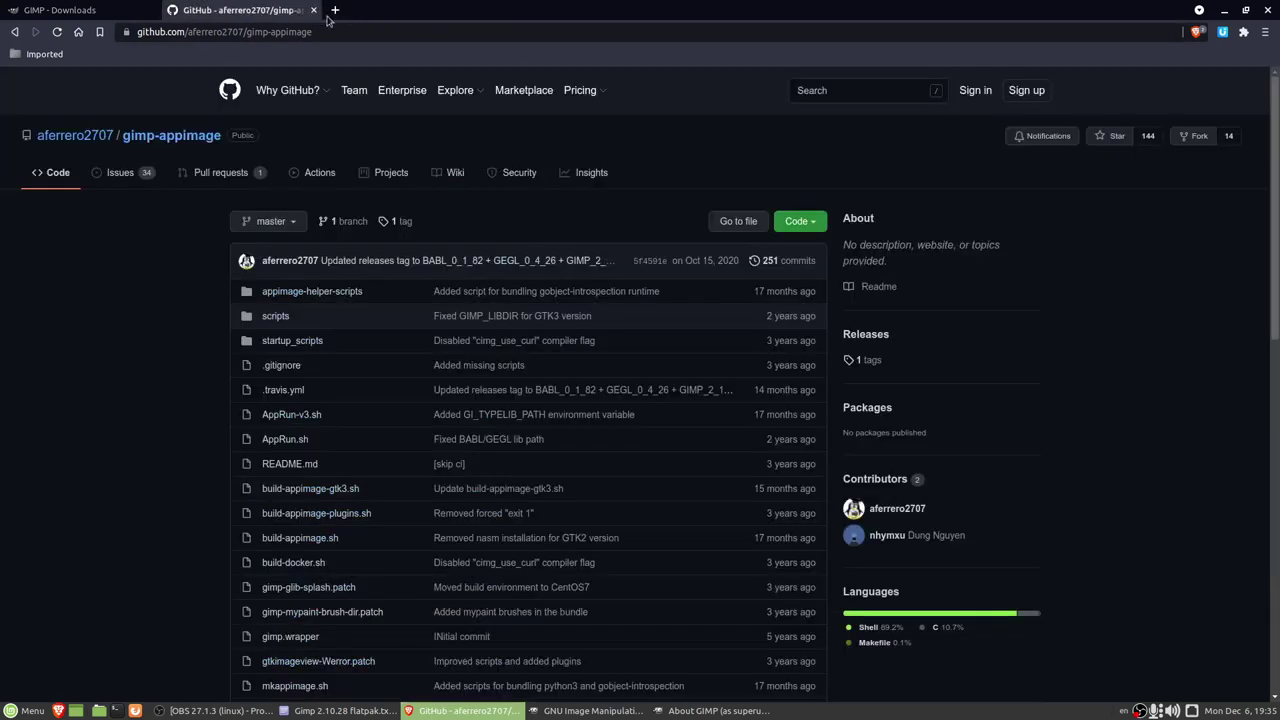
click(313, 10)
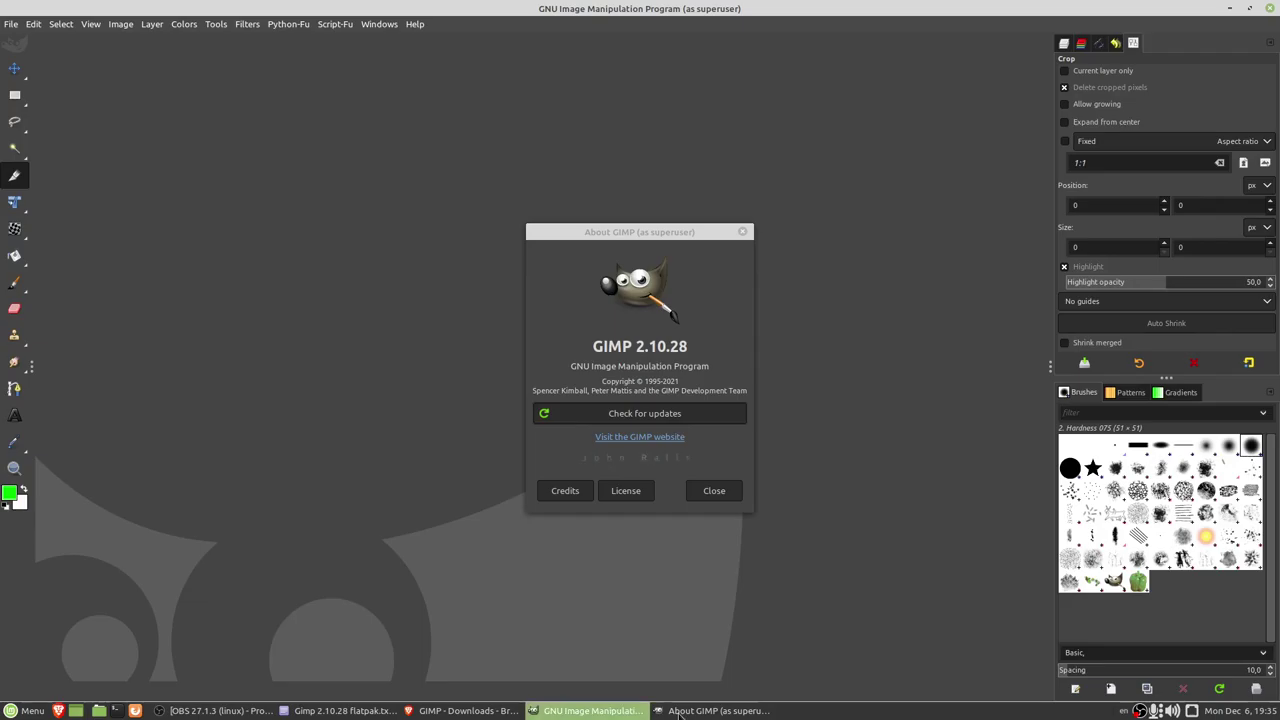
- Dismiss the About GIMP dialog
click(670, 711)
click(620, 235)
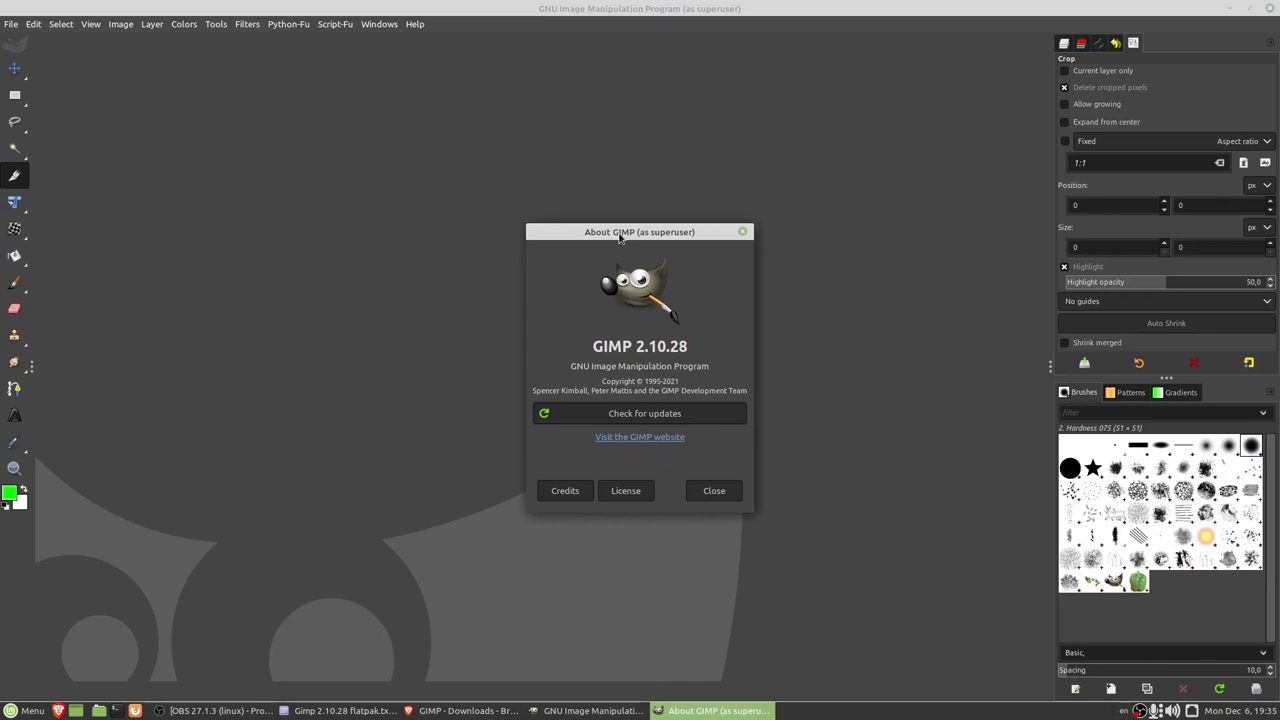
key(Escape)
- Bring the Gimp 2.10.28 flatpak notes on-screen and select the GIMP install command on line 3
click(366, 712)
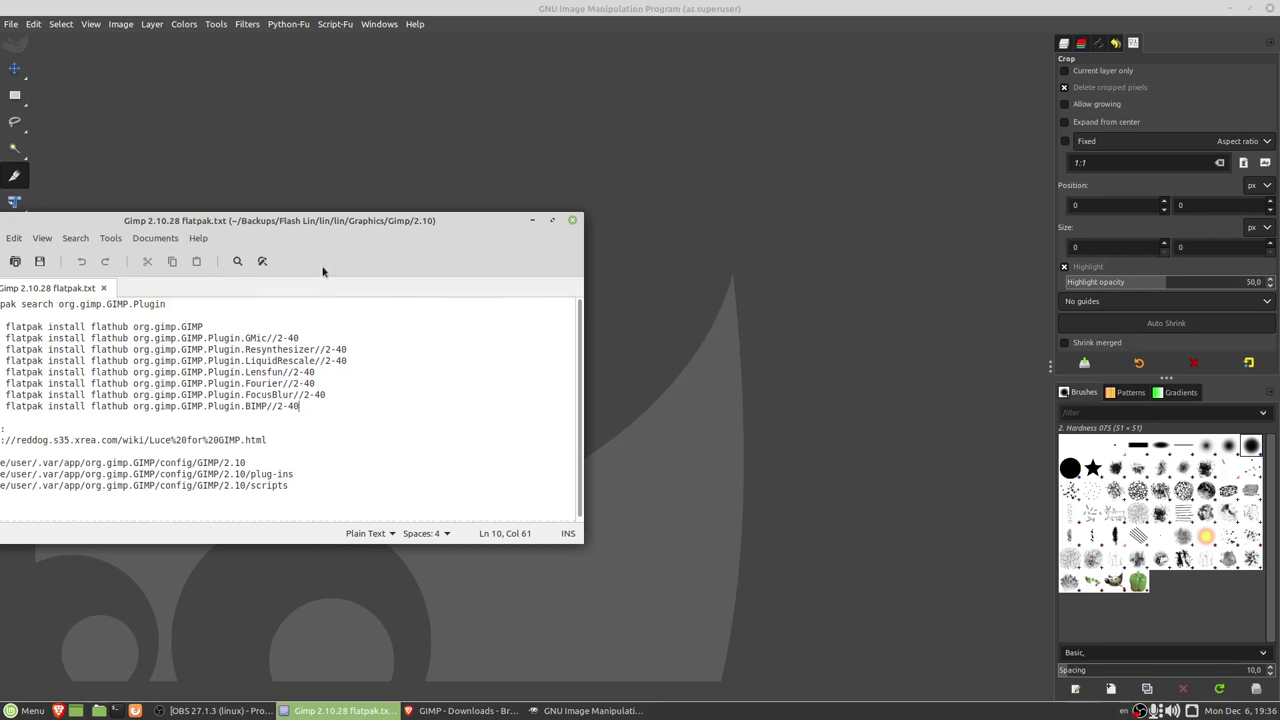
drag(328, 227, 530, 232)
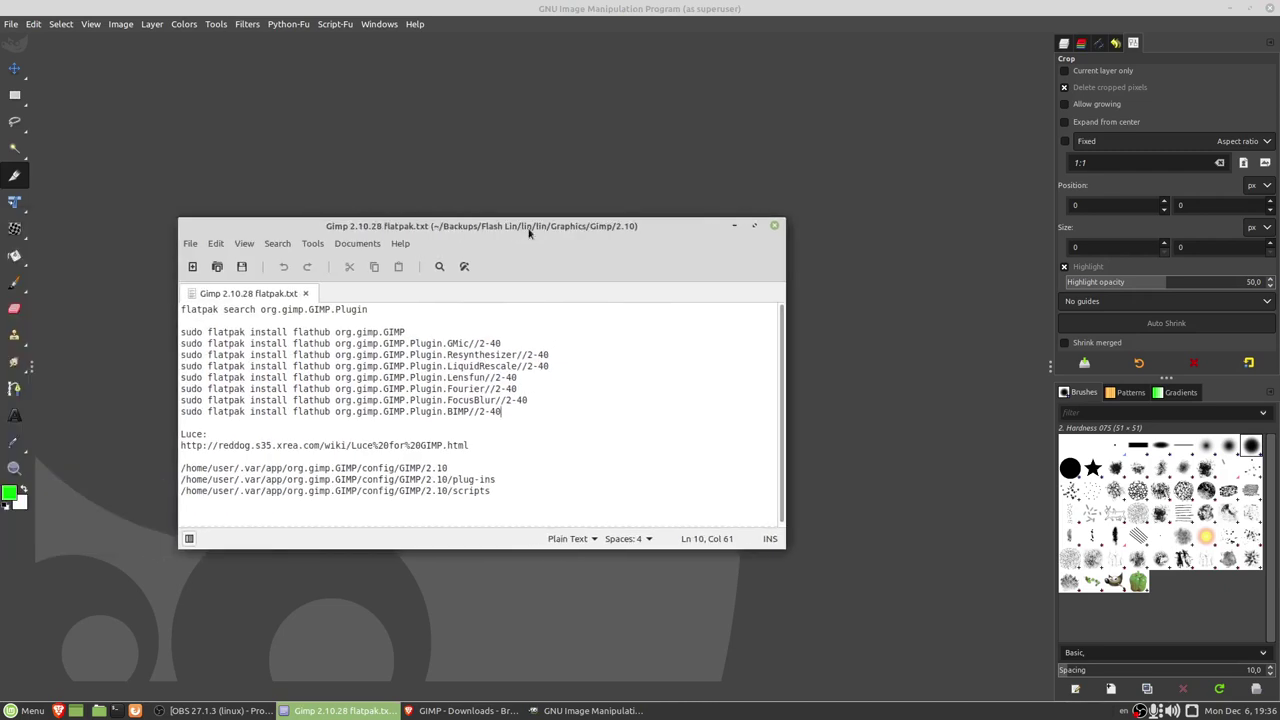
click(181, 310)
drag(181, 310, 368, 310)
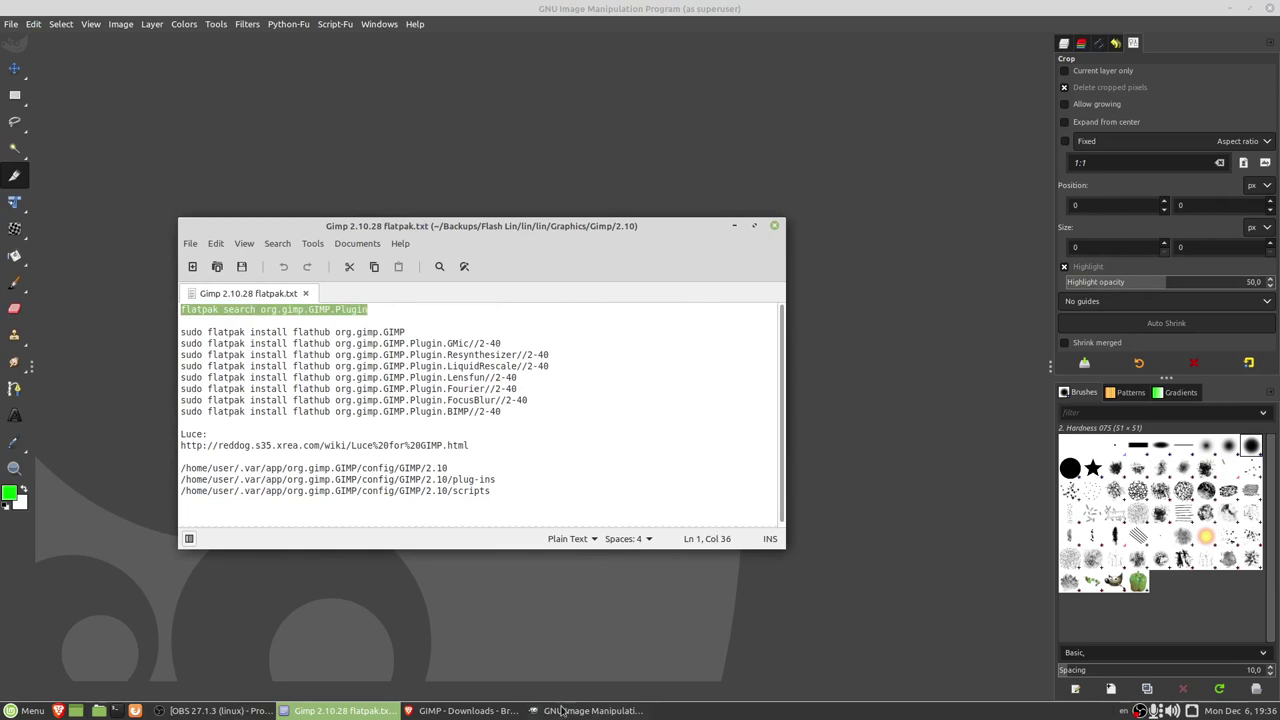
click(465, 711)
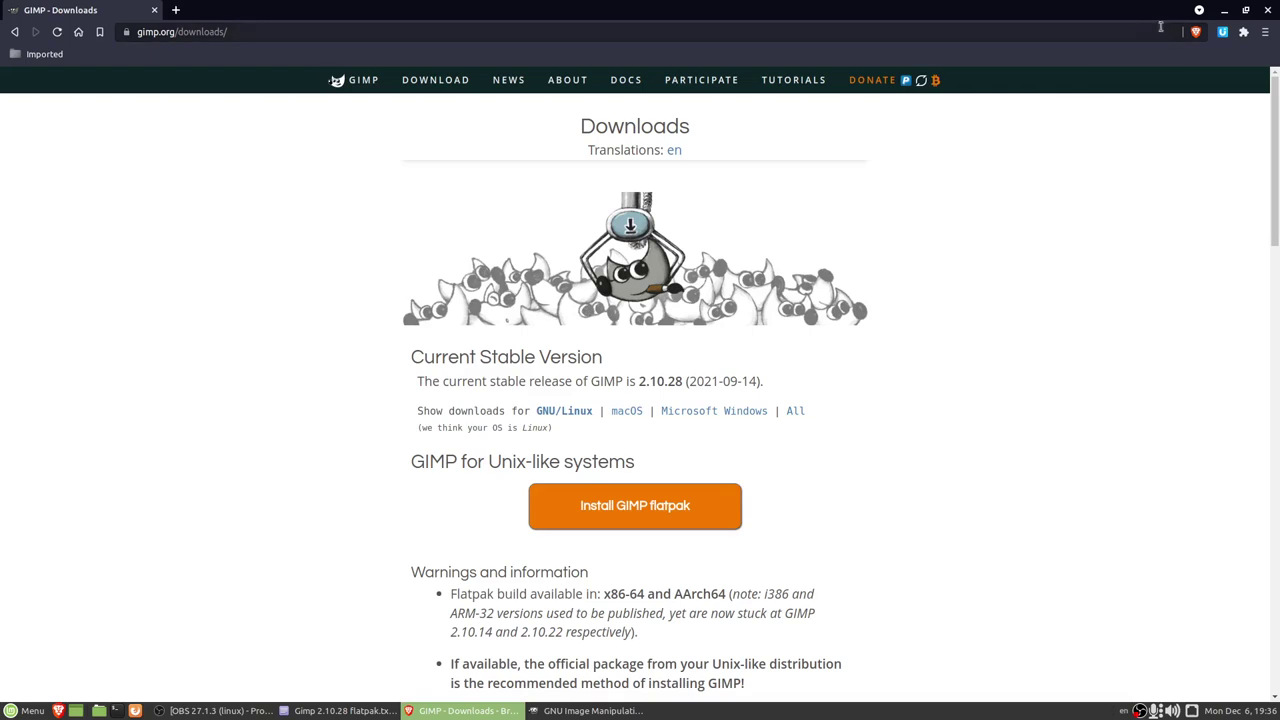
click(1227, 11)
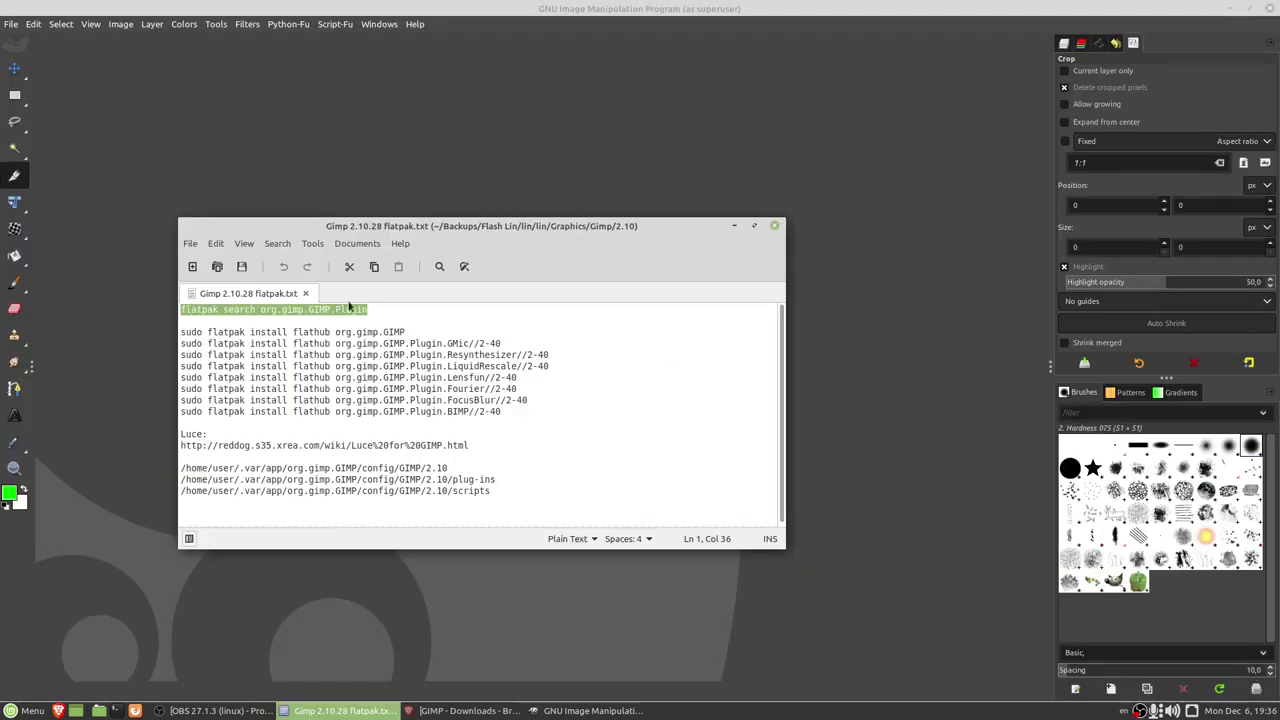
drag(223, 318, 224, 310)
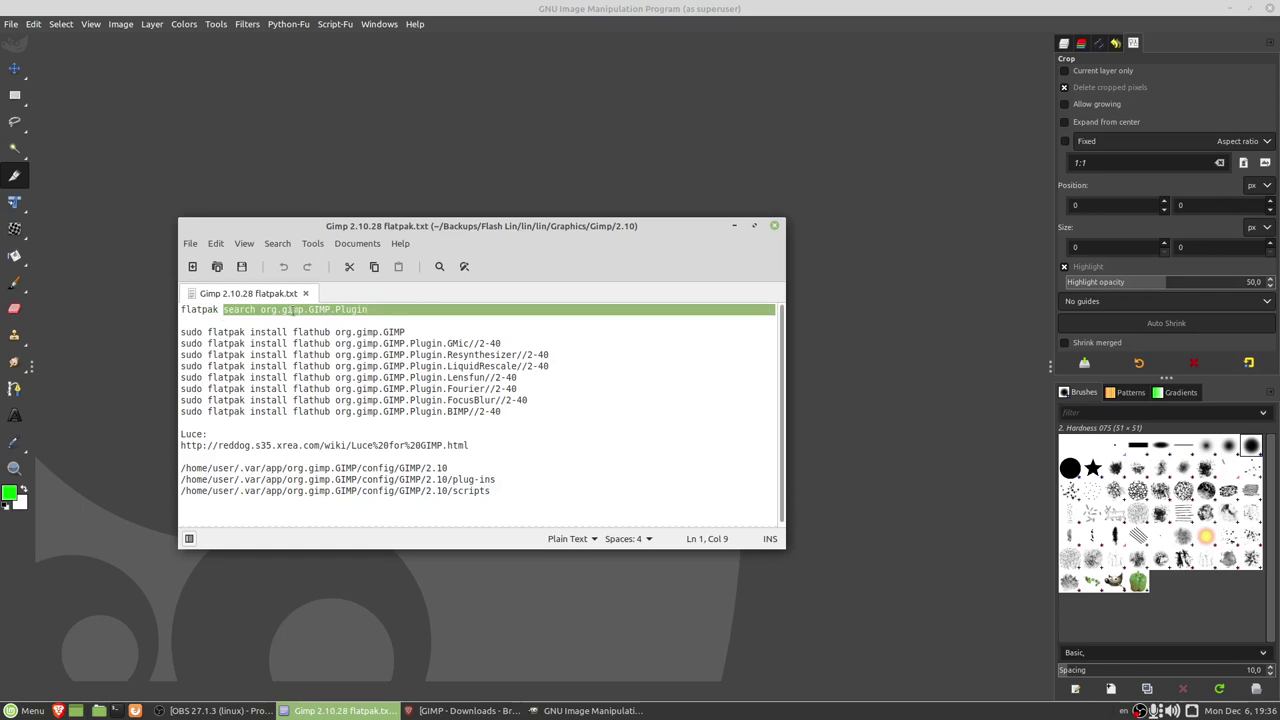
click(311, 333)
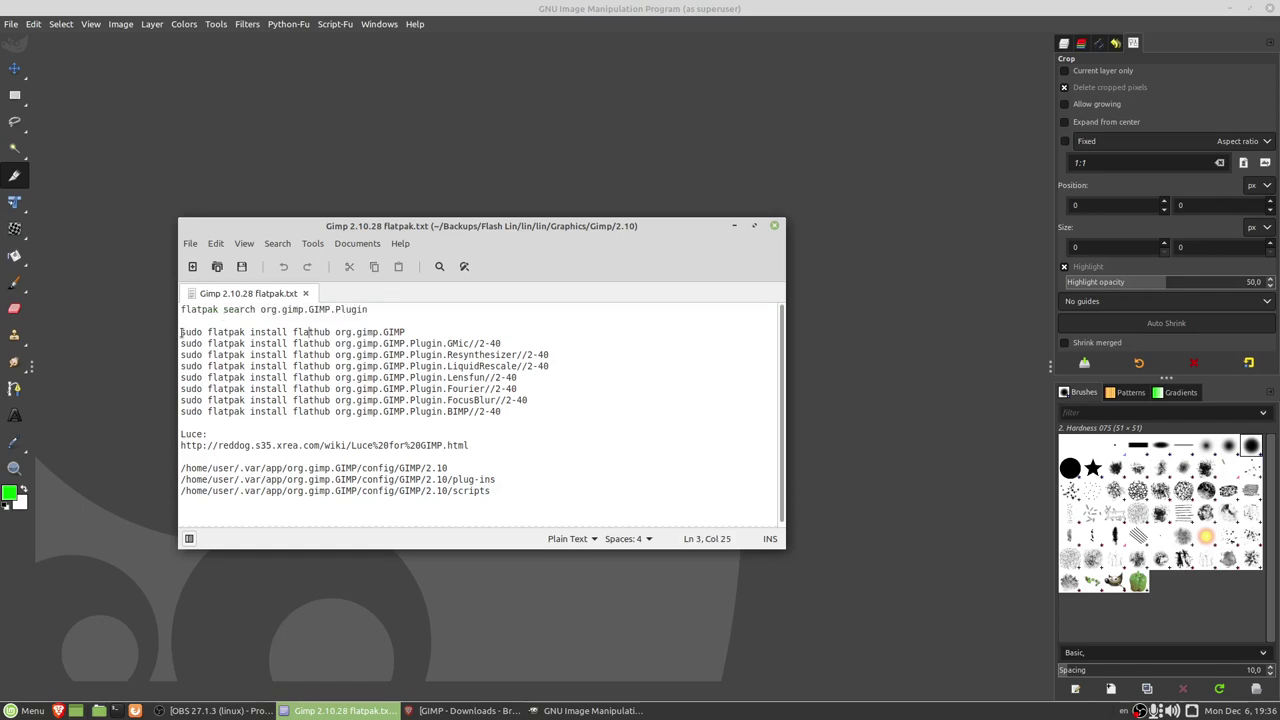
drag(181, 332, 445, 332)
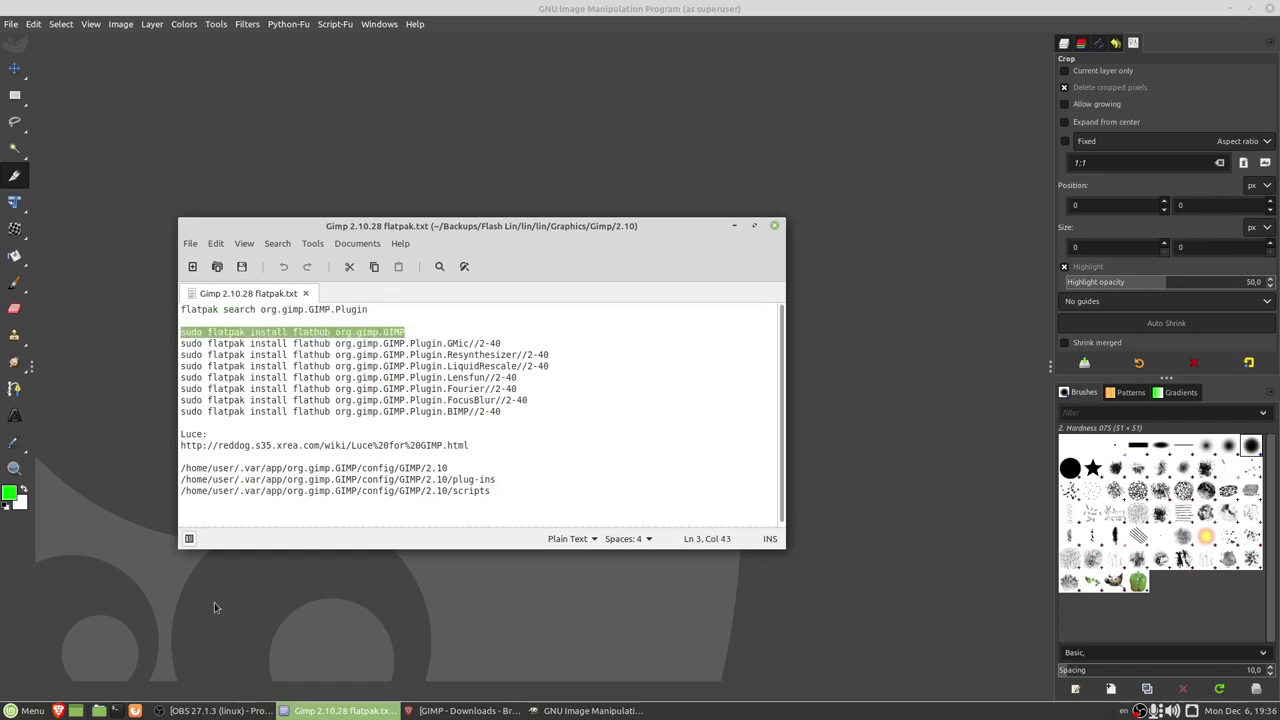
- Open a new terminal and place the flatpak notes window beside it
click(117, 710)
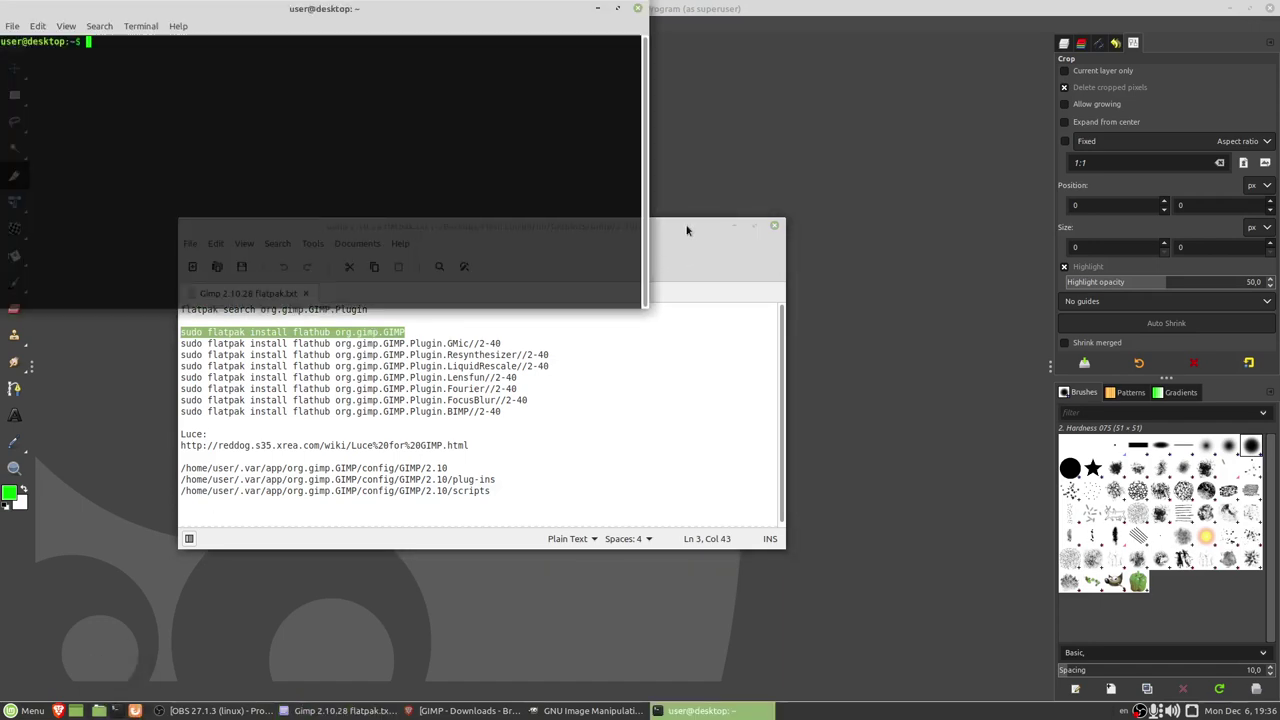
drag(686, 230, 990, 295)
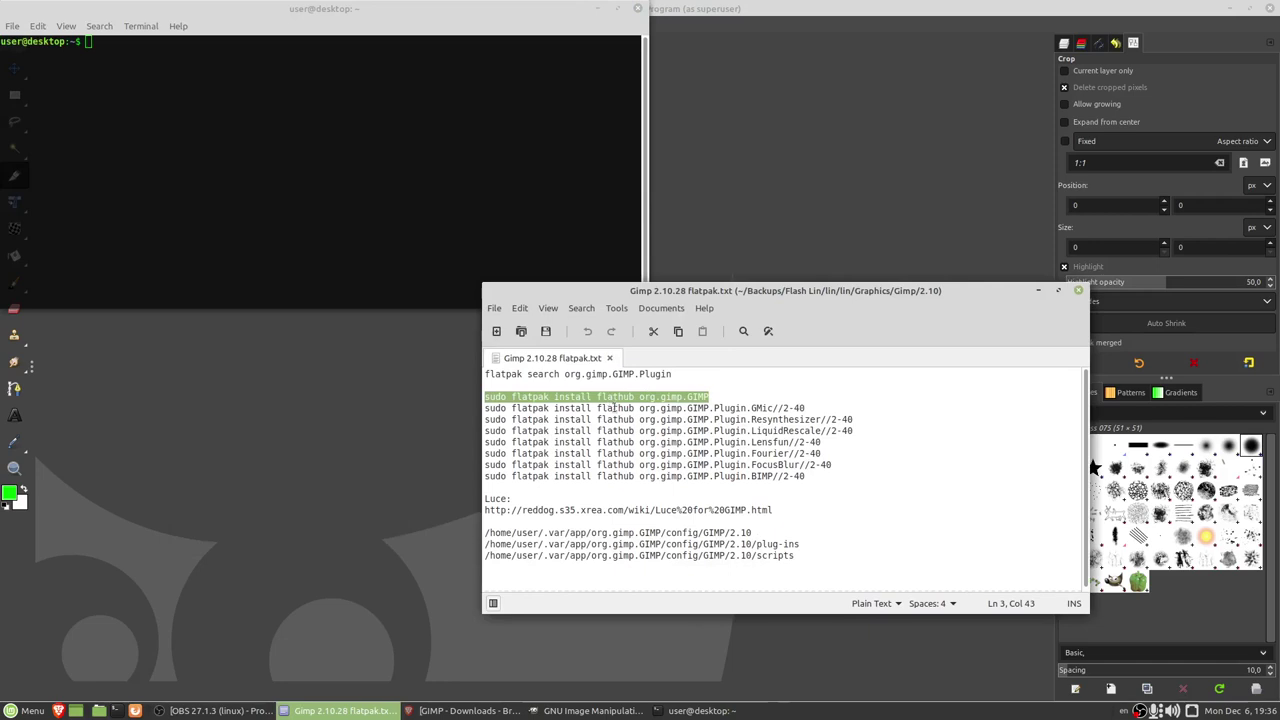
click(578, 385)
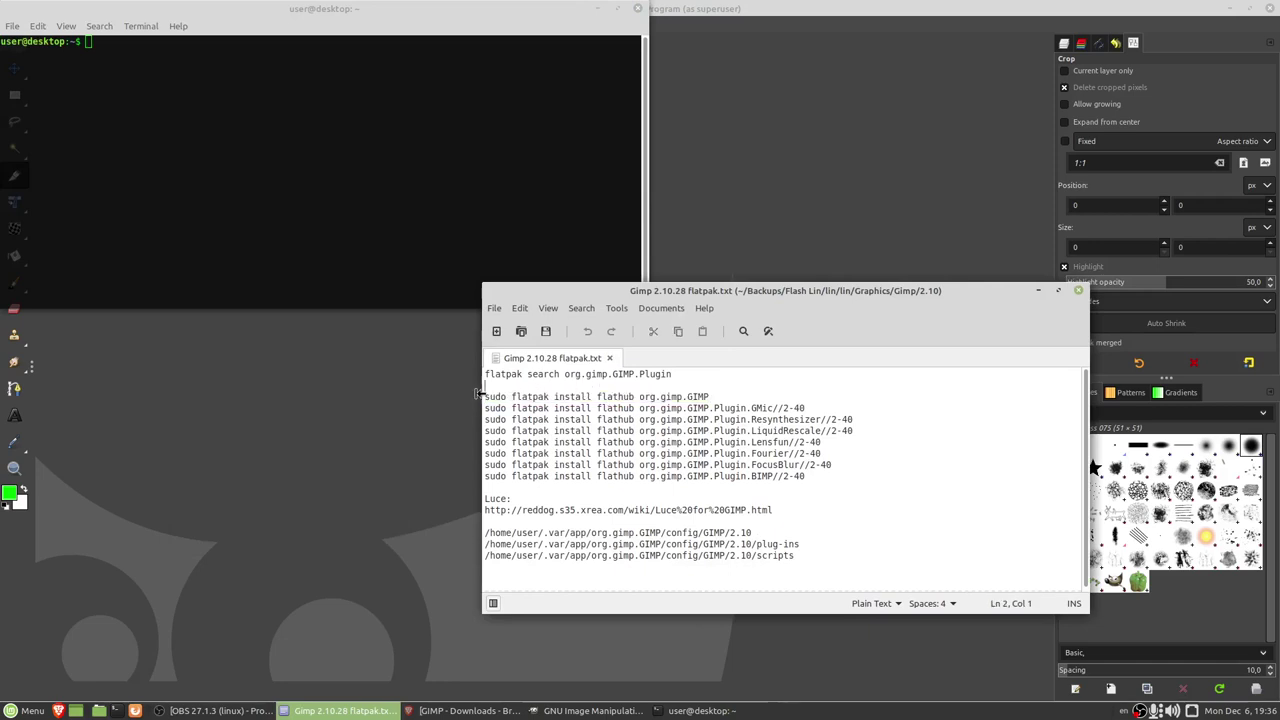
- Select the GIMP install command and GMic plug-in name, moving to the Resynthesizer line
drag(482, 397, 738, 393)
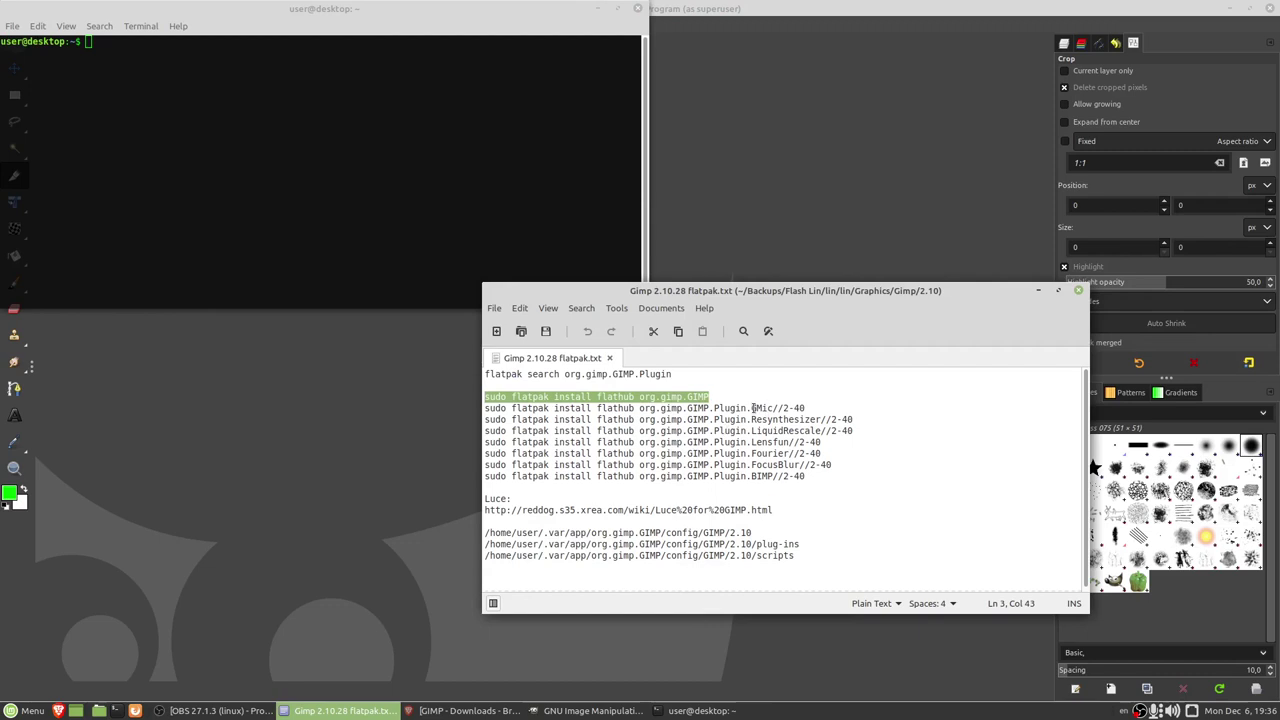
drag(753, 408, 770, 408)
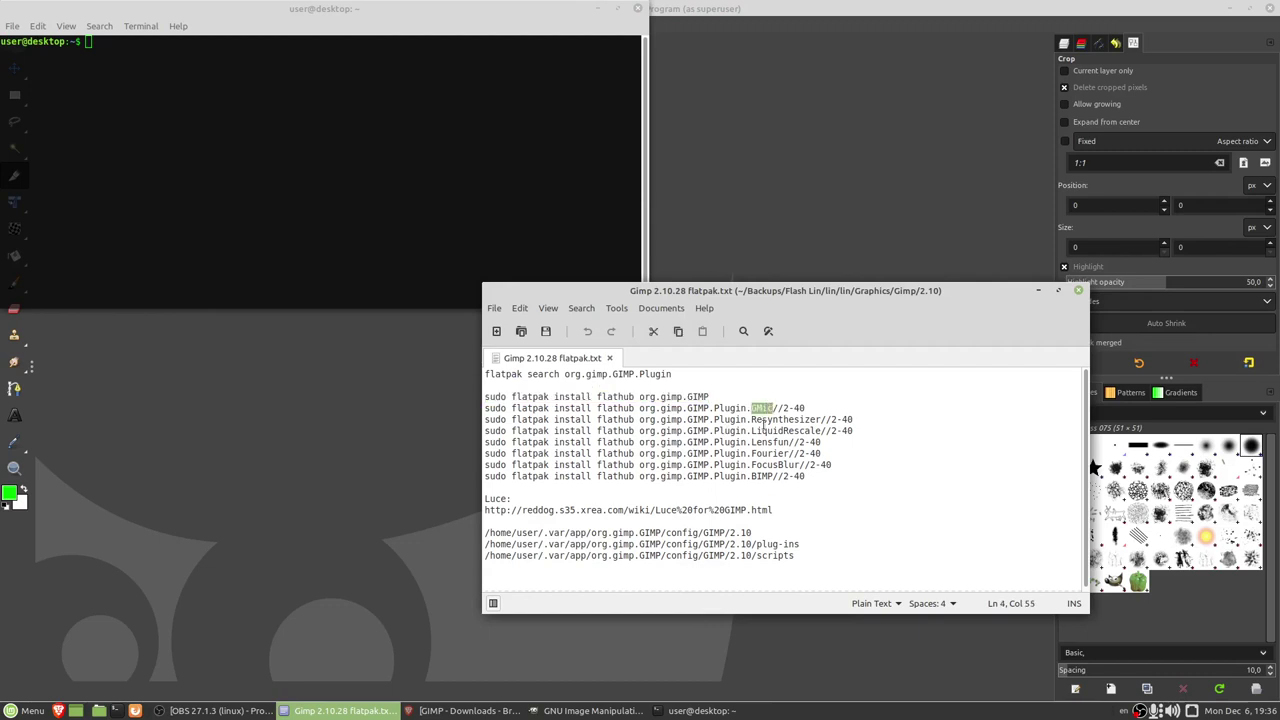
click(787, 420)
key(Down)
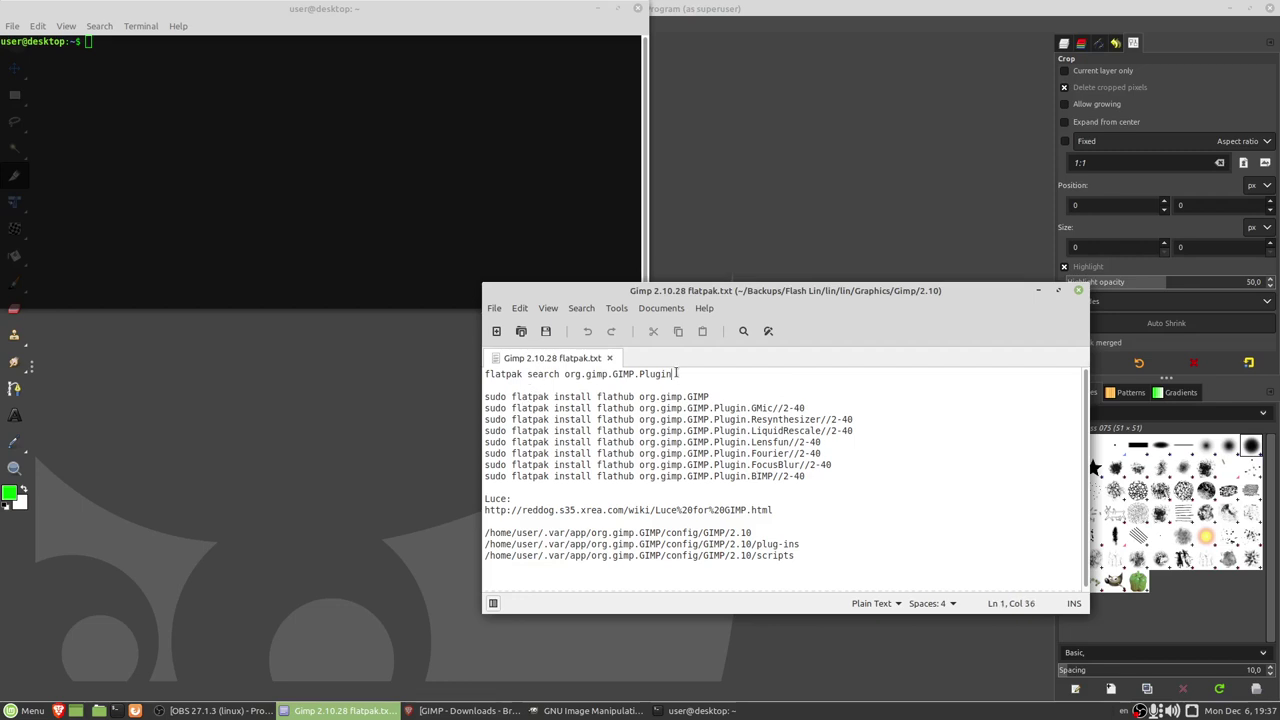
- Paste and run the flatpak search for org.gimp.GIMP.Plugin in the terminal
drag(676, 374, 446, 375)
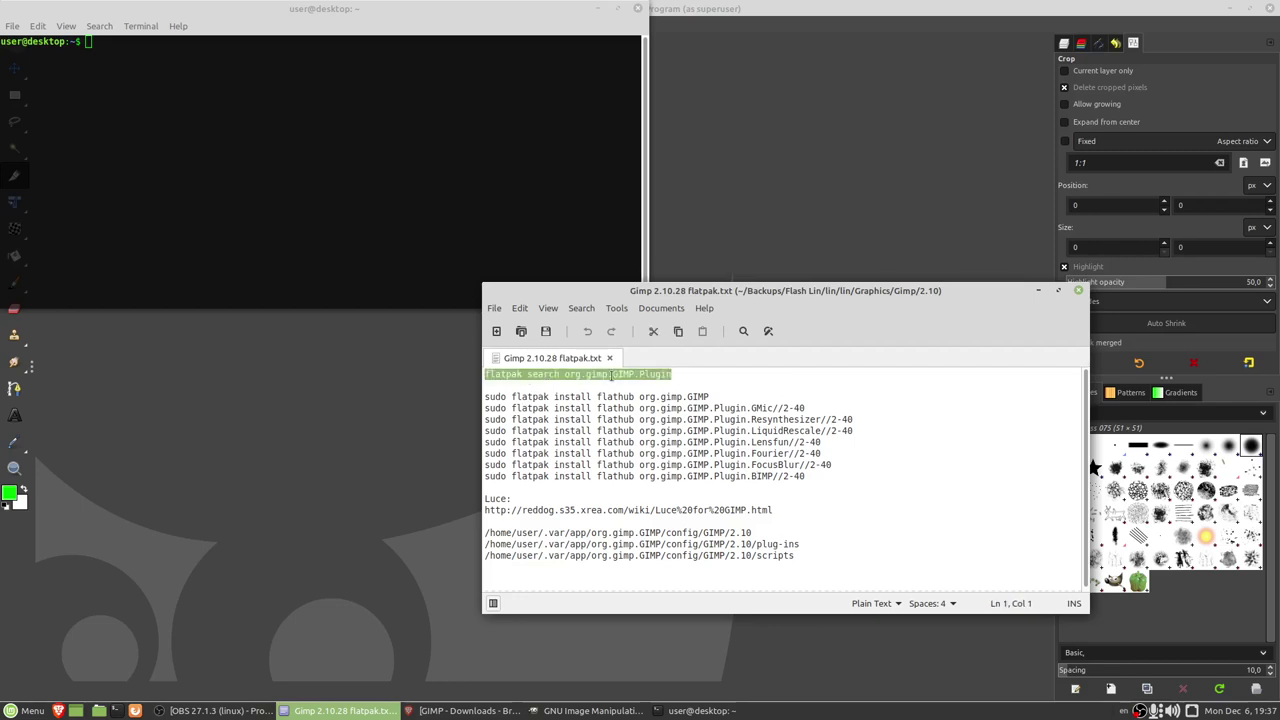
click(280, 123)
middle_click(281, 124)
key(Return)
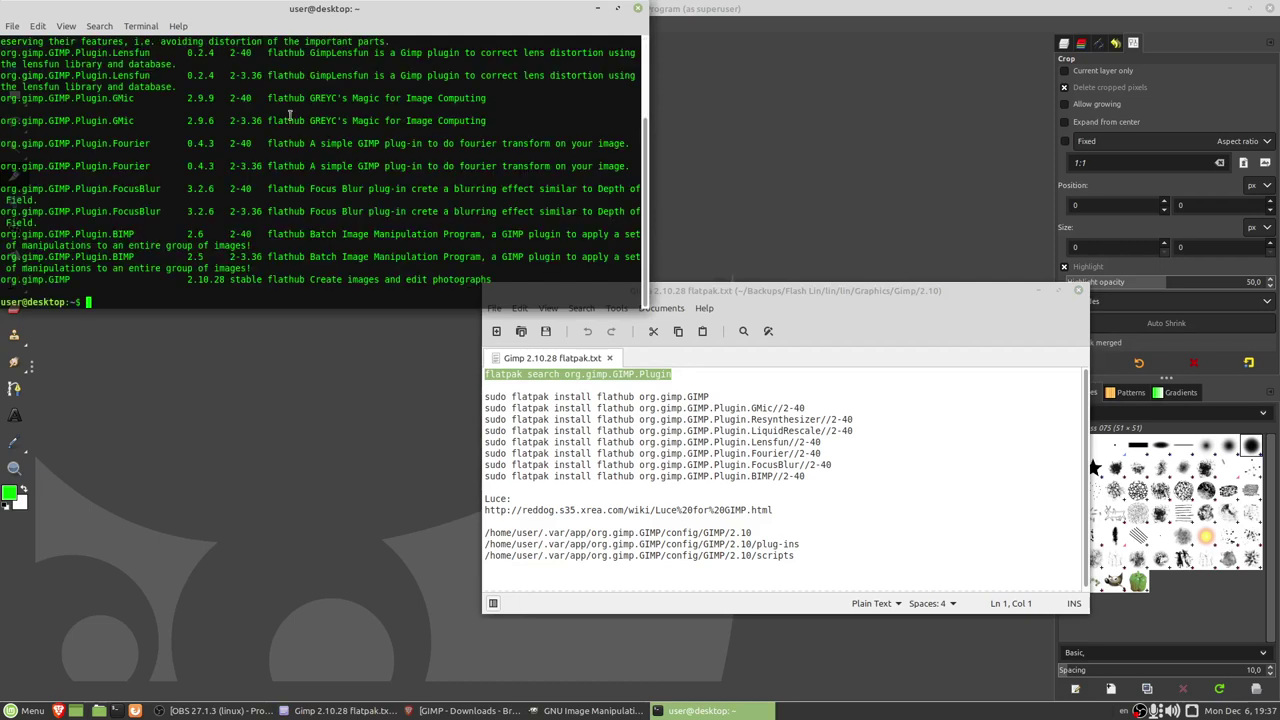
scroll(290, 117, up, 4)
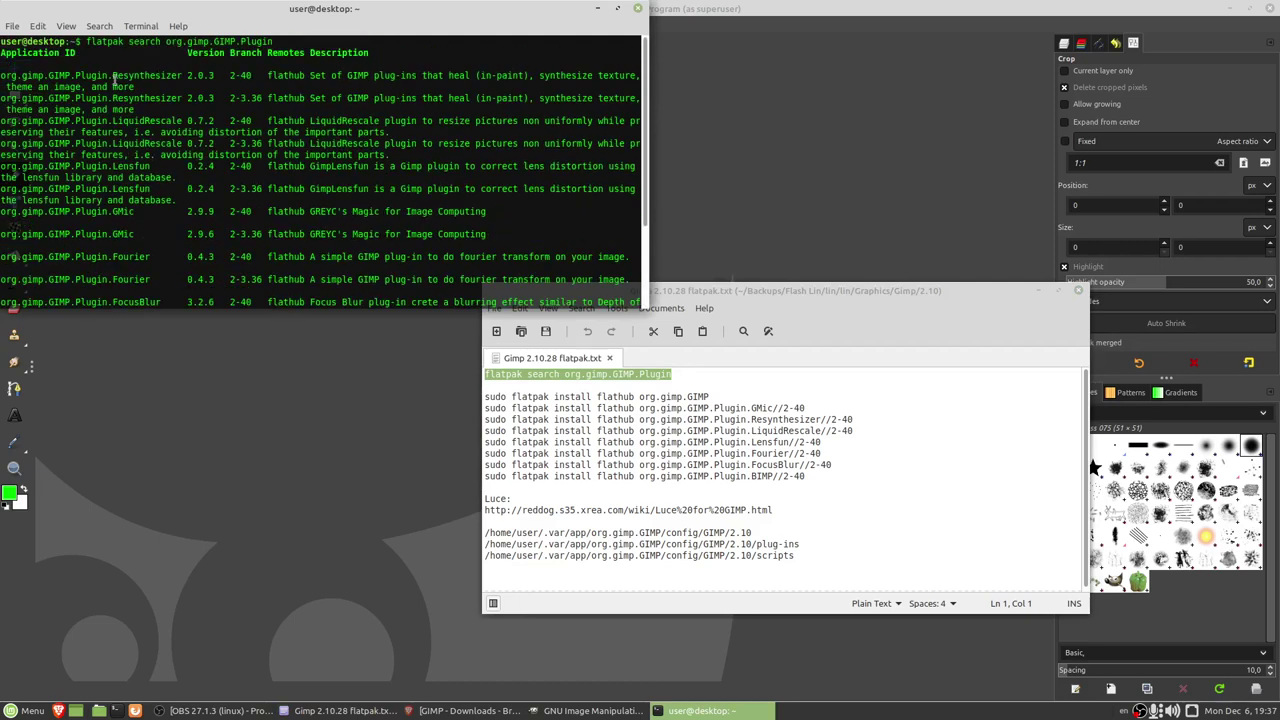
- Compare the Resynthesizer result's branch with the 2-40 branch in the GMic install line
mouse_move(112, 76)
mouse_down()
mouse_move(150, 76)
mouse_move(178, 99)
mouse_move(251, 76)
mouse_move(263, 98)
mouse_up()
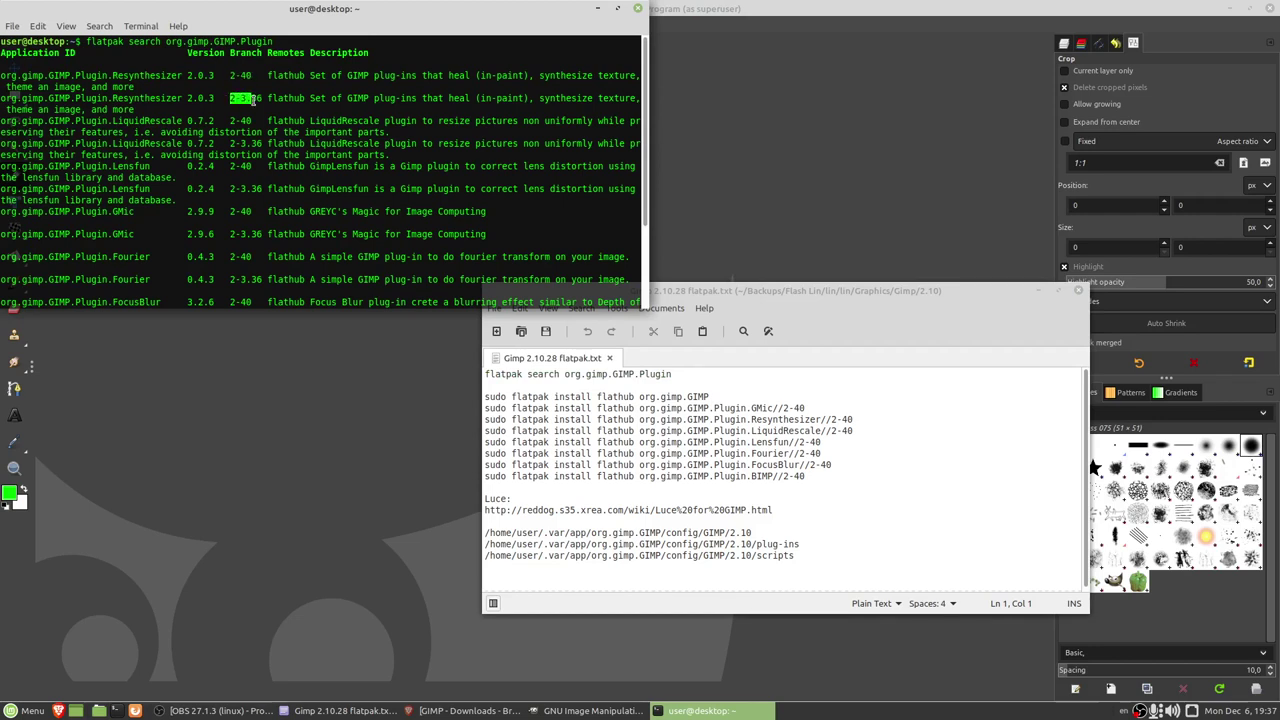
click(750, 418)
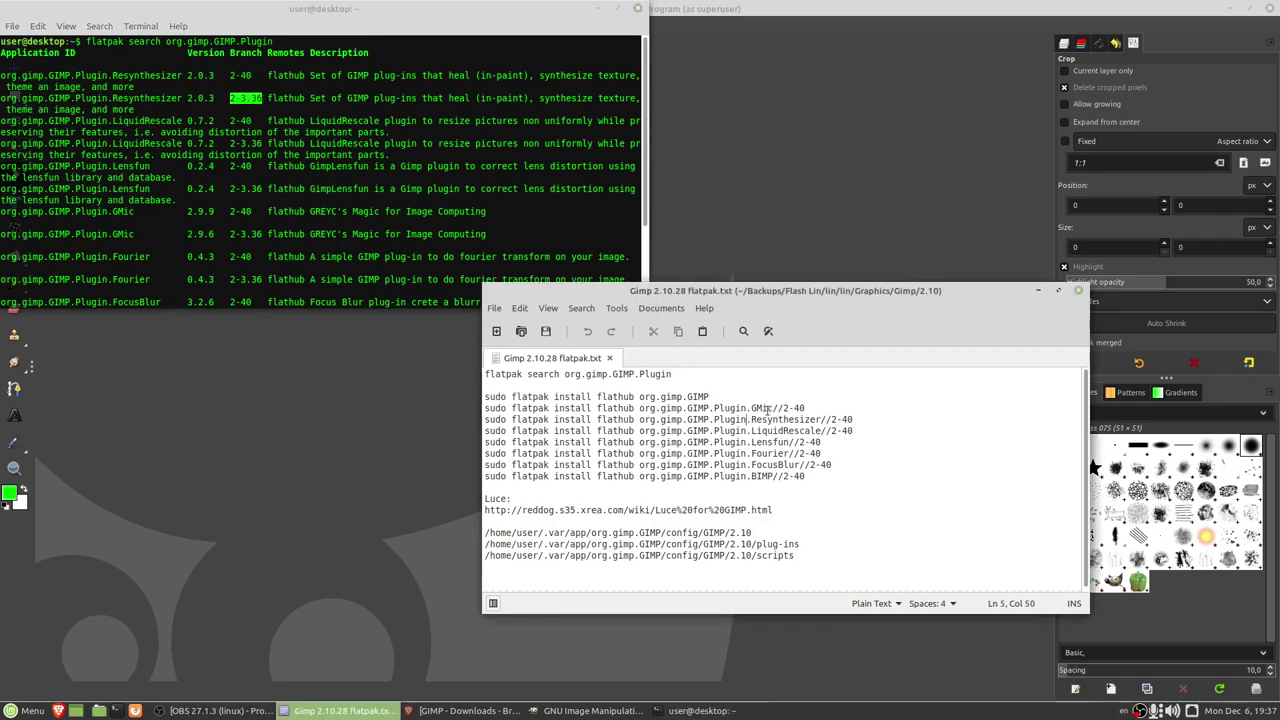
drag(772, 408, 785, 408)
drag(790, 408, 802, 408)
click(784, 408)
key(Left)
key(Left)
key(Left)
key(Left)
key(Left)
key(Left)
key(Left)
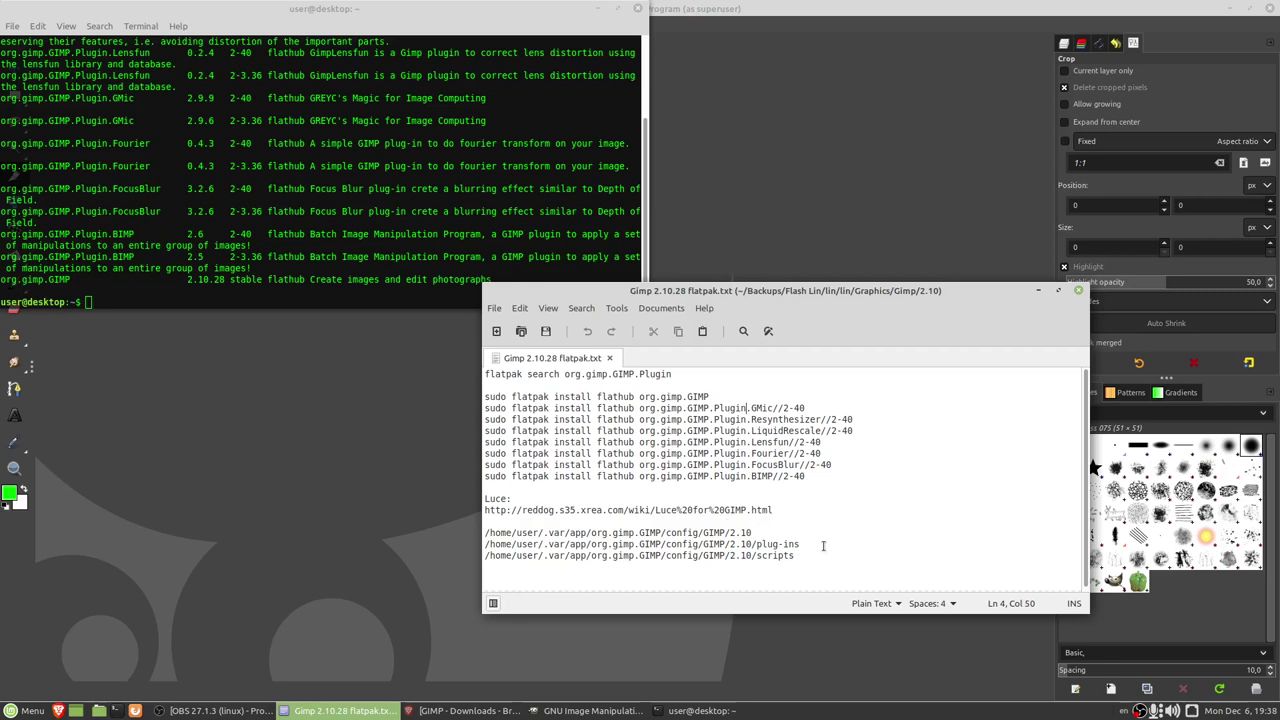
- Select the GIMP 2.10 config path in the notes and open it in Caja
drag(811, 556, 475, 553)
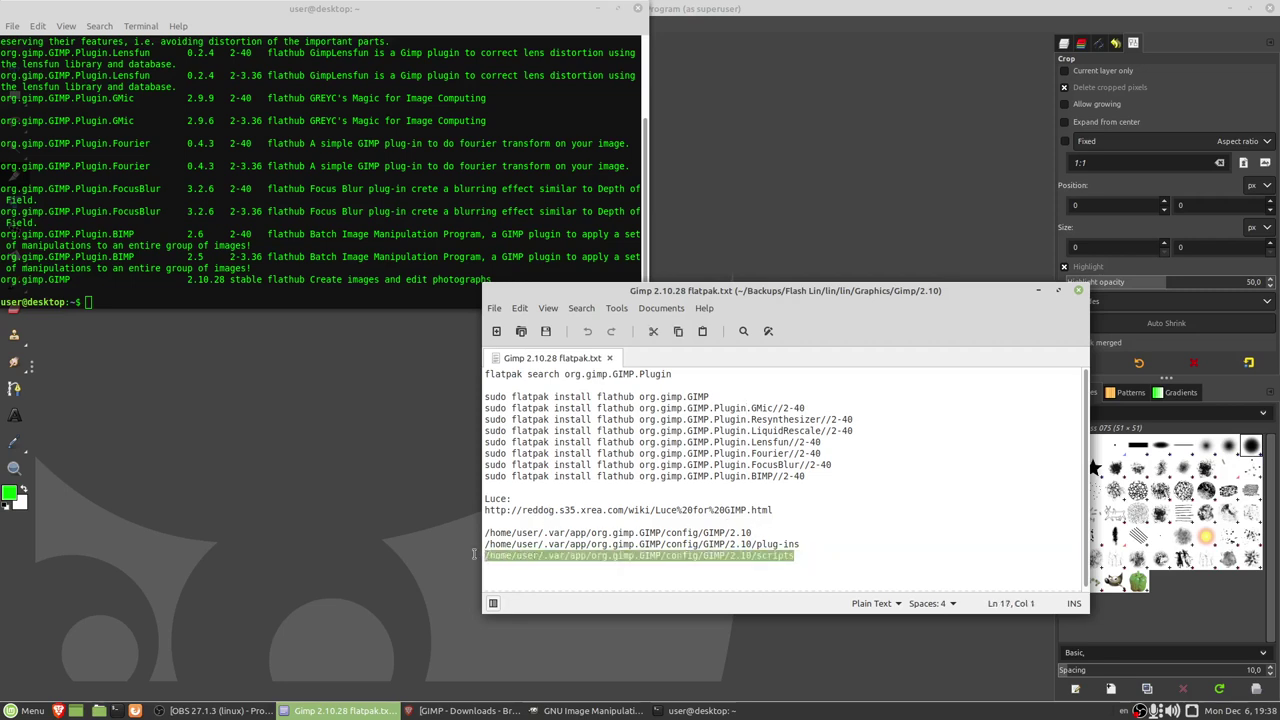
click(808, 544)
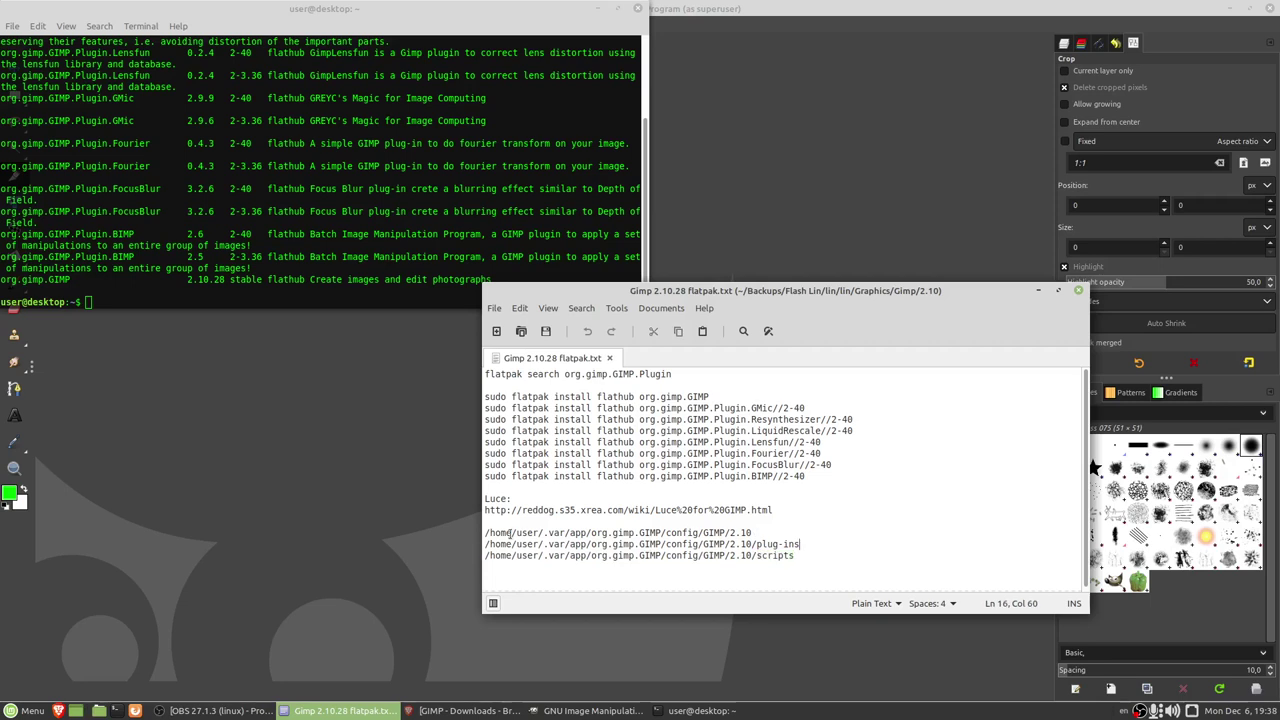
drag(484, 535, 751, 533)
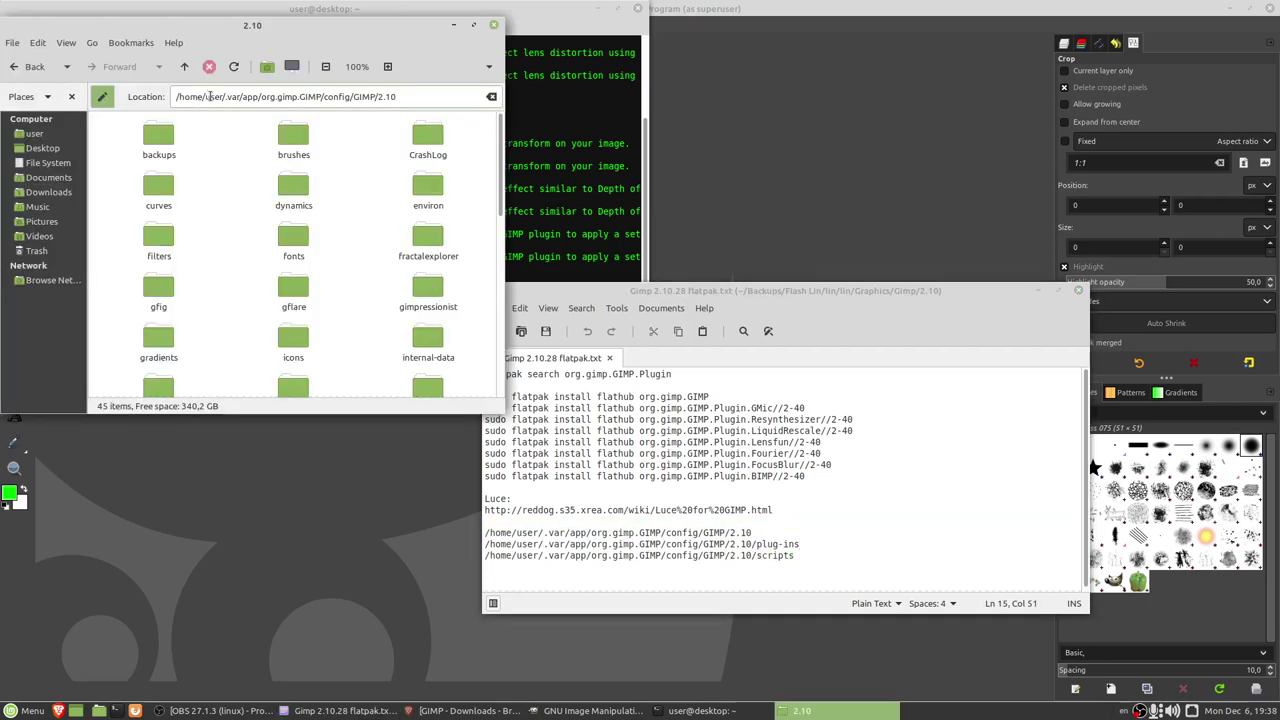
- Replace /home/user with ~ in the Location bar and browse ~/.var/app/org.gimp.GIMP/config/GIMP/2.10
drag(206, 97, 222, 100)
click(208, 97)
drag(206, 97, 222, 97)
click(229, 97)
drag(222, 97, 112, 104)
key(BackSpace)
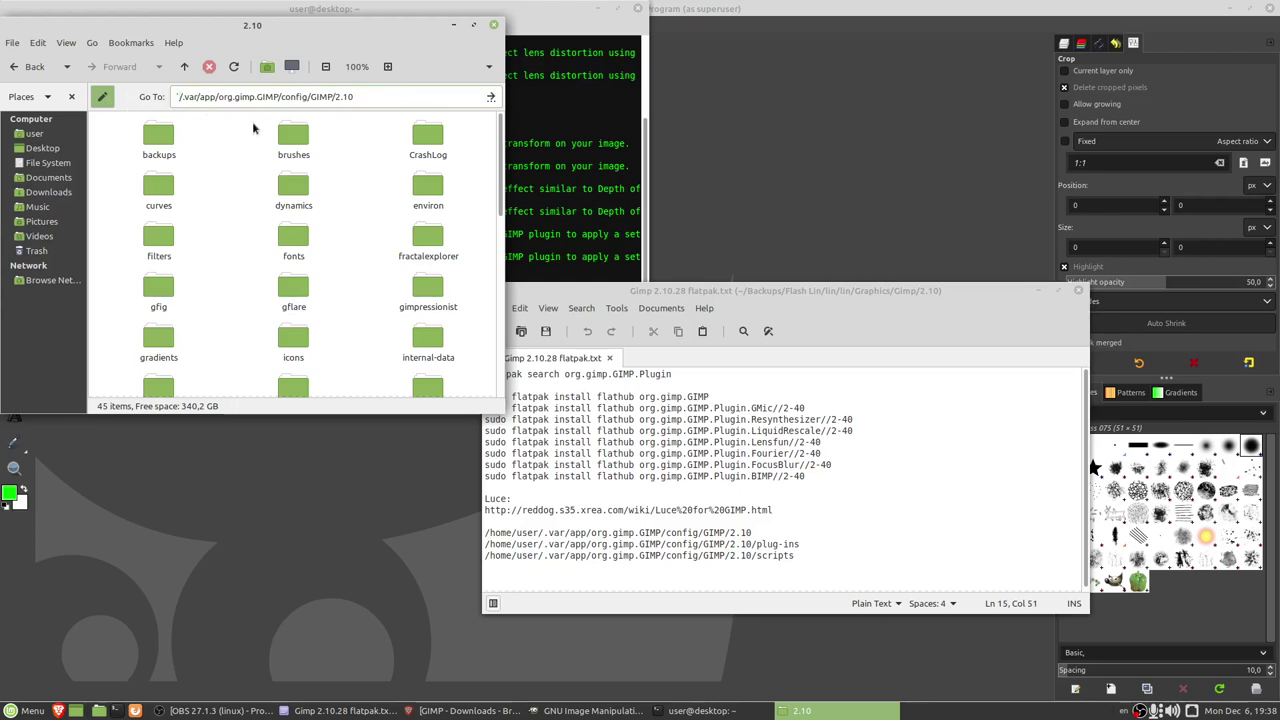
text(~)
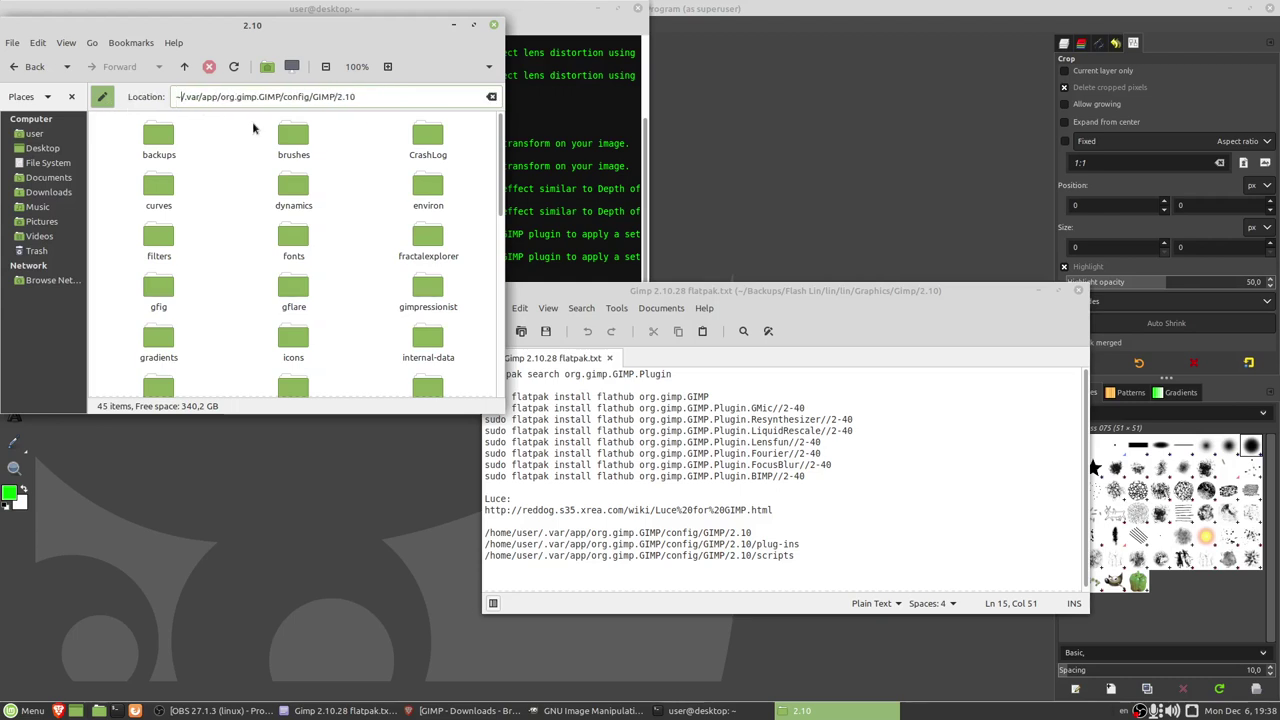
click(387, 95)
key(Return)
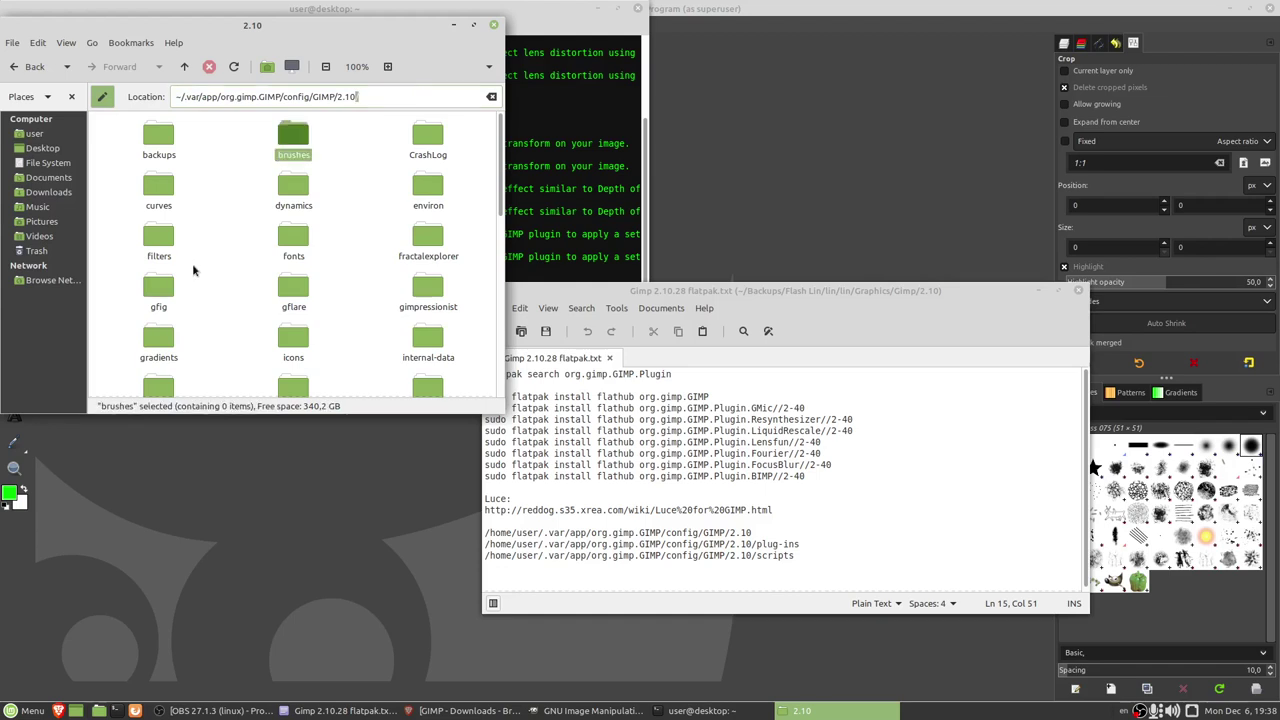
scroll(333, 300, down, 2)
scroll(337, 290, down, 1)
scroll(344, 278, down, 1)
double_click(418, 332)
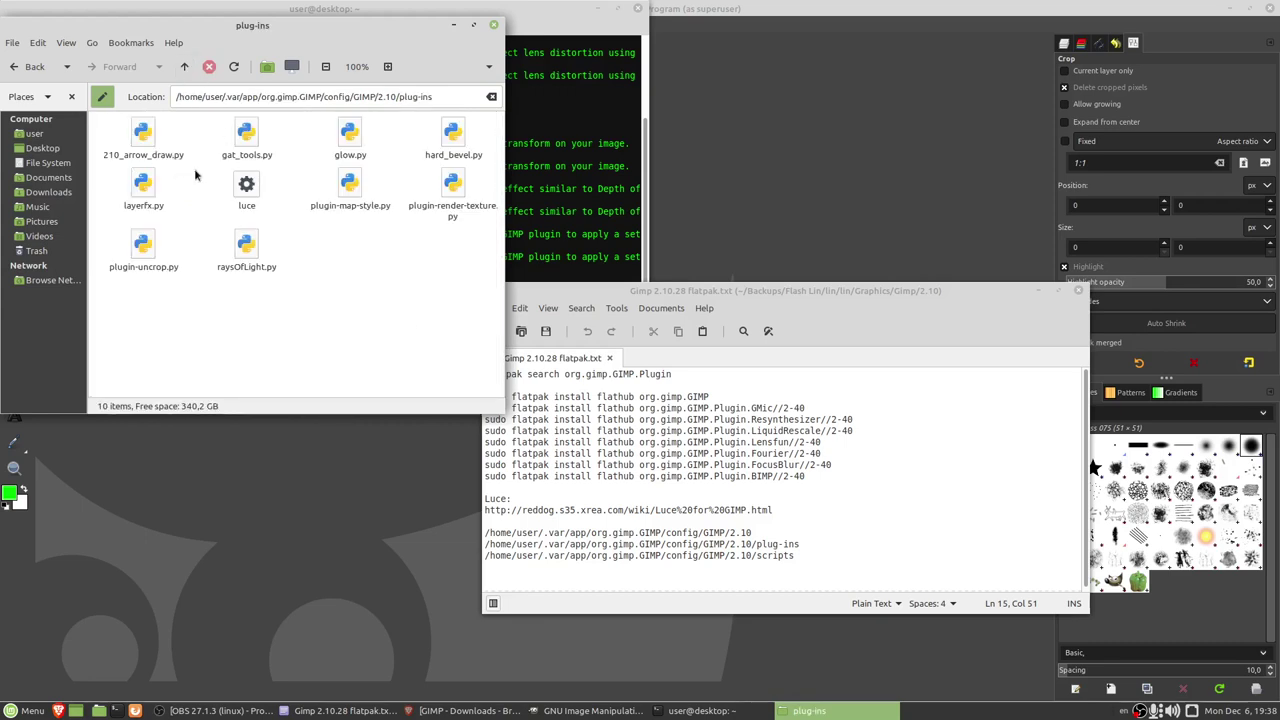
click(246, 185)
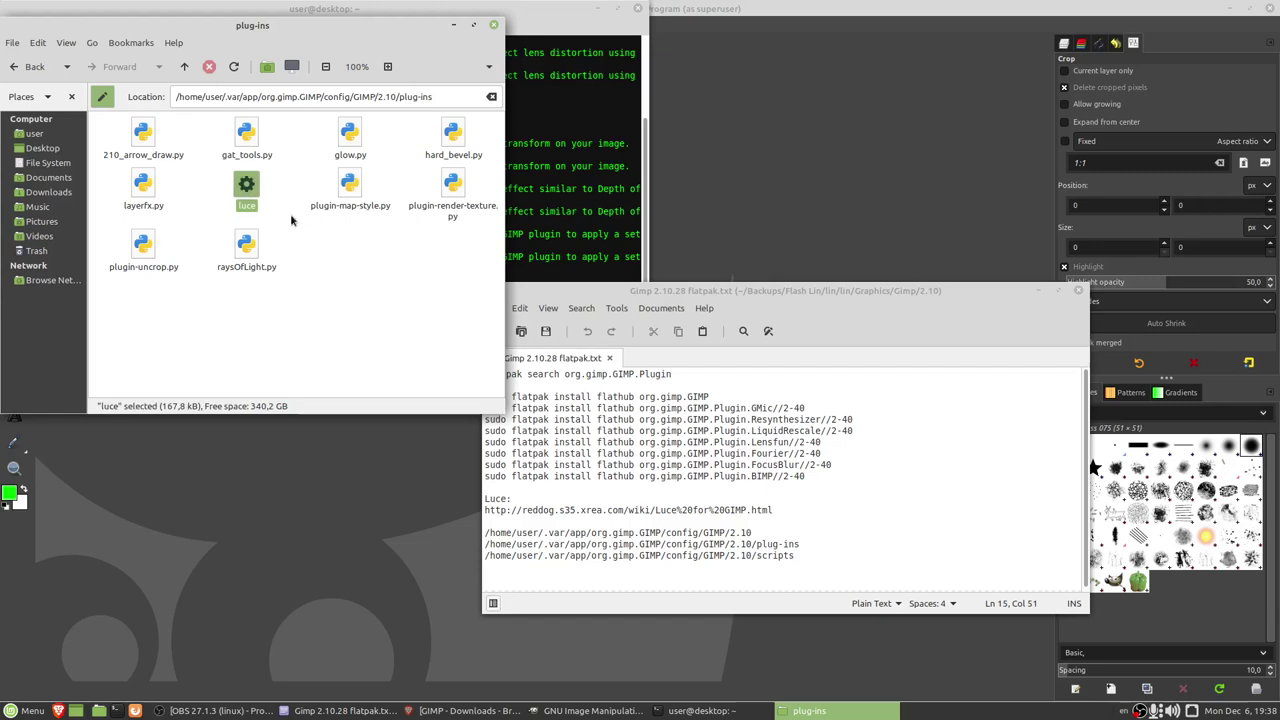
click(184, 66)
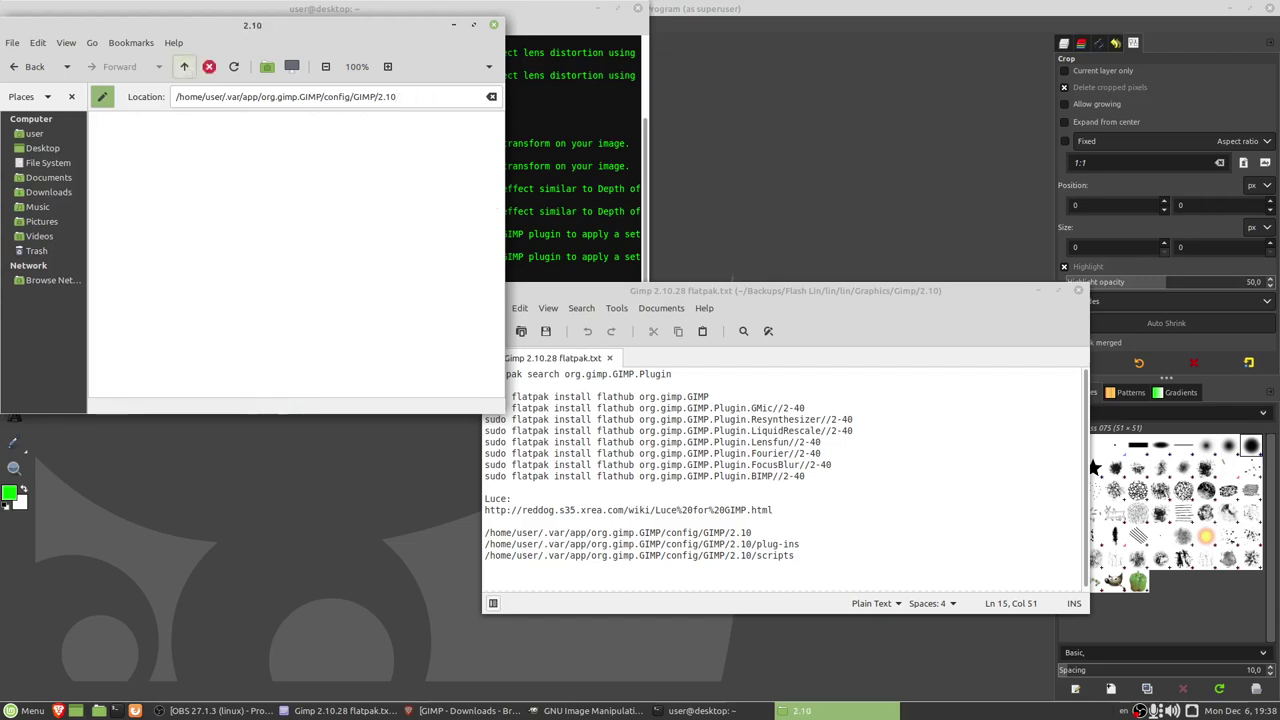
scroll(400, 340, down, 2)
click(160, 285)
double_click(170, 290)
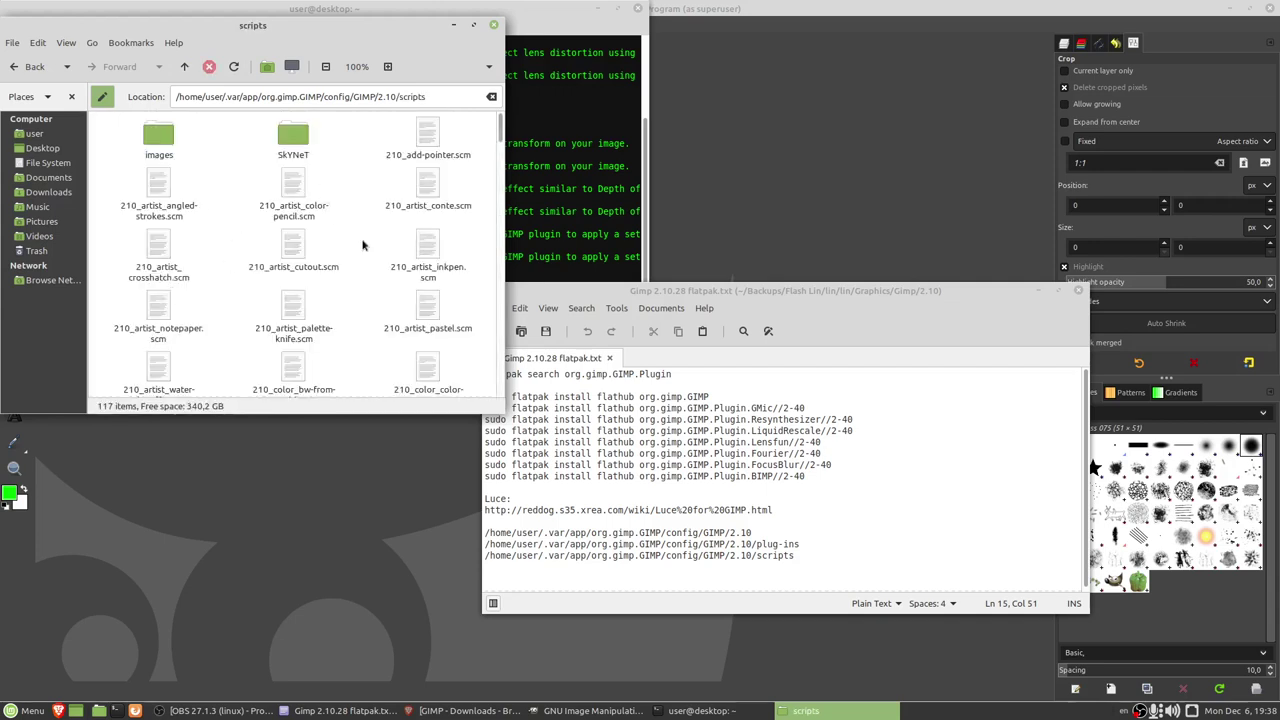
click(185, 67)
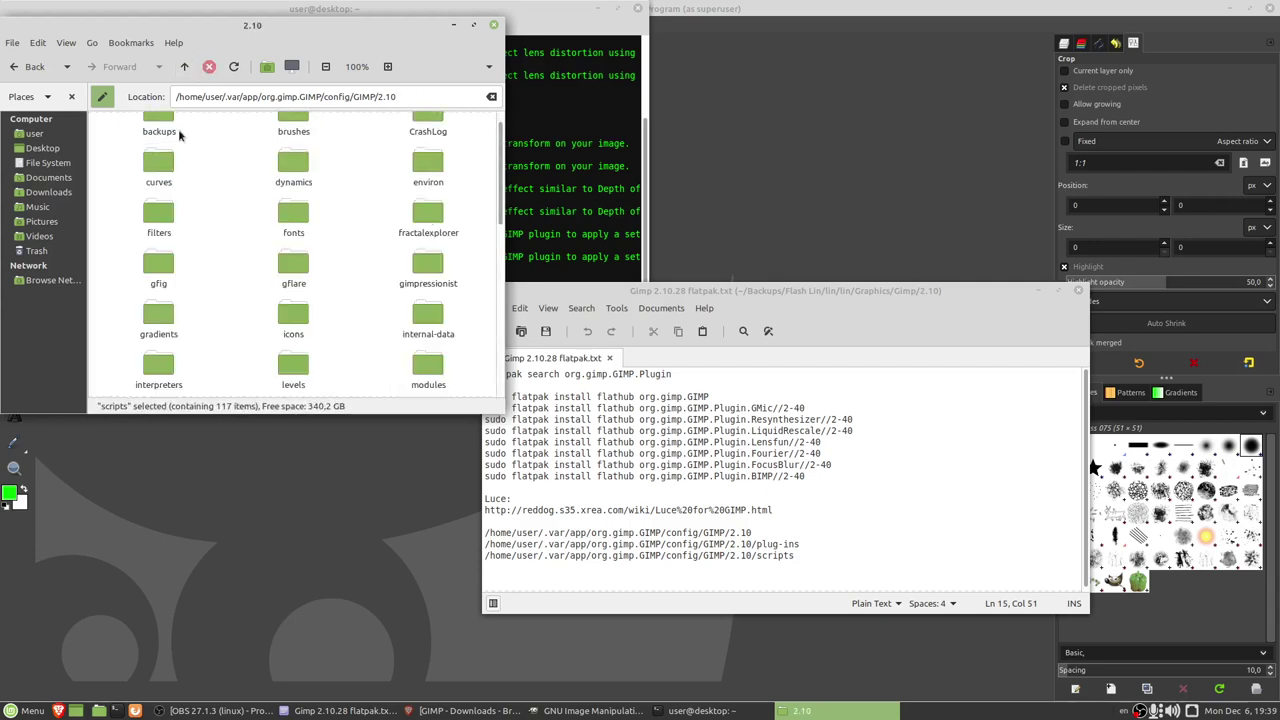
scroll(206, 200, up, 1)
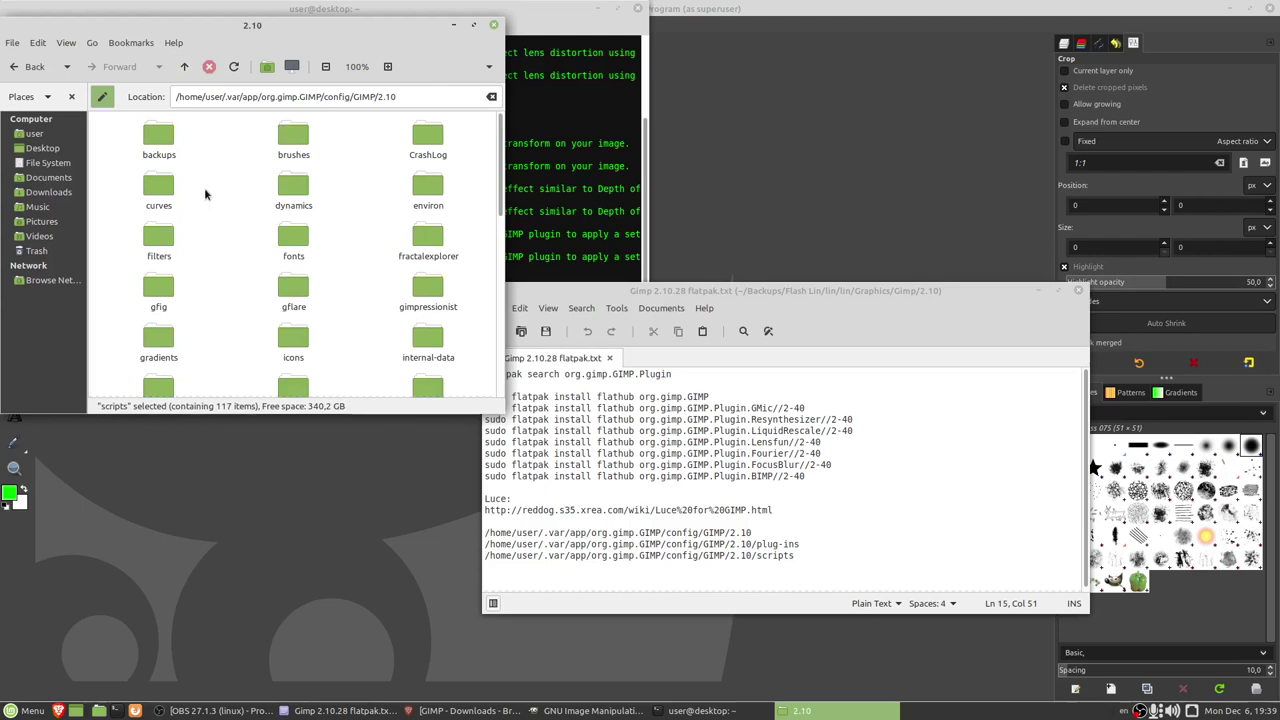
double_click(296, 142)
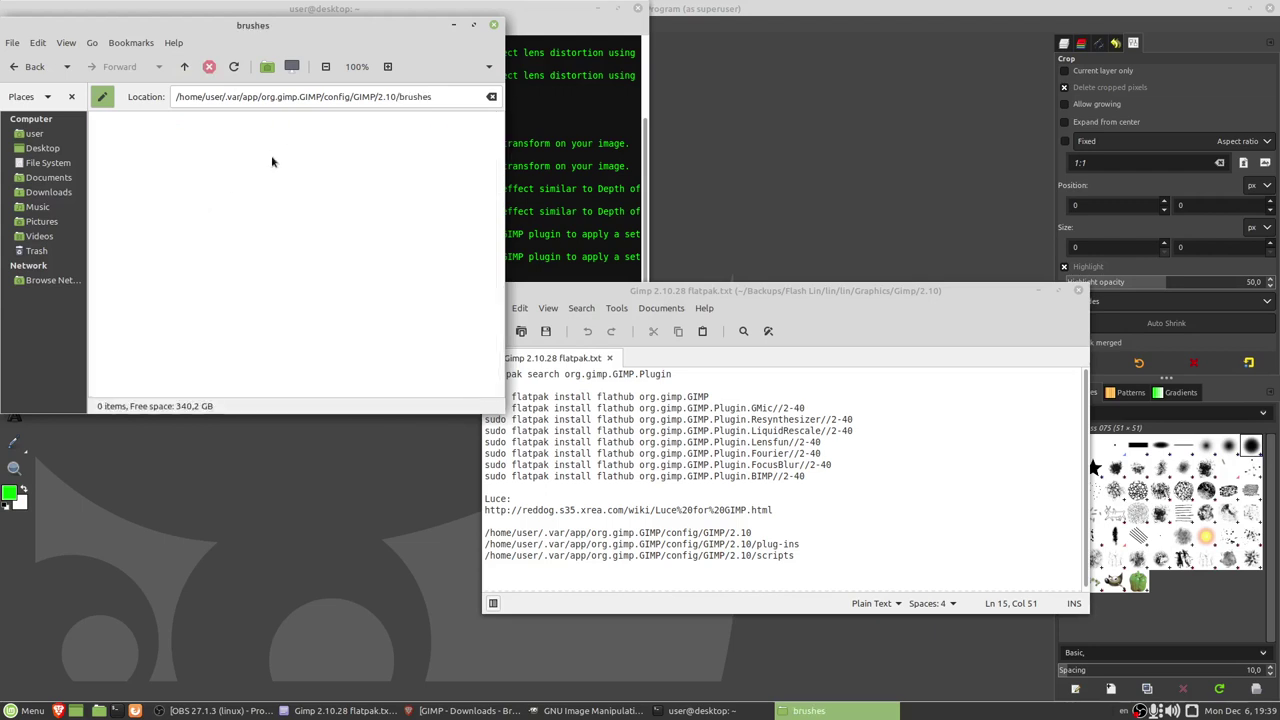
click(184, 67)
double_click(159, 340)
click(184, 67)
scroll(404, 259, down, 2)
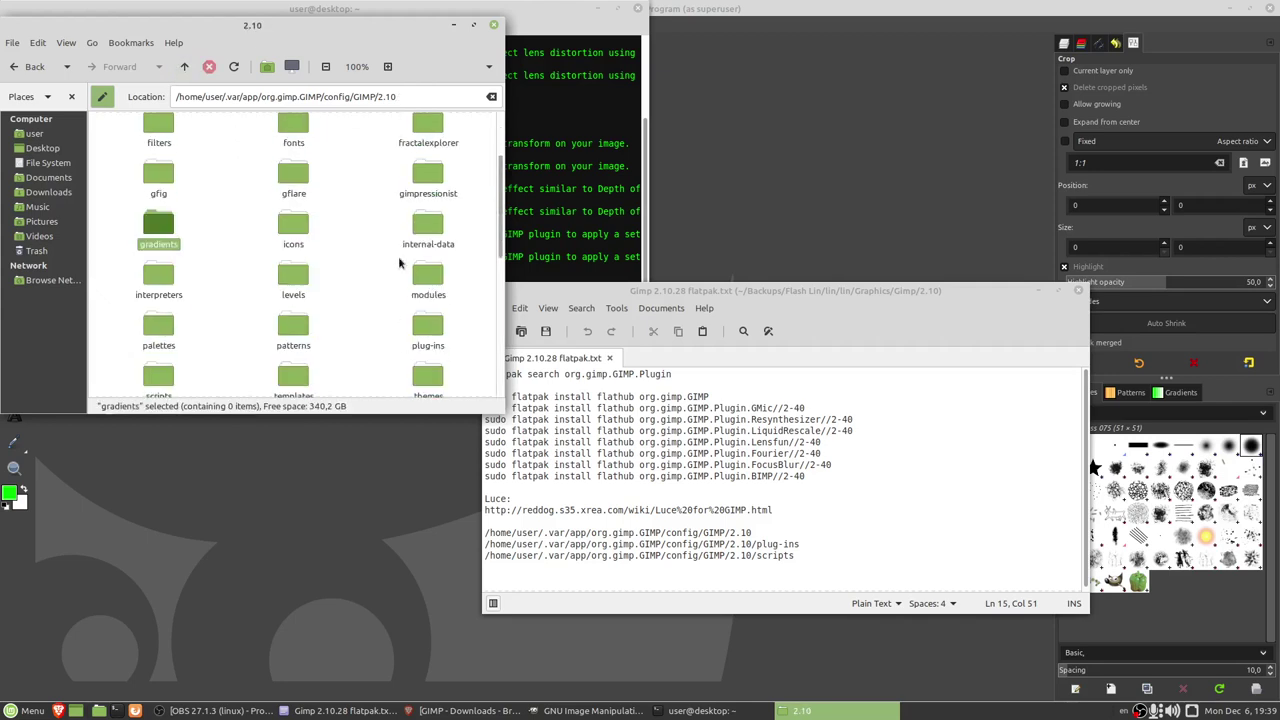
double_click(293, 325)
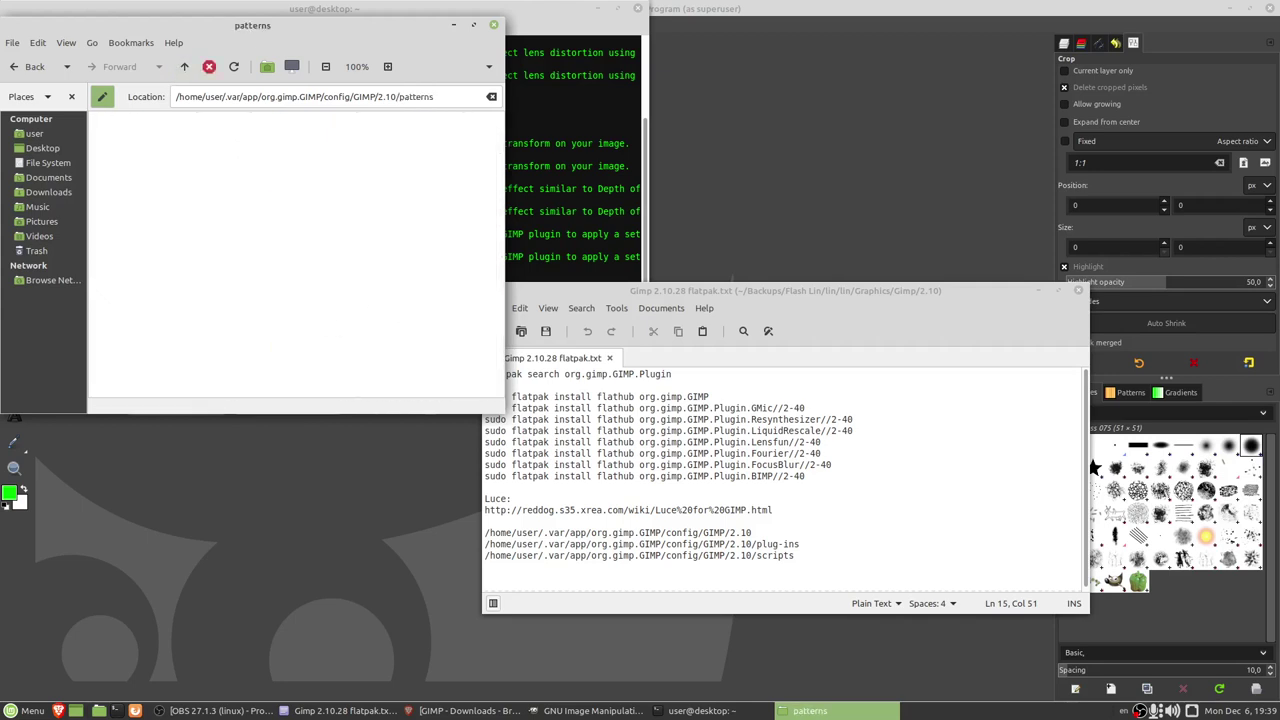
click(183, 67)
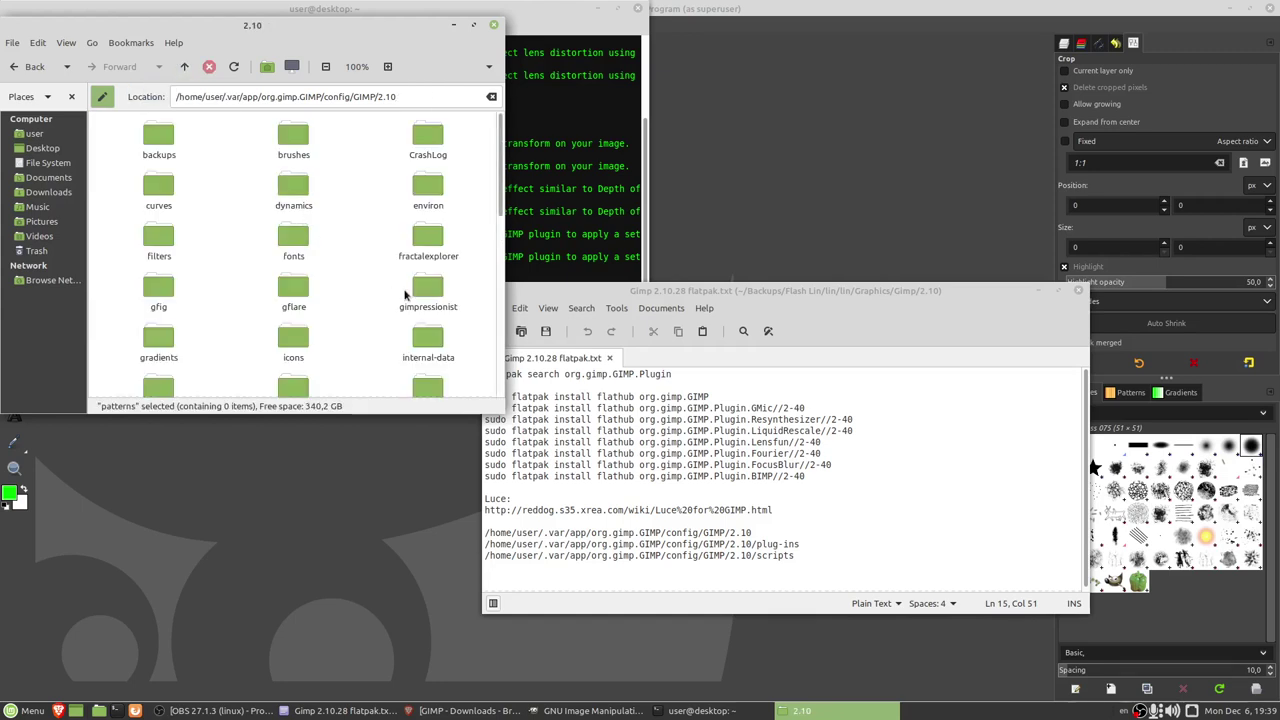
key(ctrl+t)
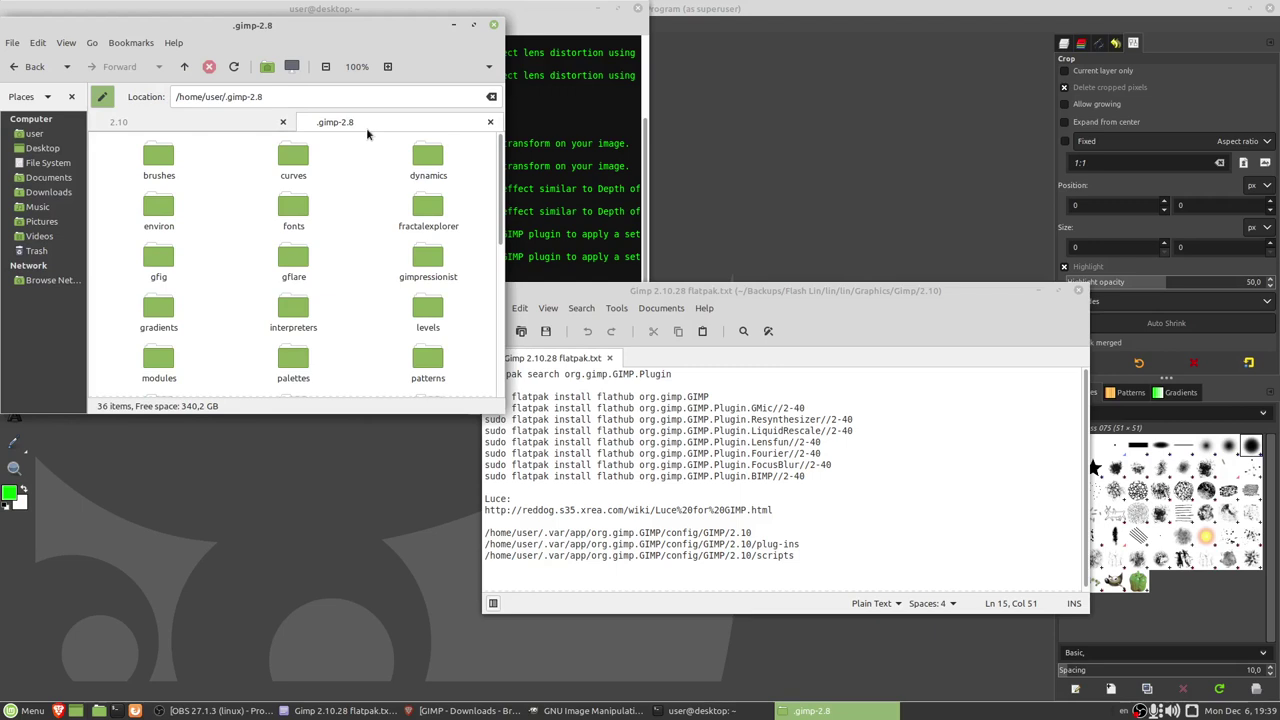
click(118, 121)
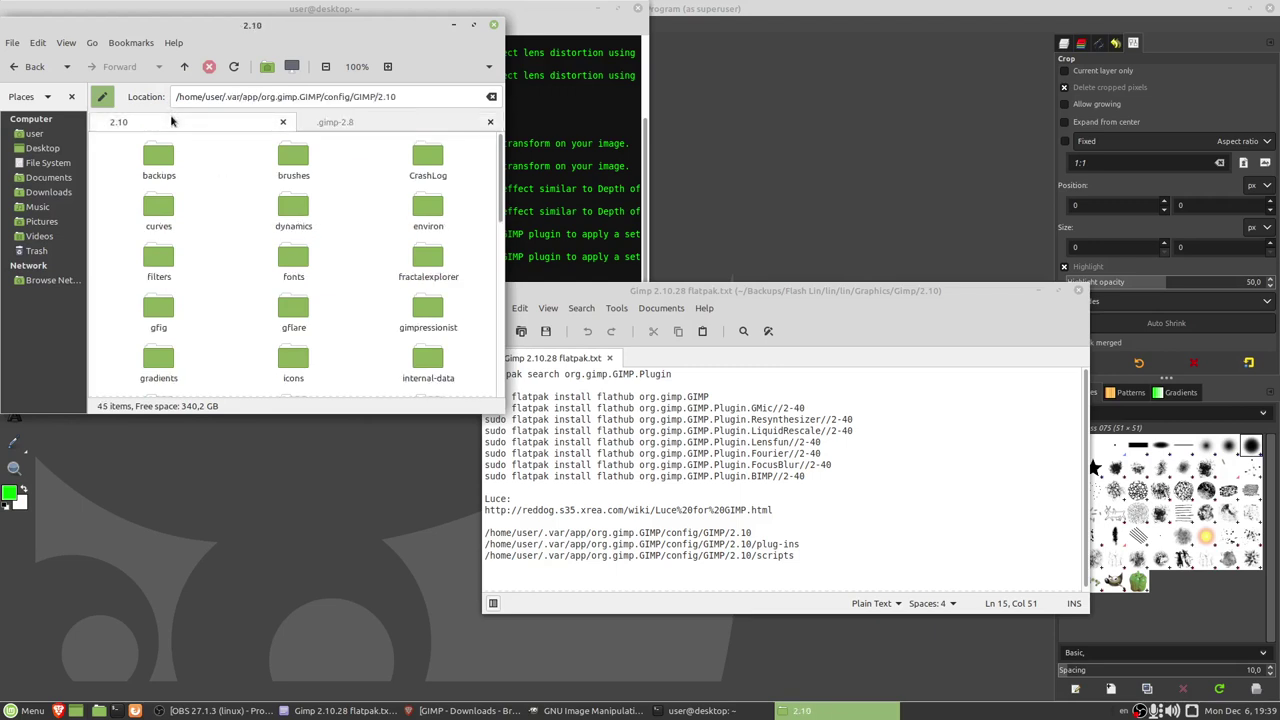
click(335, 121)
scroll(333, 214, down, 3)
scroll(333, 214, down, 2)
scroll(334, 220, up, 3)
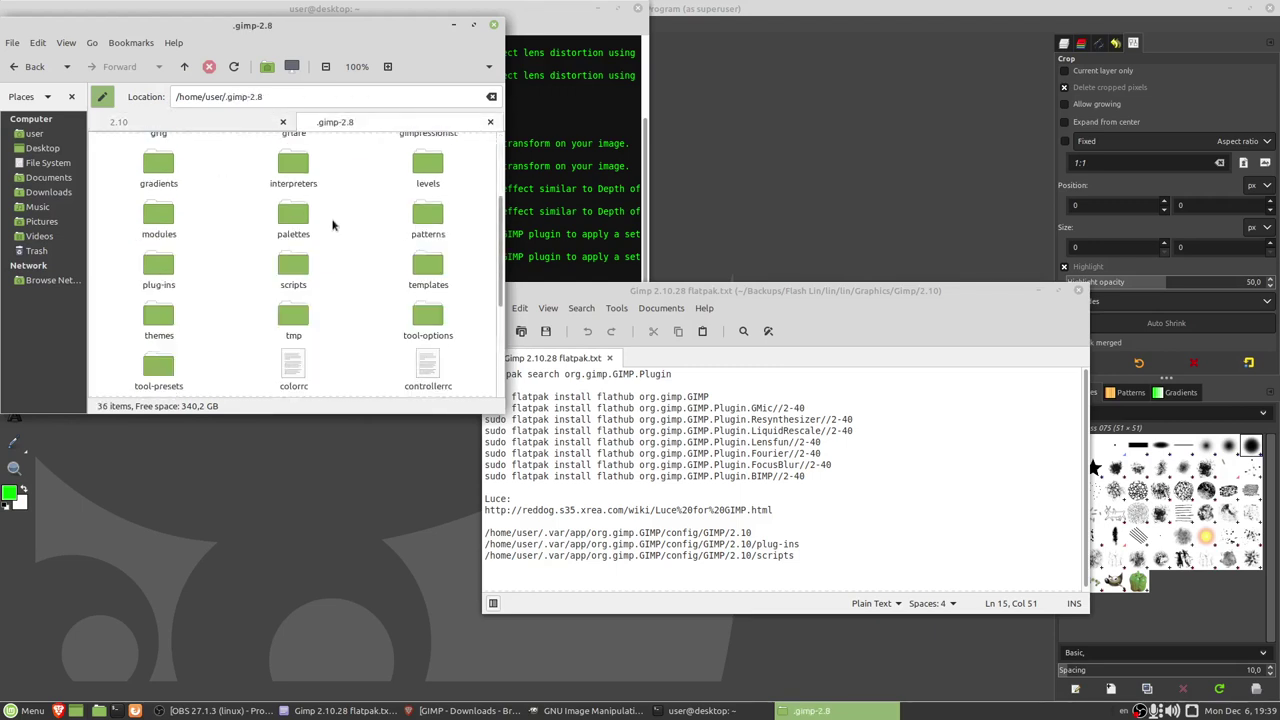
scroll(355, 234, up, 2)
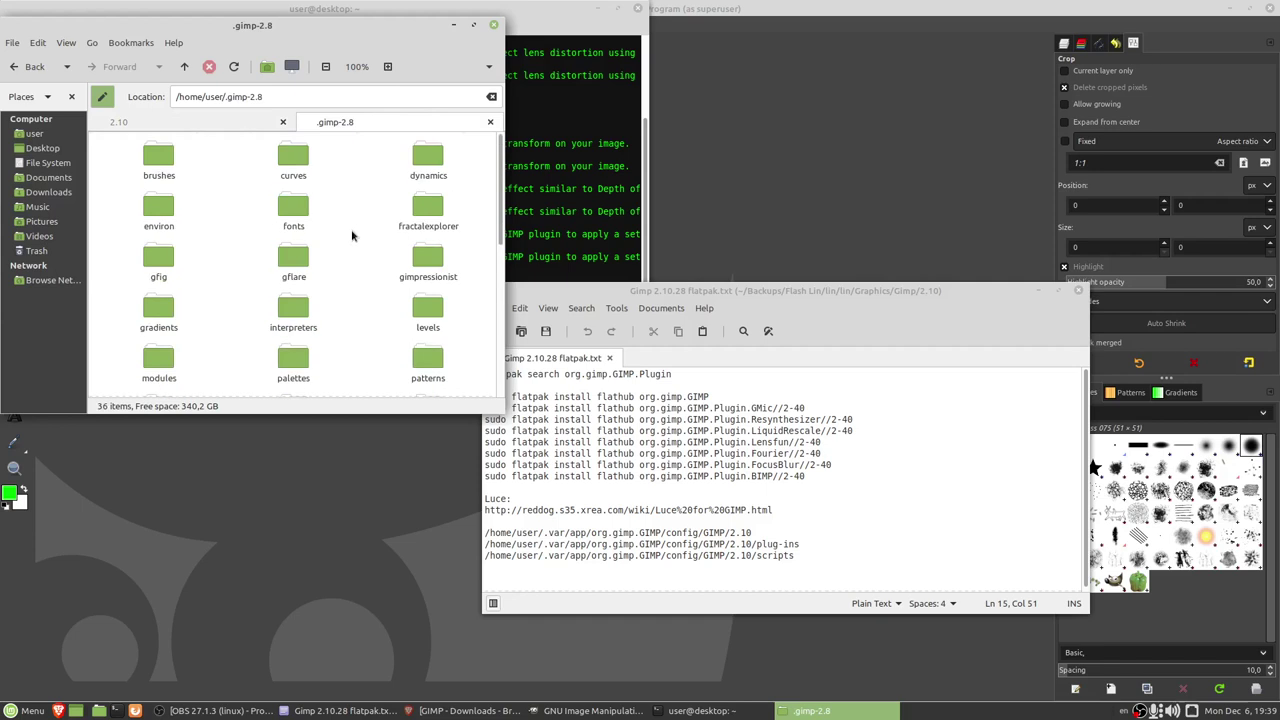
click(225, 124)
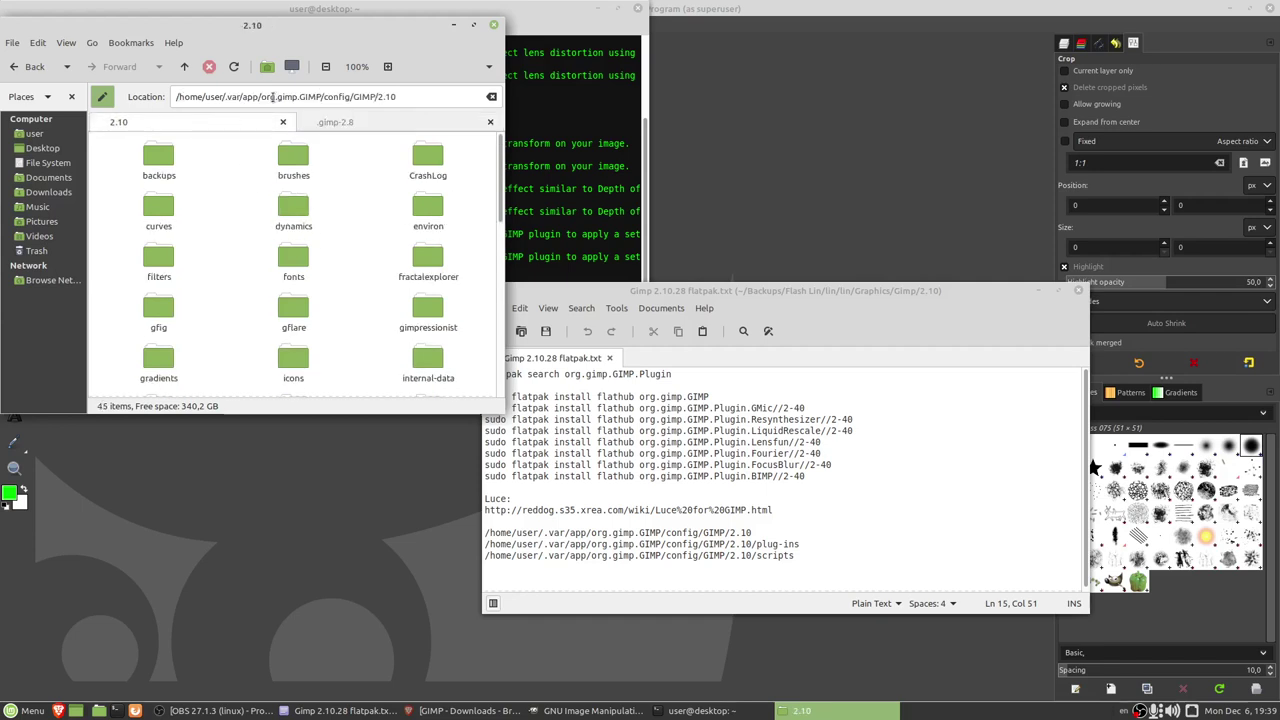
middle_click(385, 122)
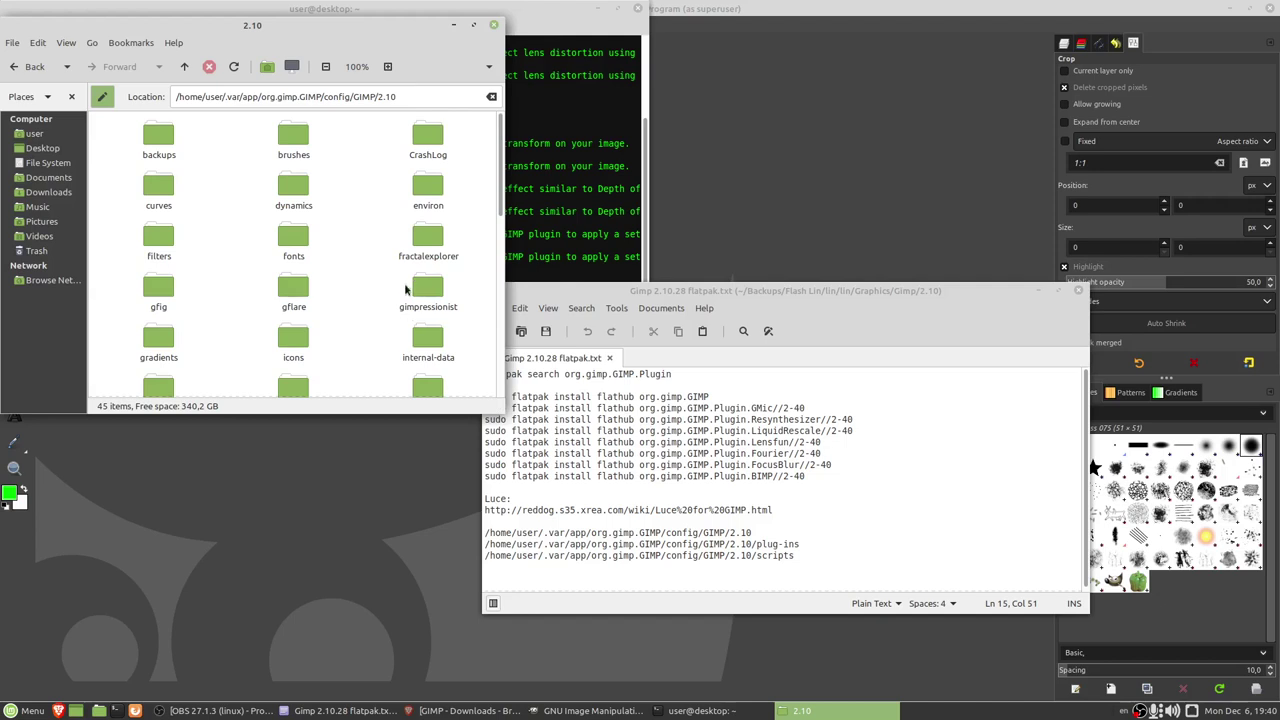
scroll(400, 295, down, 1)
scroll(393, 300, down, 2)
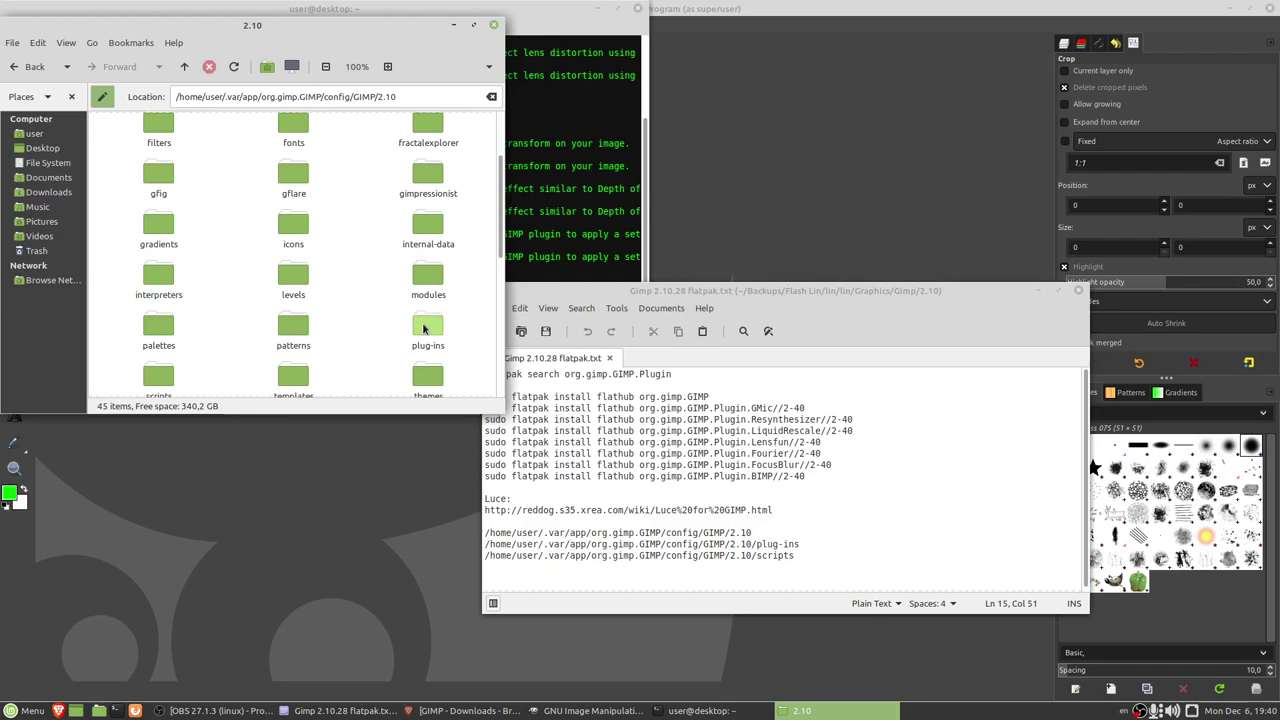
- Open the plug-ins folder, select the luce file, and select the Luce download link in the notes
double_click(424, 329)
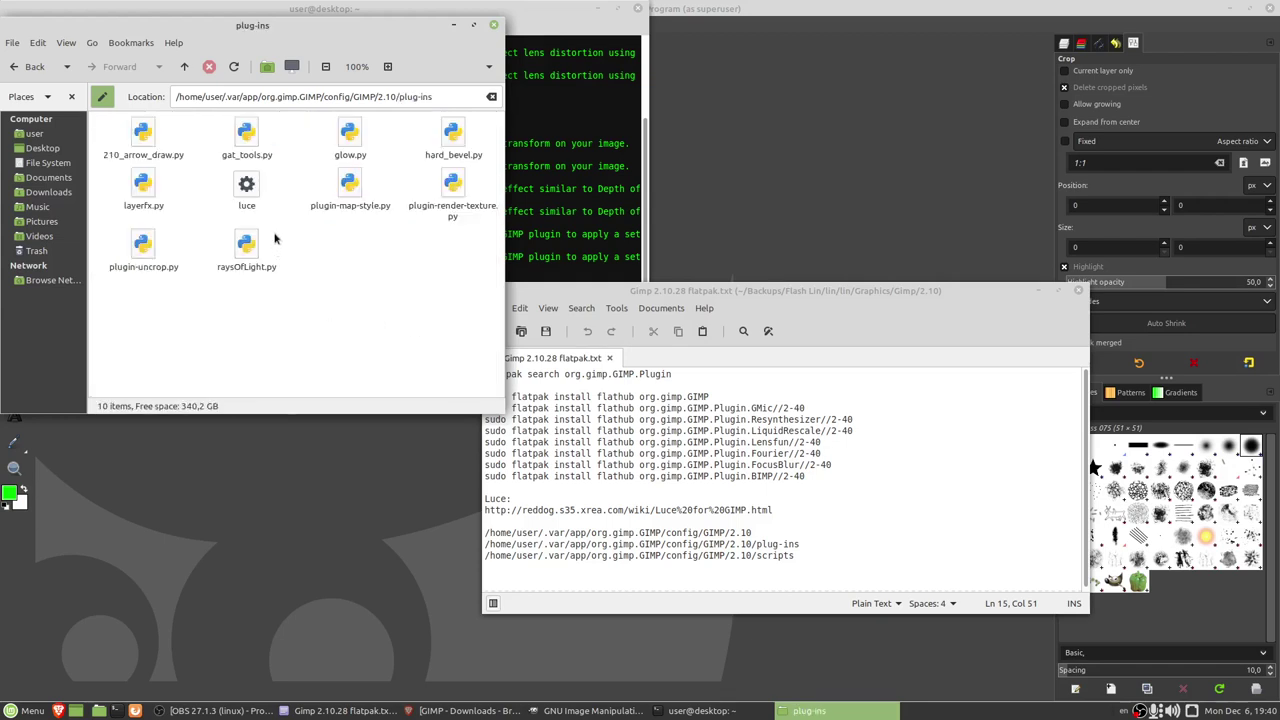
click(243, 194)
click(832, 491)
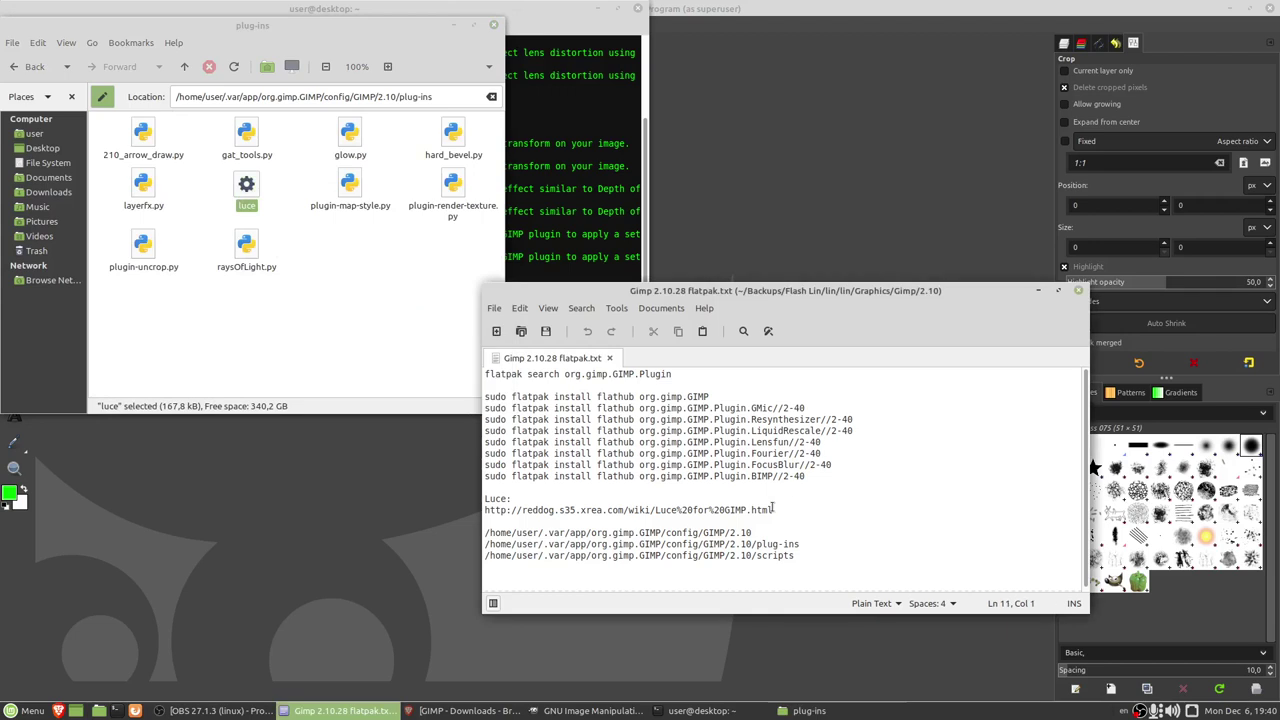
drag(773, 510, 484, 514)
key(ctrl+c)
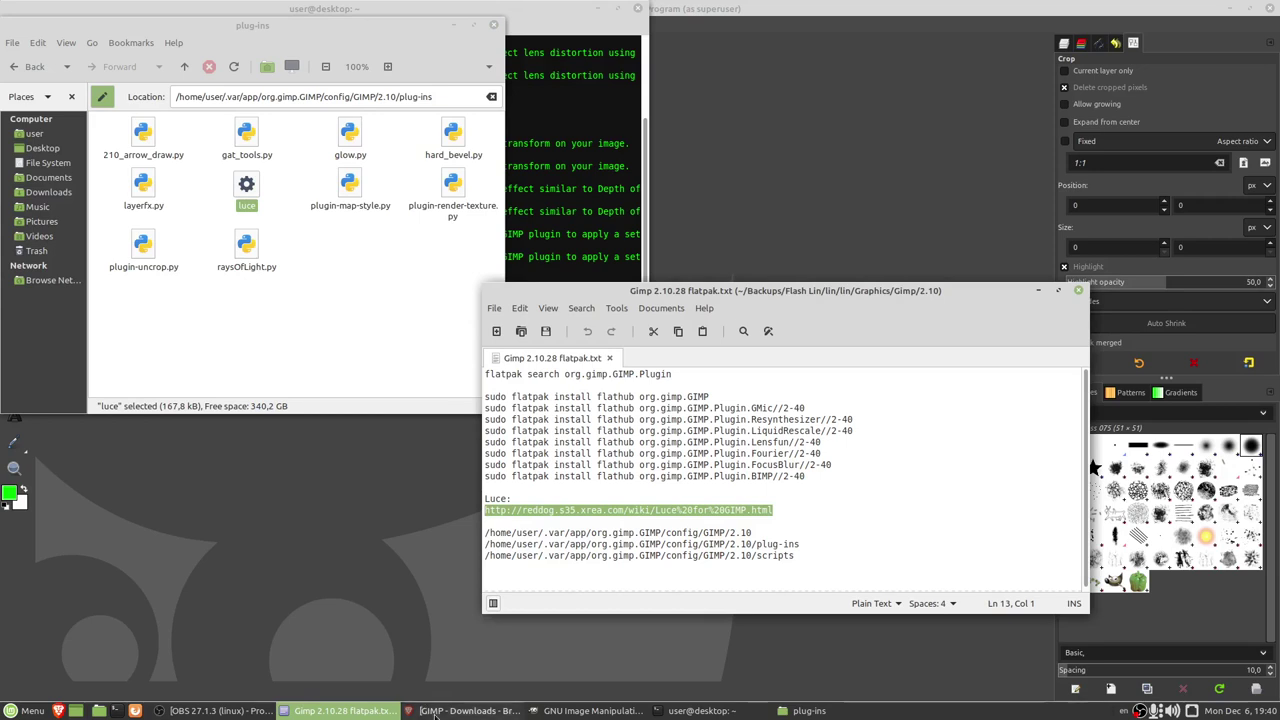
- Load the Luce for GIMP page in Brave from the pasted URL
click(450, 711)
click(259, 32)
key(ctrl+v)
key(Return)
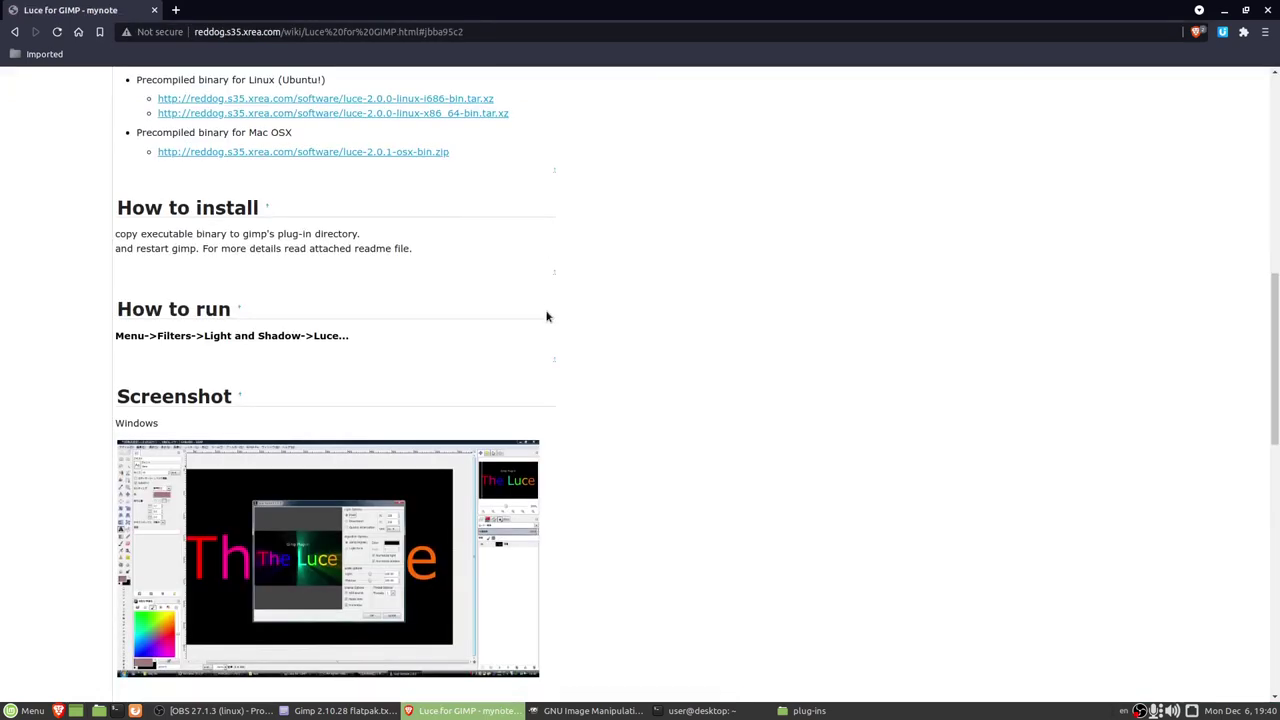
- View the Windows screenshot full size and return to the Luce page
click(304, 374)
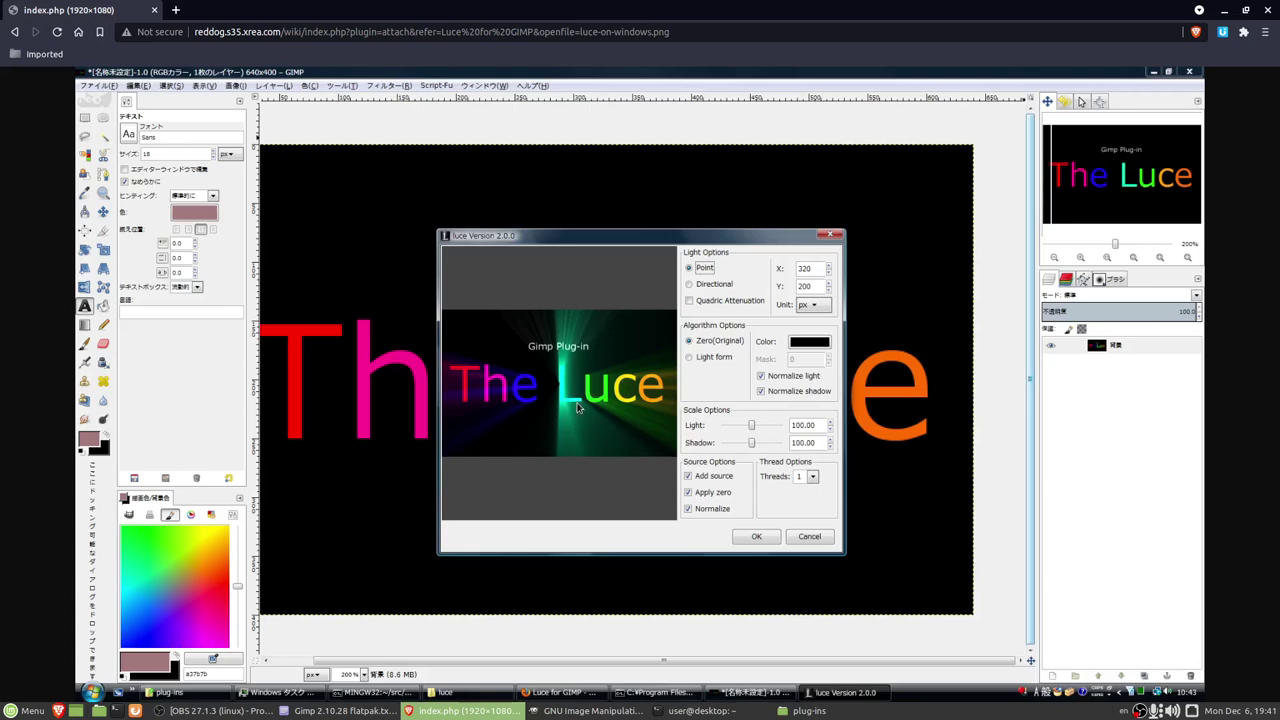
click(14, 31)
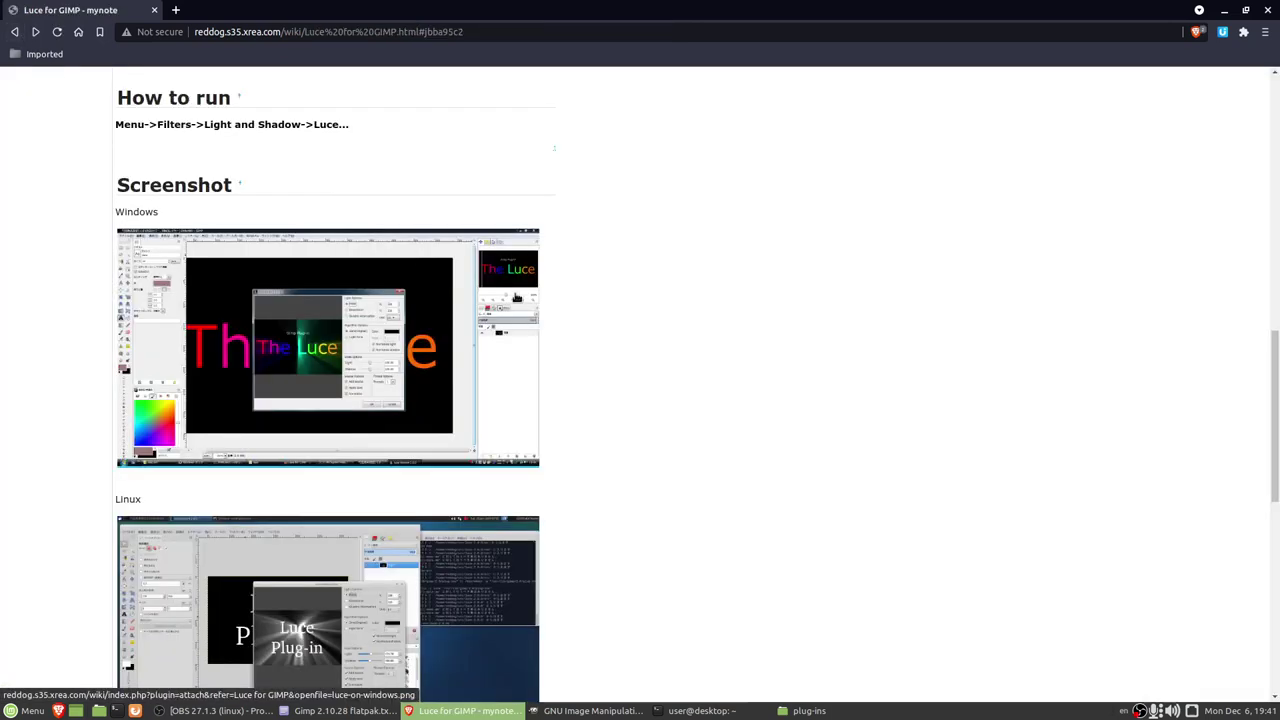
scroll(436, 378, down, 2)
scroll(300, 350, down, 1)
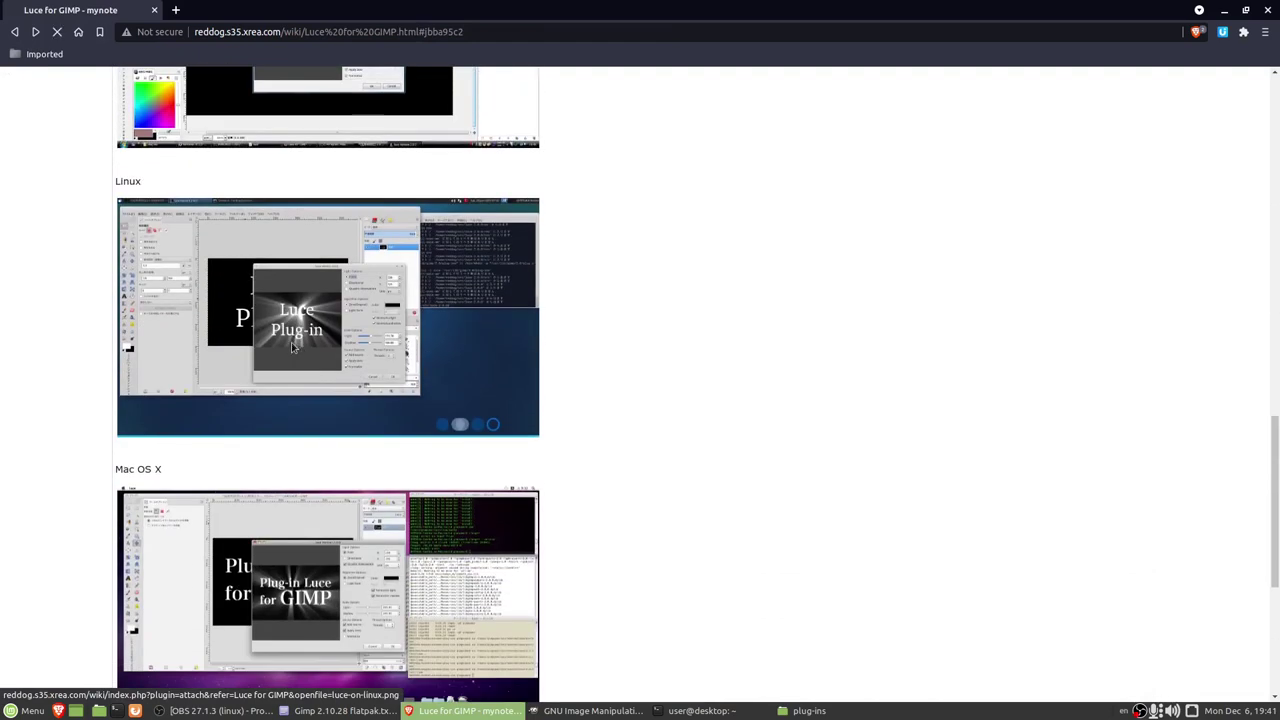
- View the Linux and Mac OS X screenshots full size, then scroll back to the top
click(363, 360)
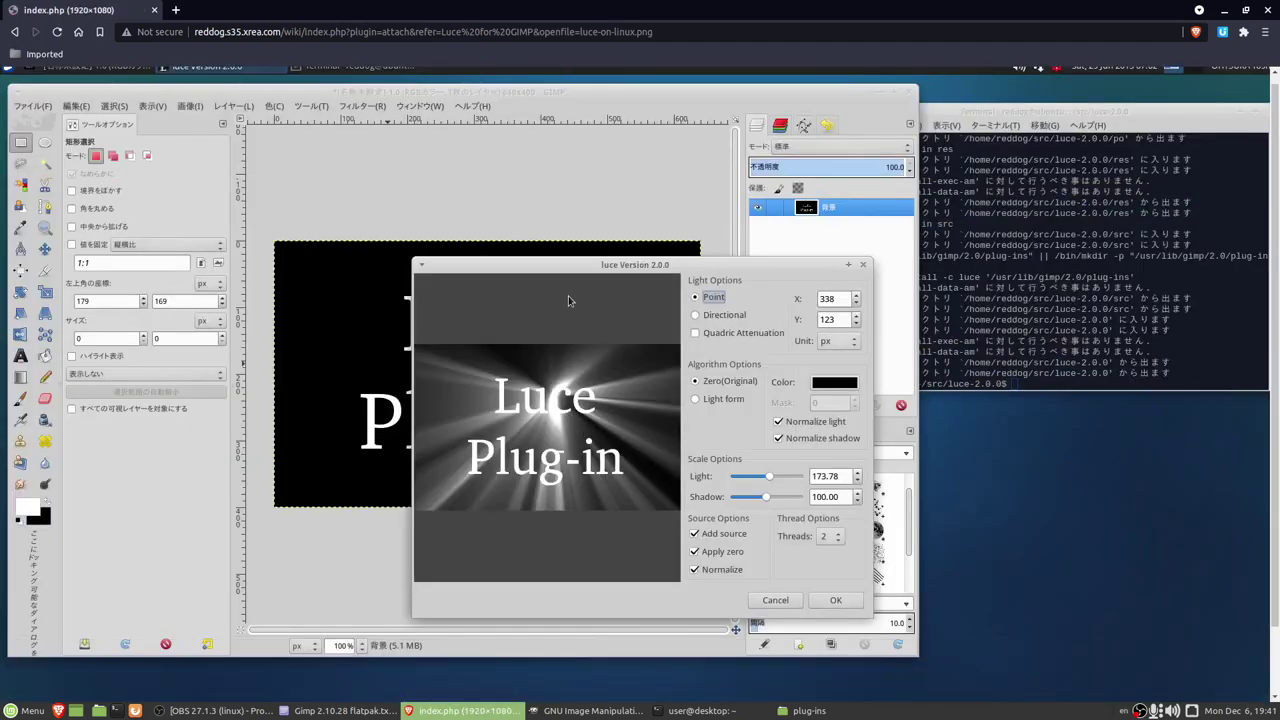
click(14, 31)
scroll(404, 400, down, 3)
click(338, 415)
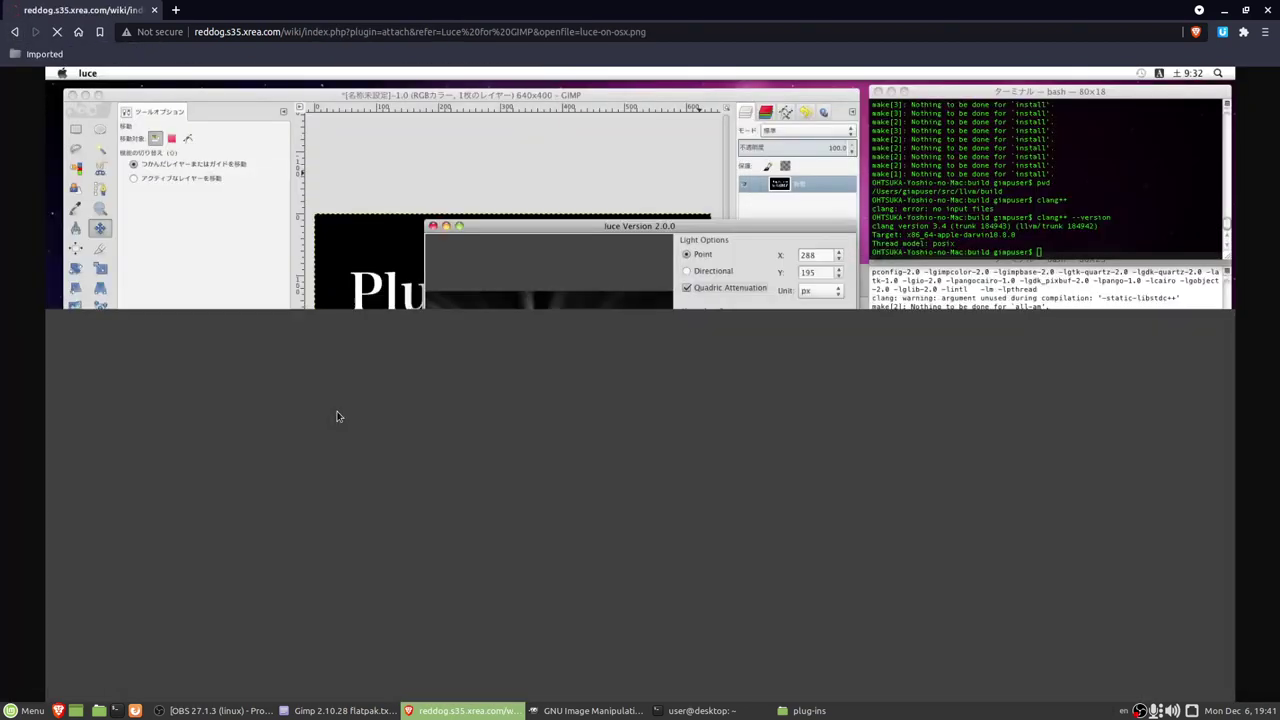
click(14, 31)
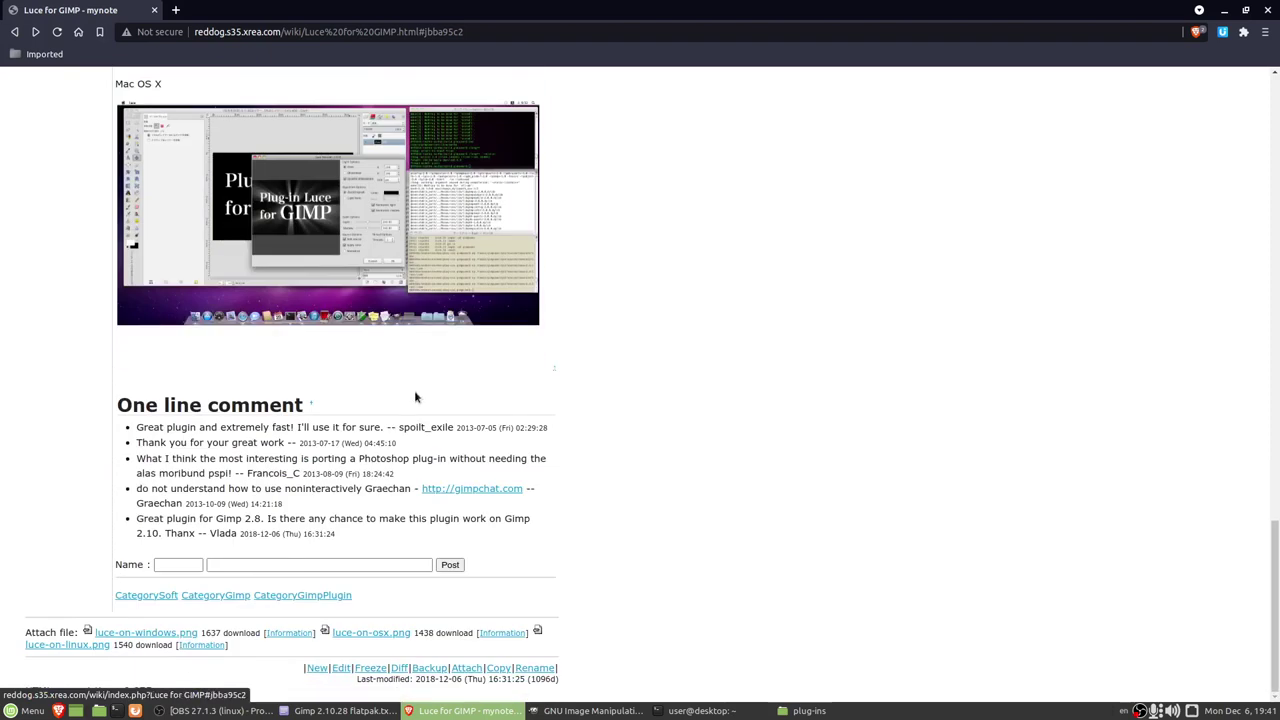
scroll(411, 398, up, 5)
scroll(586, 240, up, 5)
scroll(586, 240, up, 4)
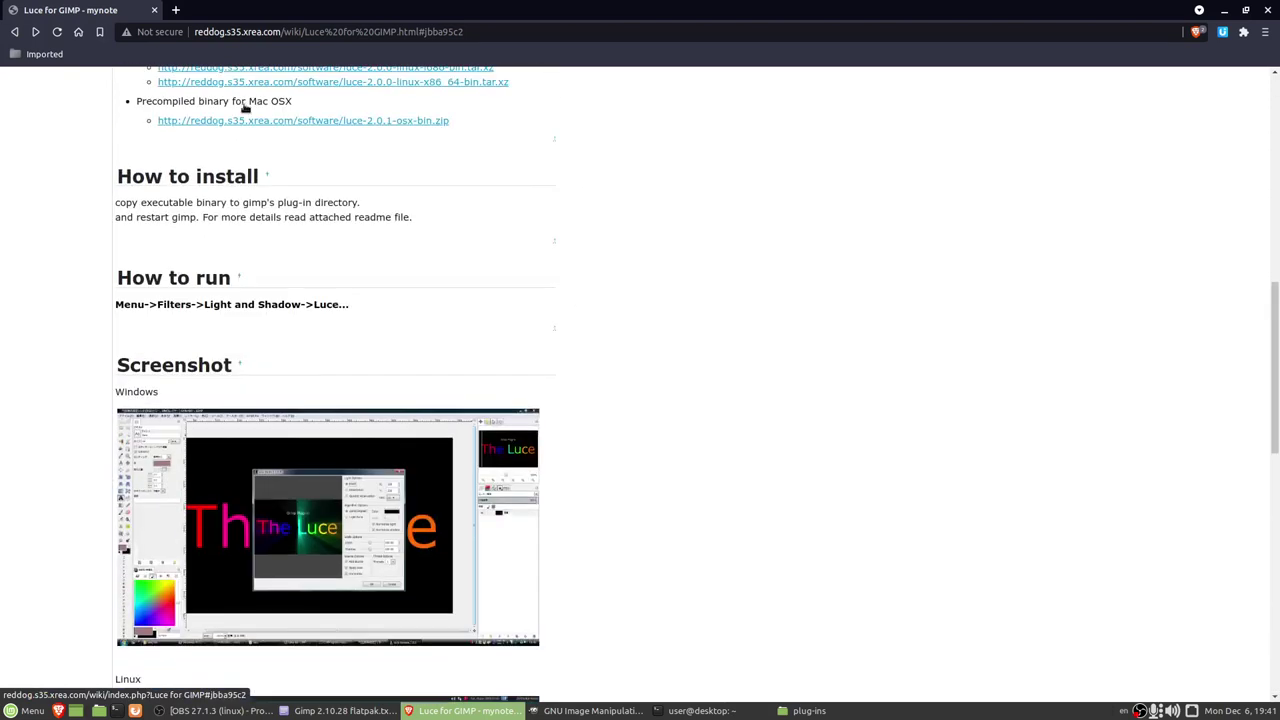
- Close the browser and create a new 1024×768 image in GIMP via File > New
click(155, 10)
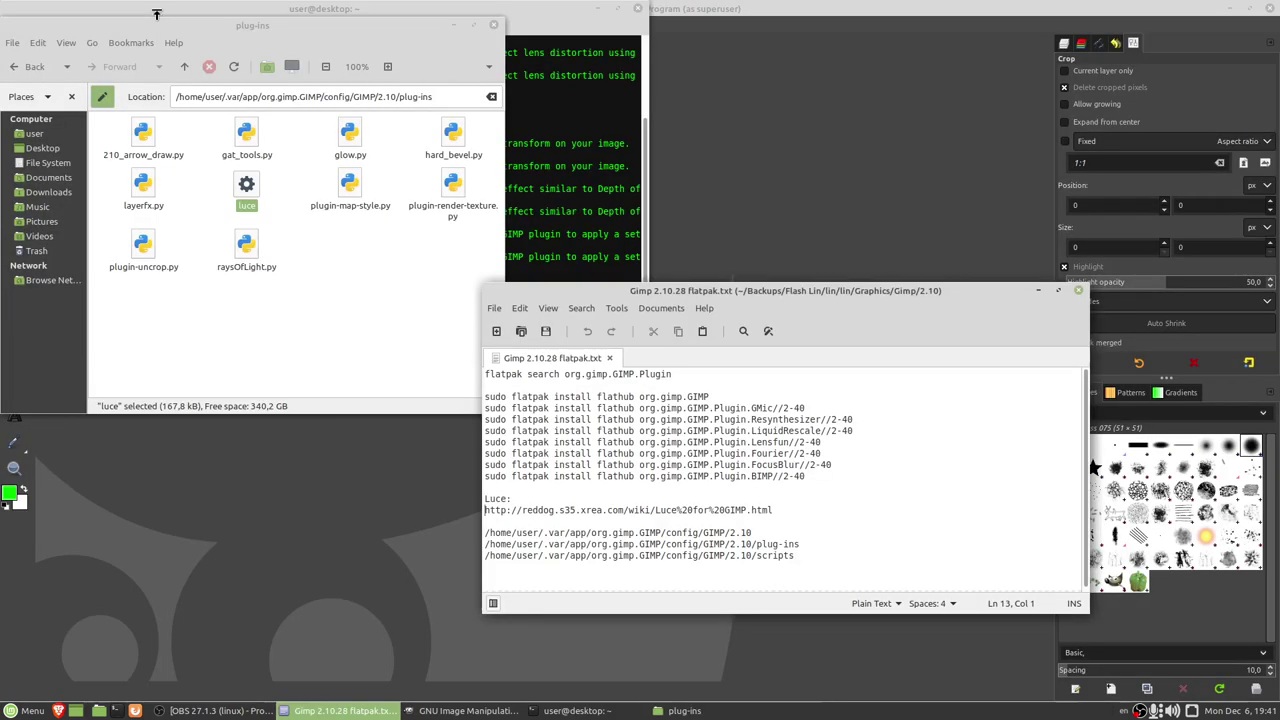
click(678, 146)
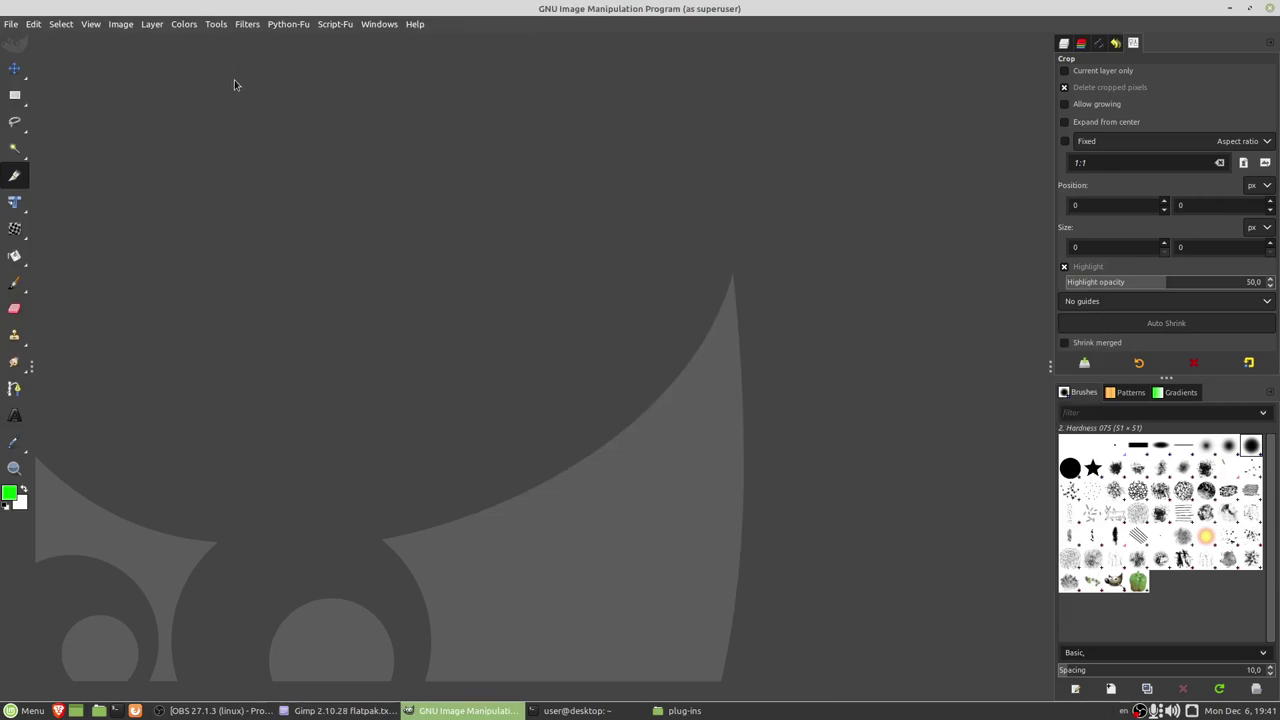
click(9, 26)
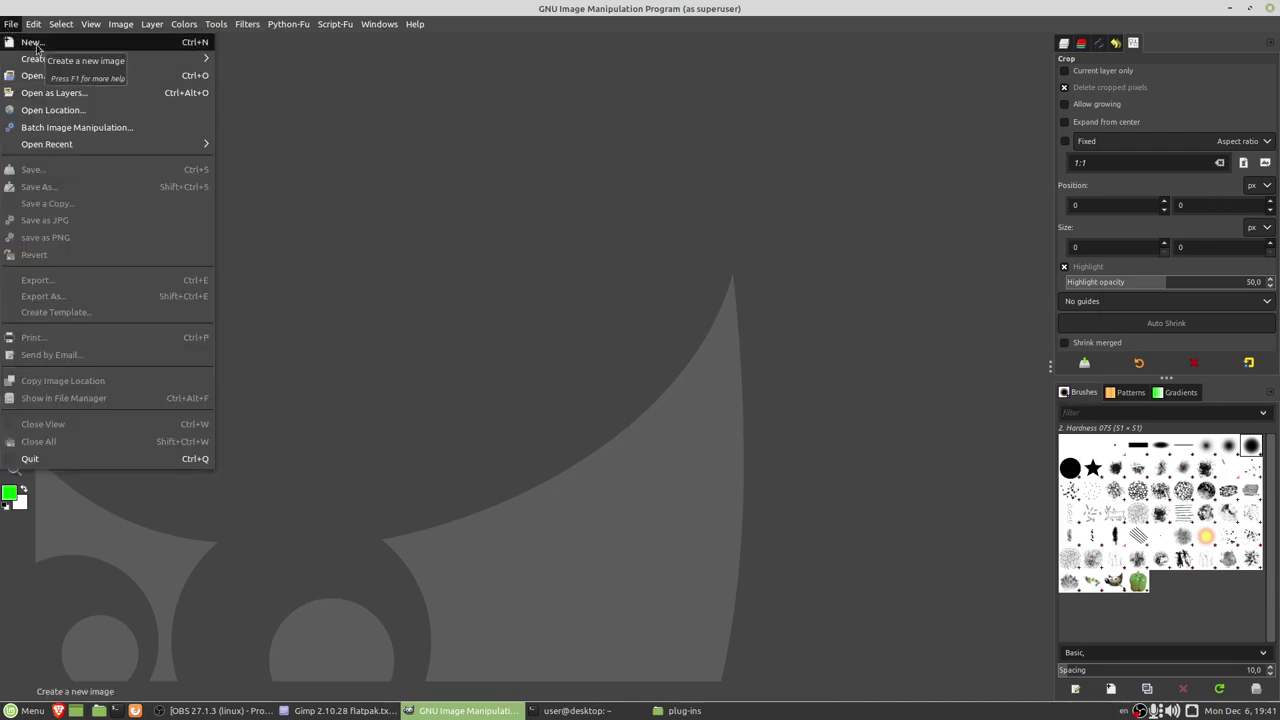
click(36, 44)
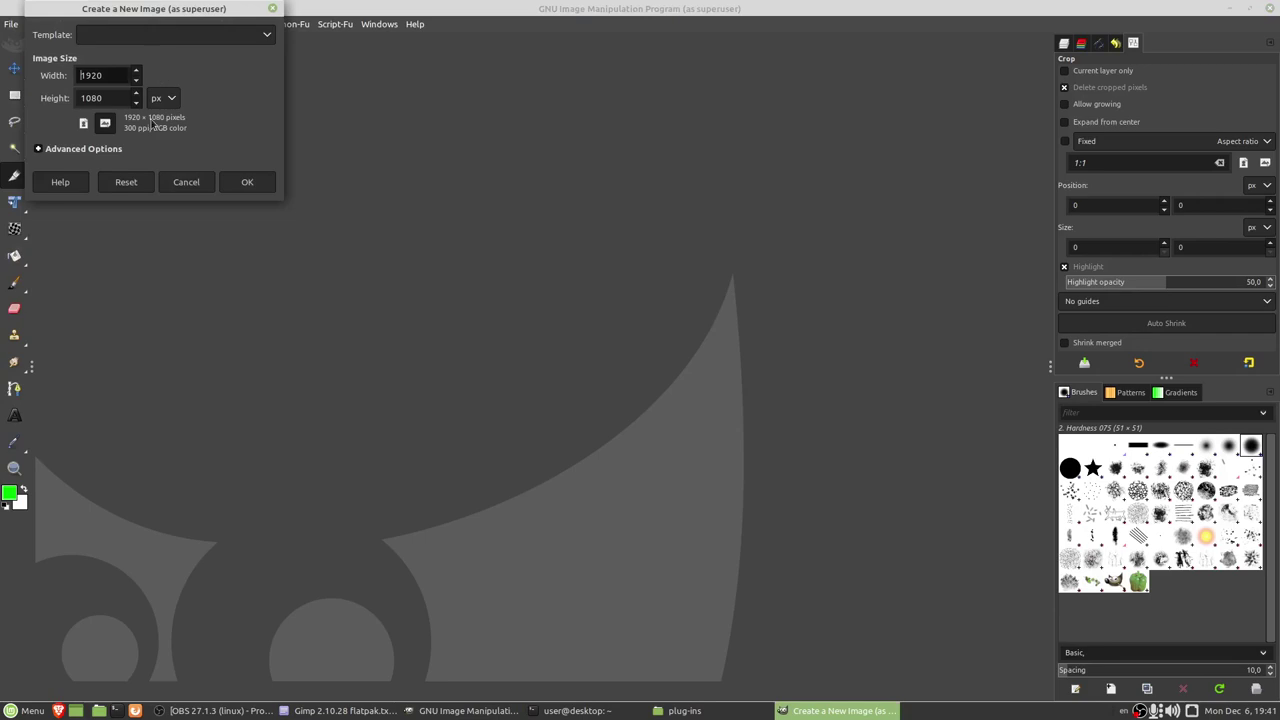
text(1024)
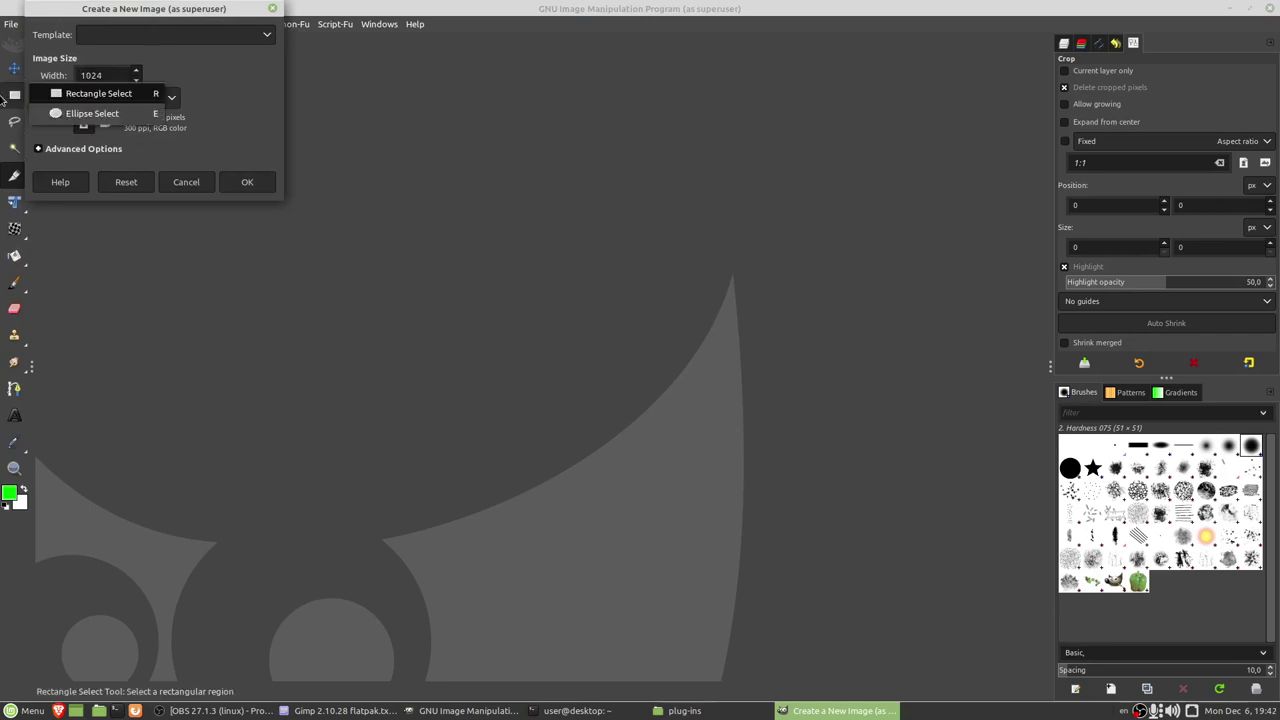
key(Return)
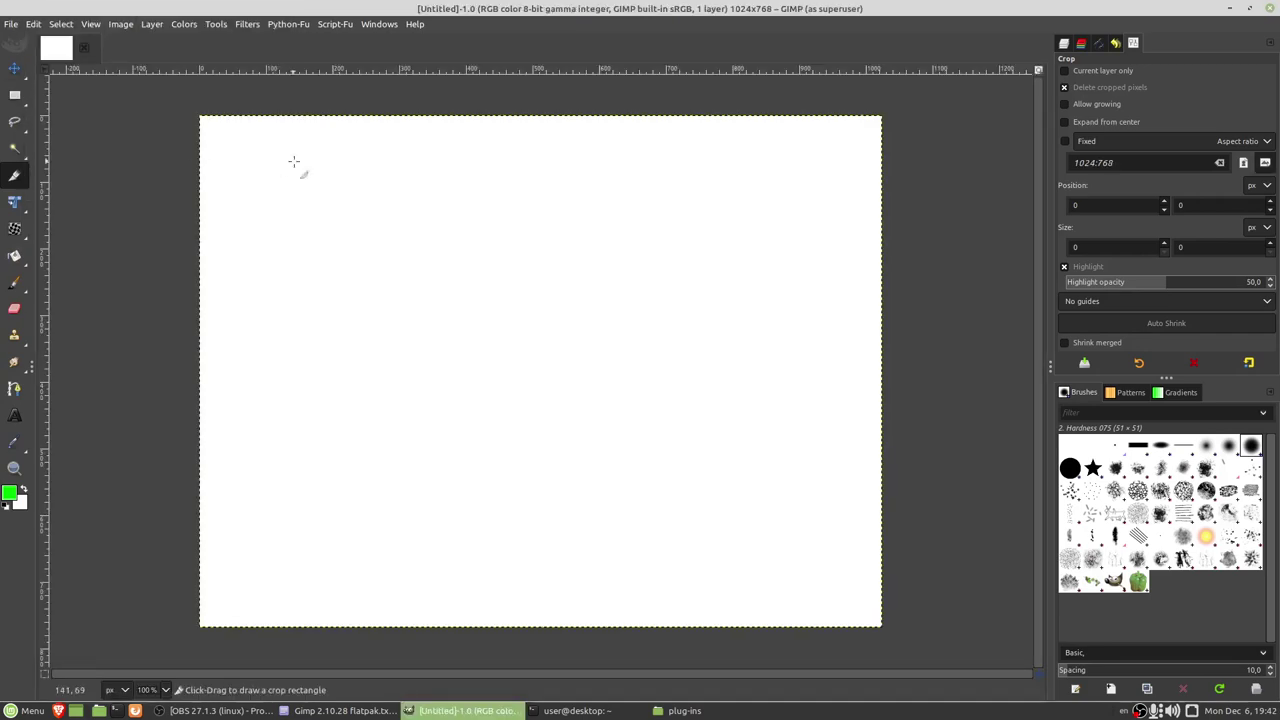
- Fill the canvas black and make white the foreground colour
click(7, 507)
drag(9, 491, 373, 444)
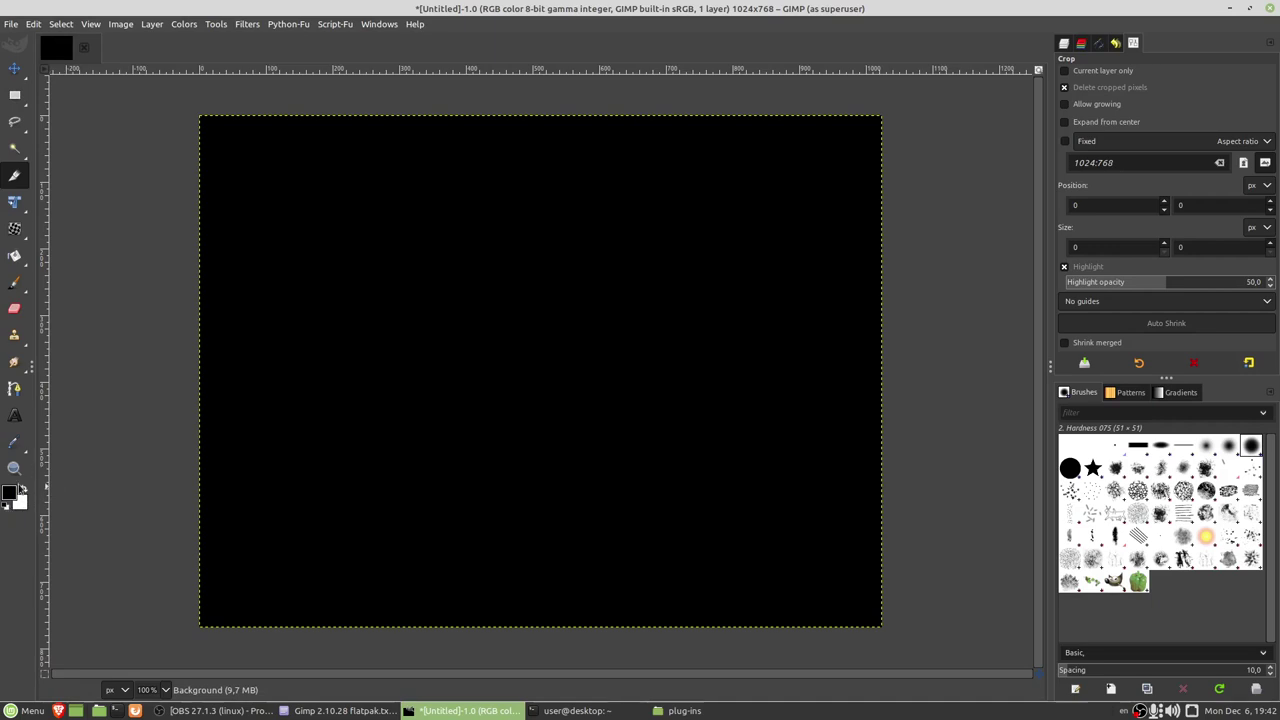
click(24, 490)
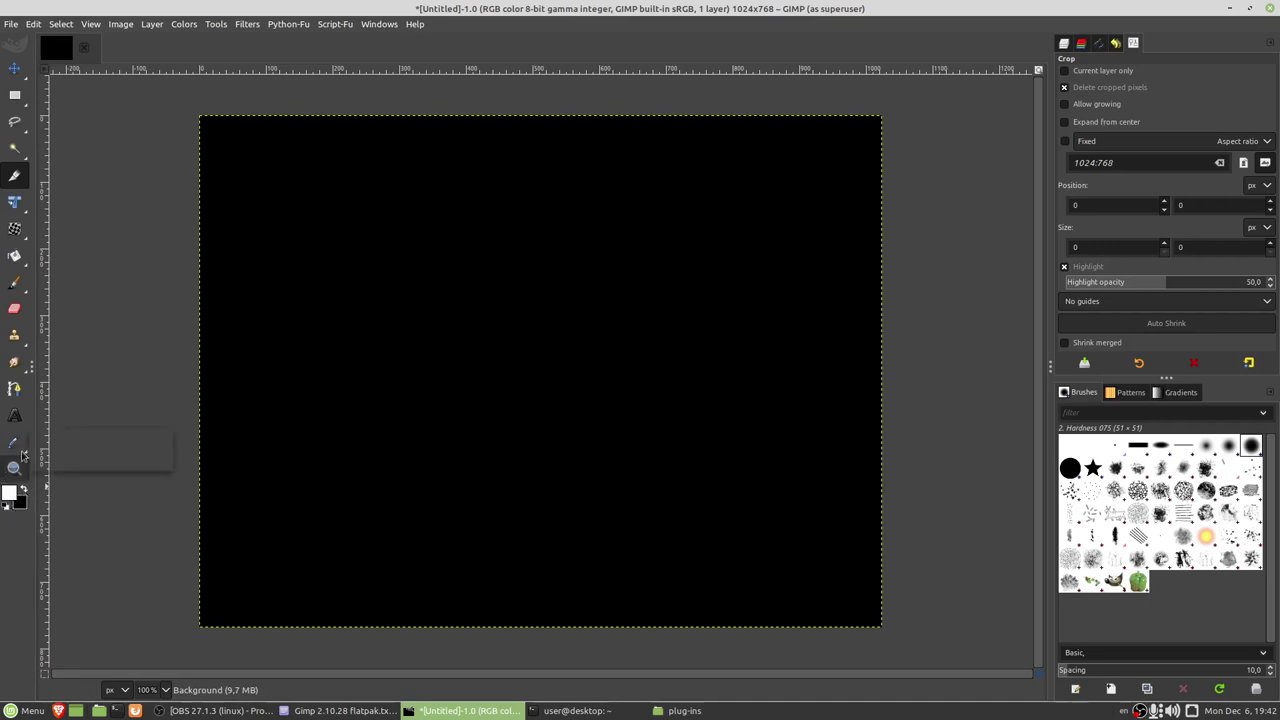
- Add a text layer reading 'GIMP LUCE Plugin' left of the canvas centre
click(15, 417)
click(330, 360)
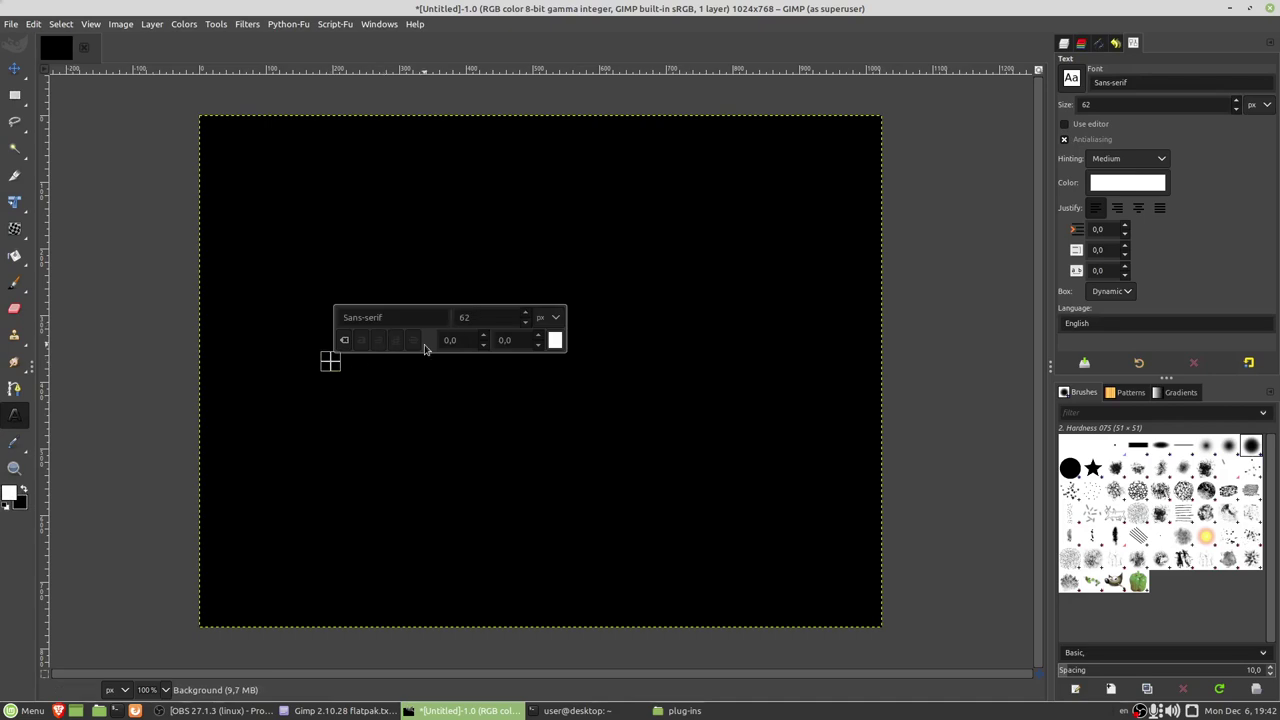
text(GIM)
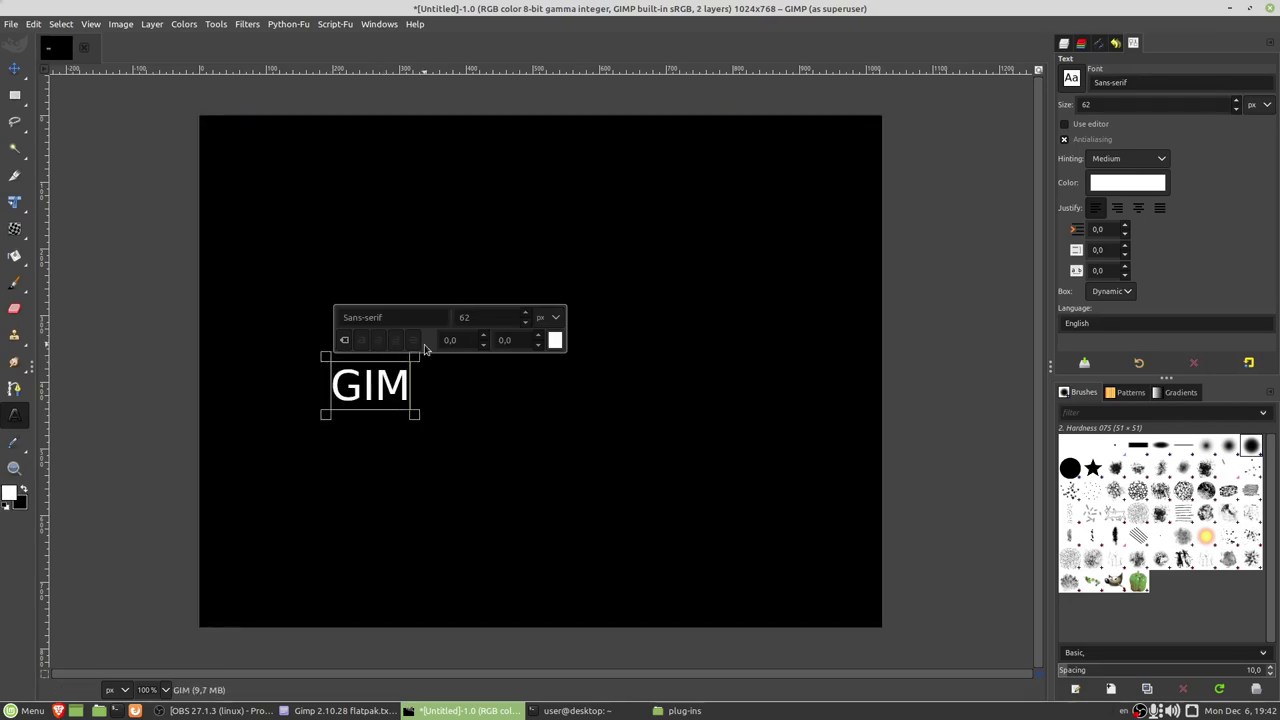
text(P)
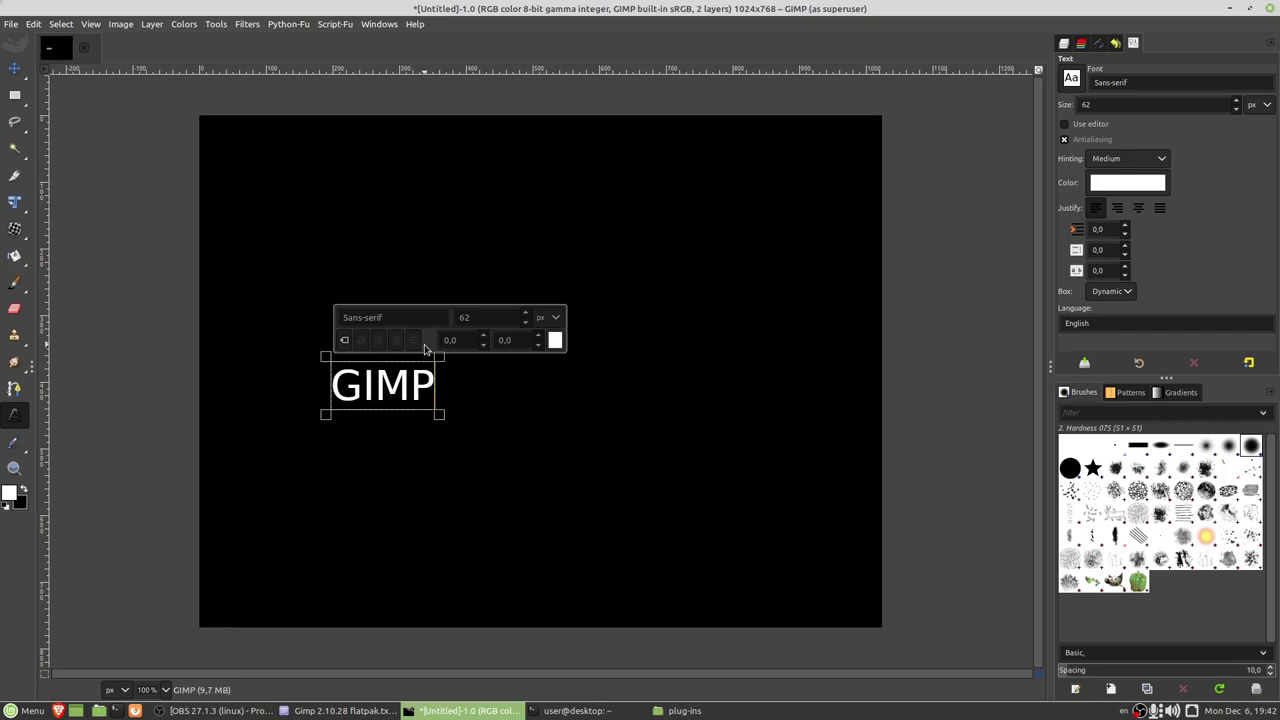
text( LUc)
key(BackSpace)
text(CE)
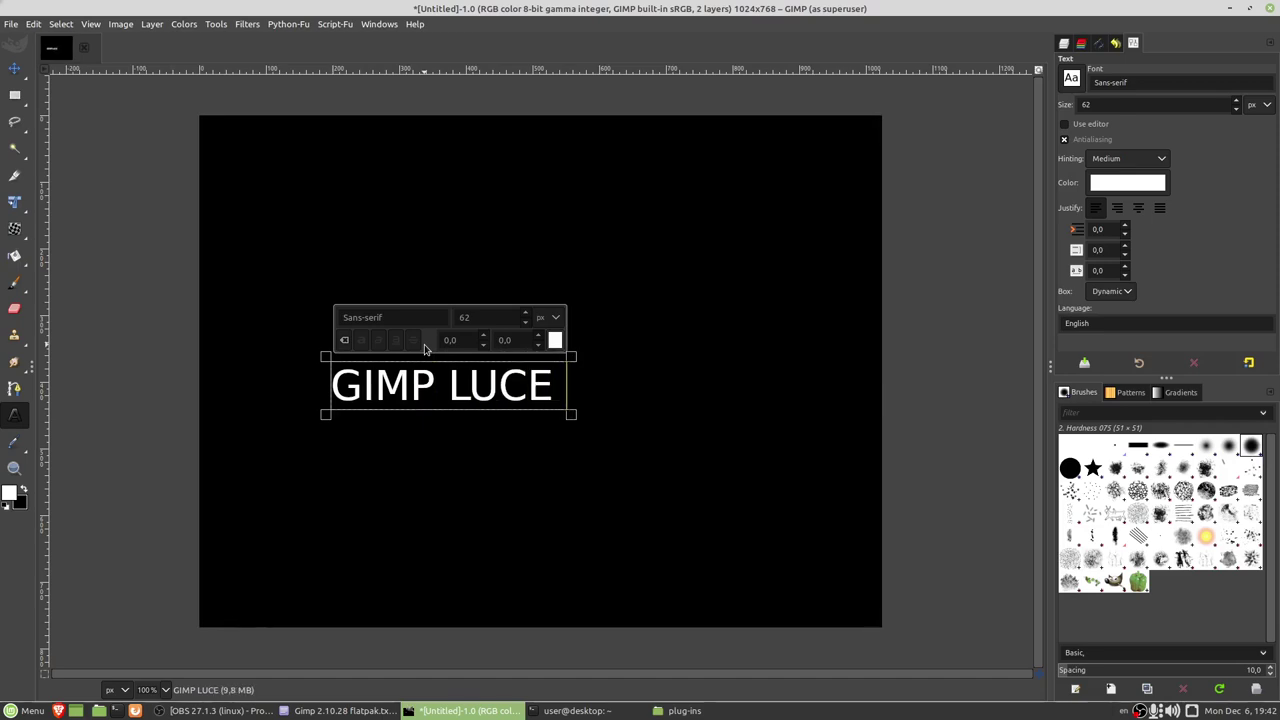
text( Plugin)
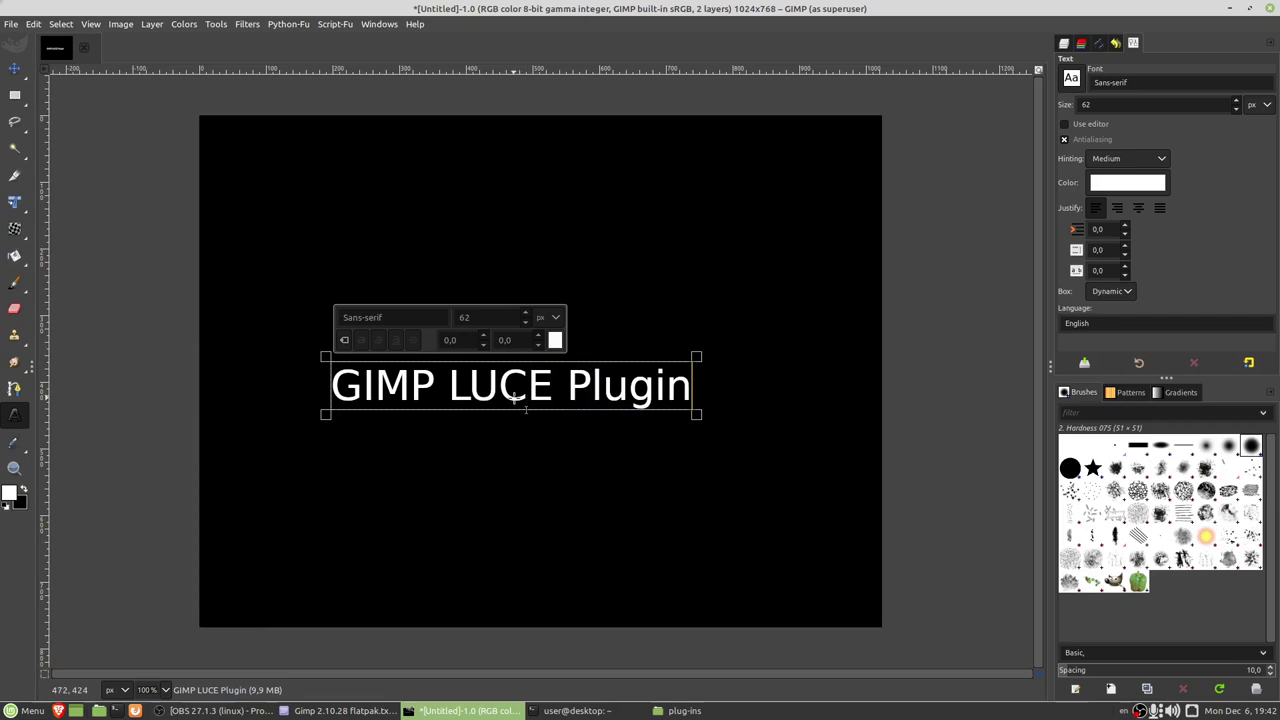
- Select all the text and set its font size to 100
click(406, 393)
key(ctrl+a)
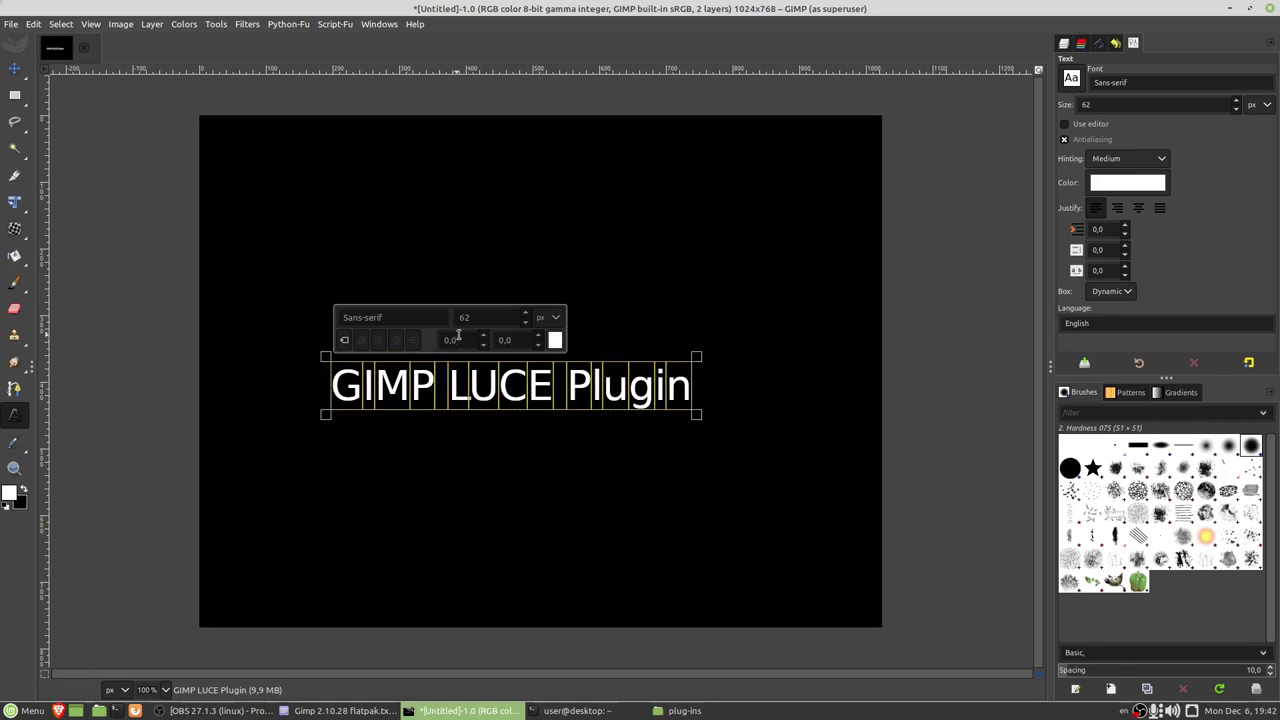
double_click(479, 319)
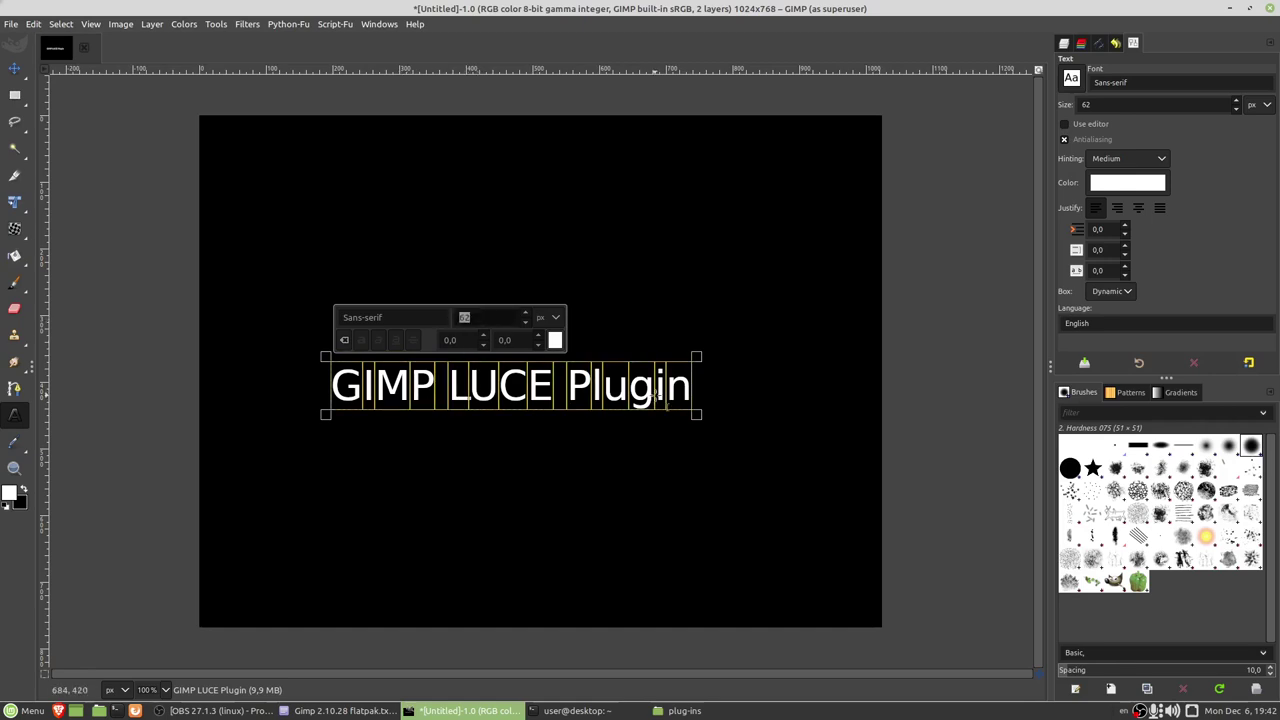
text(100)
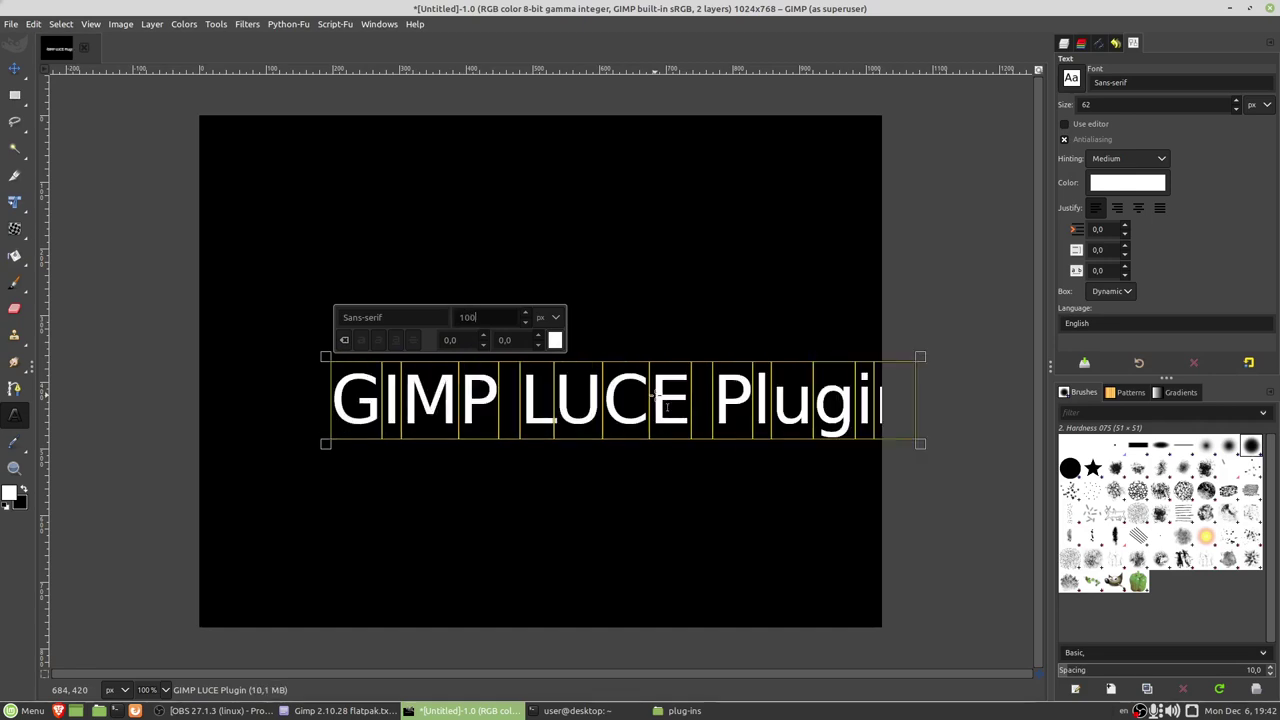
click(13, 70)
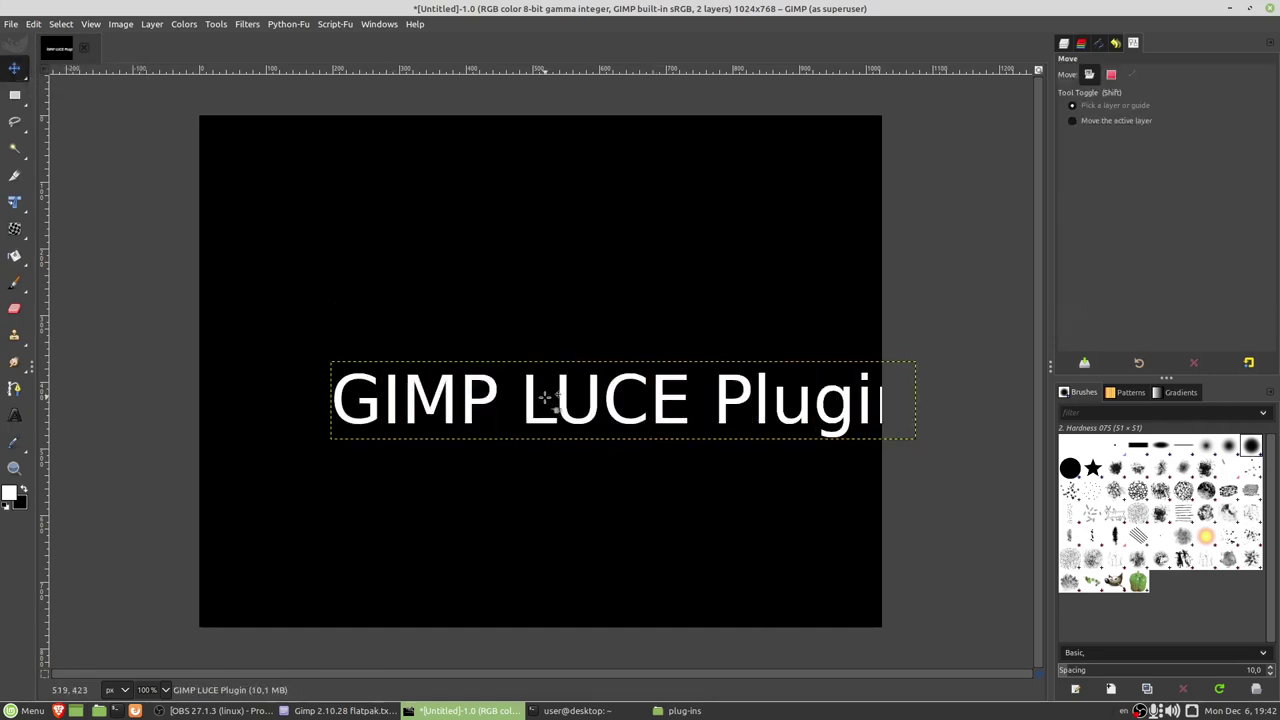
drag(537, 398, 452, 358)
key(ctrl+l)
right_click(1166, 133)
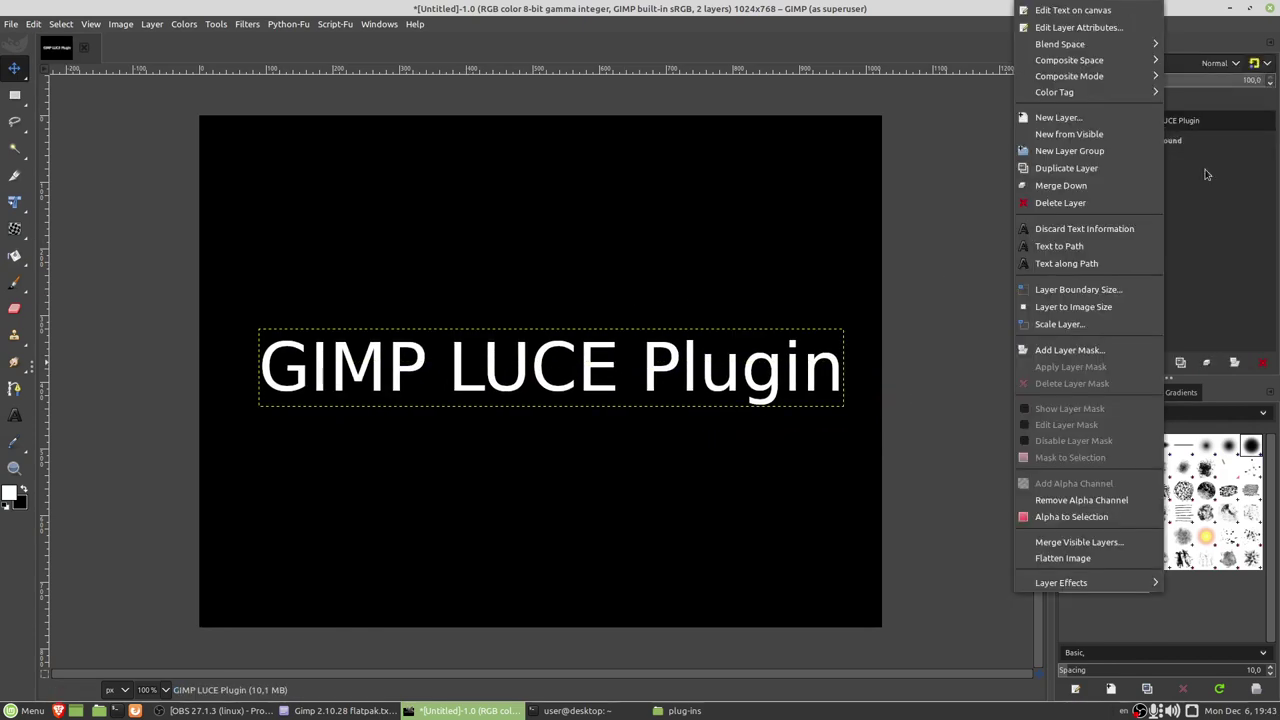
click(1206, 175)
click(1180, 362)
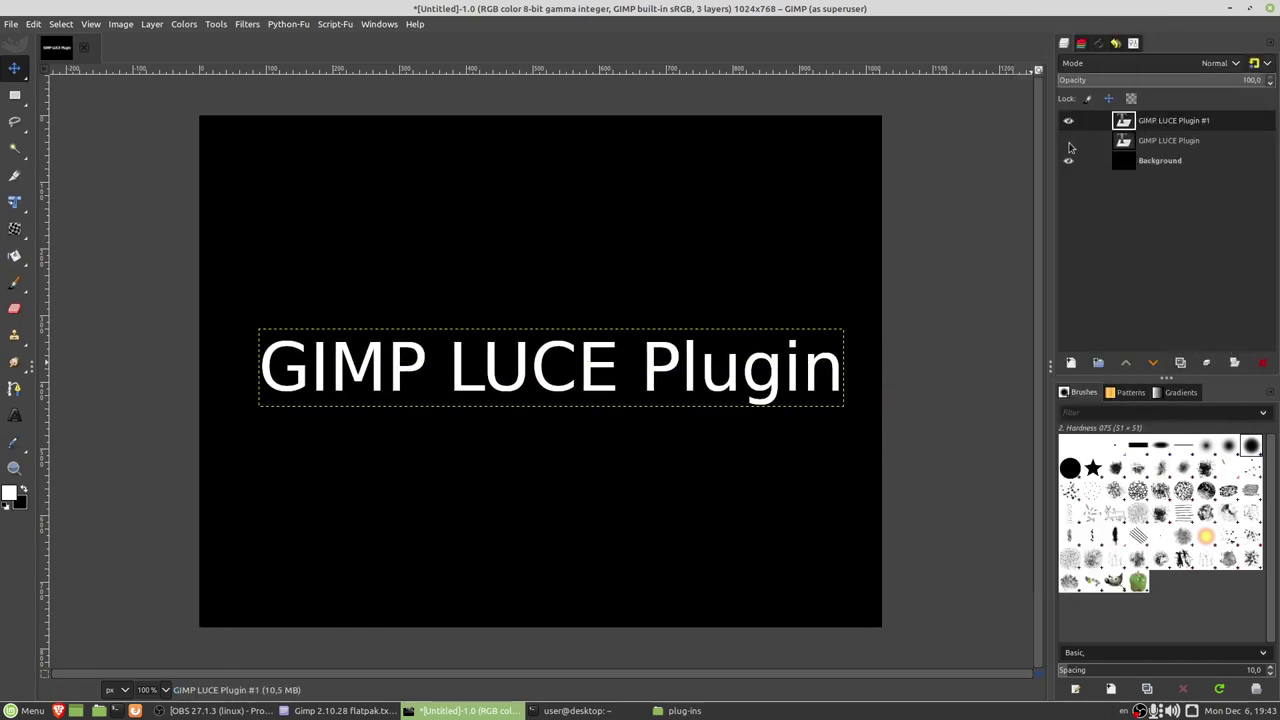
right_click(1131, 122)
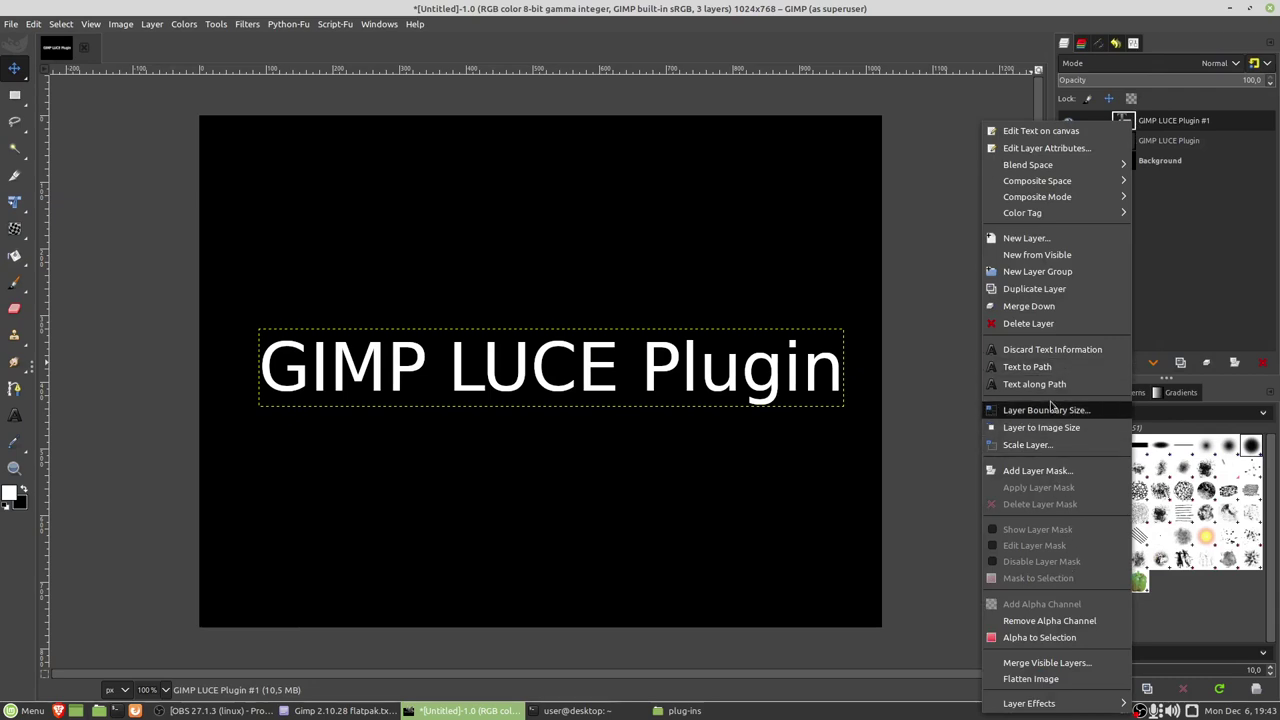
click(1052, 427)
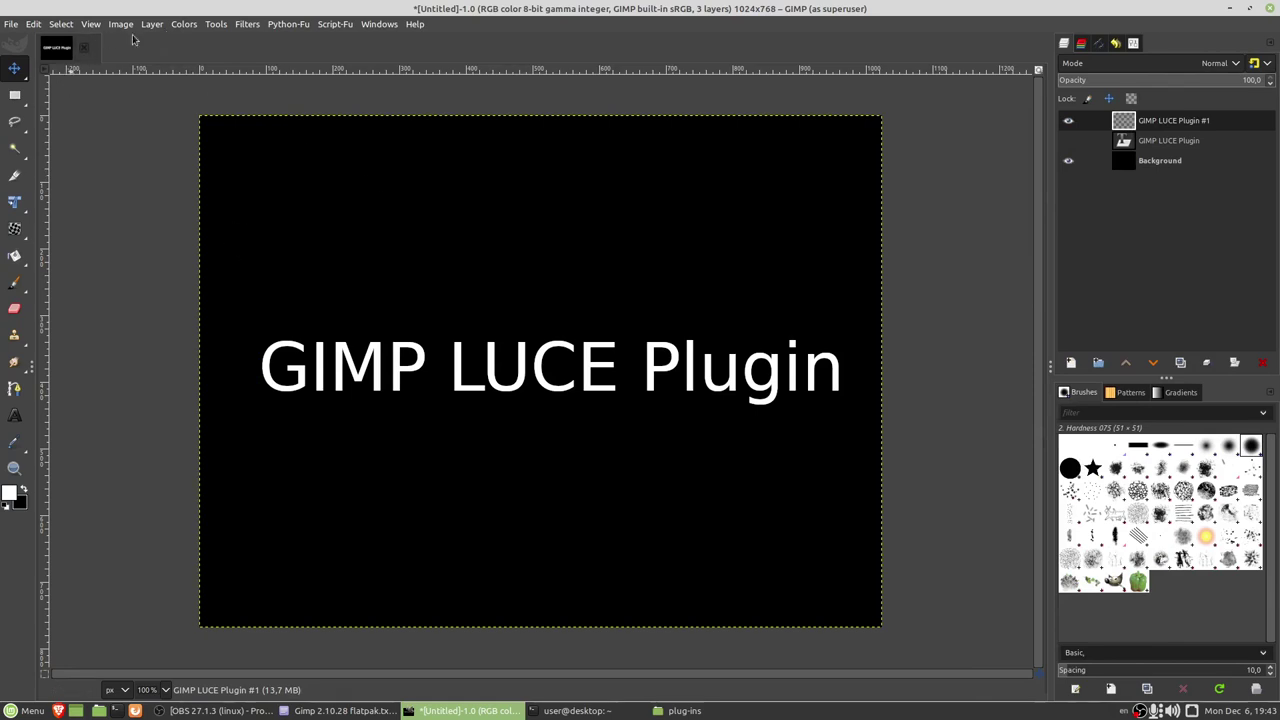
click(240, 25)
mouse_move(266, 230)
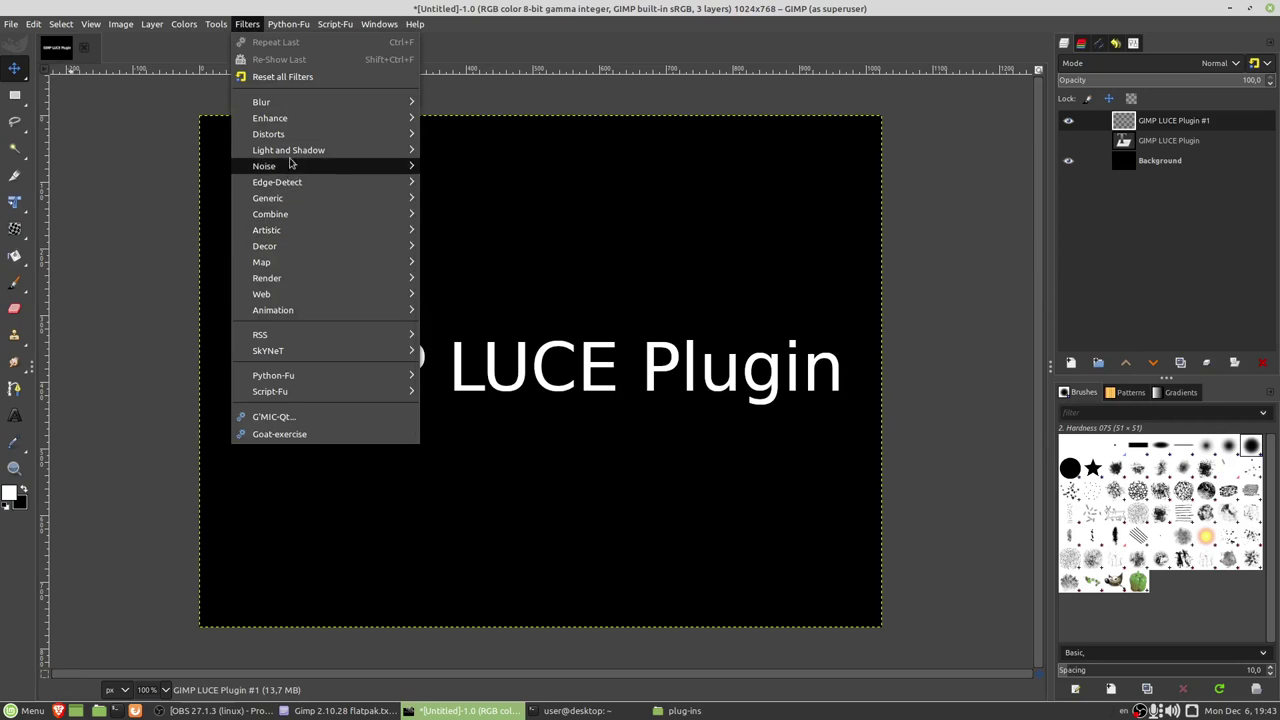
mouse_move(288, 150)
click(467, 237)
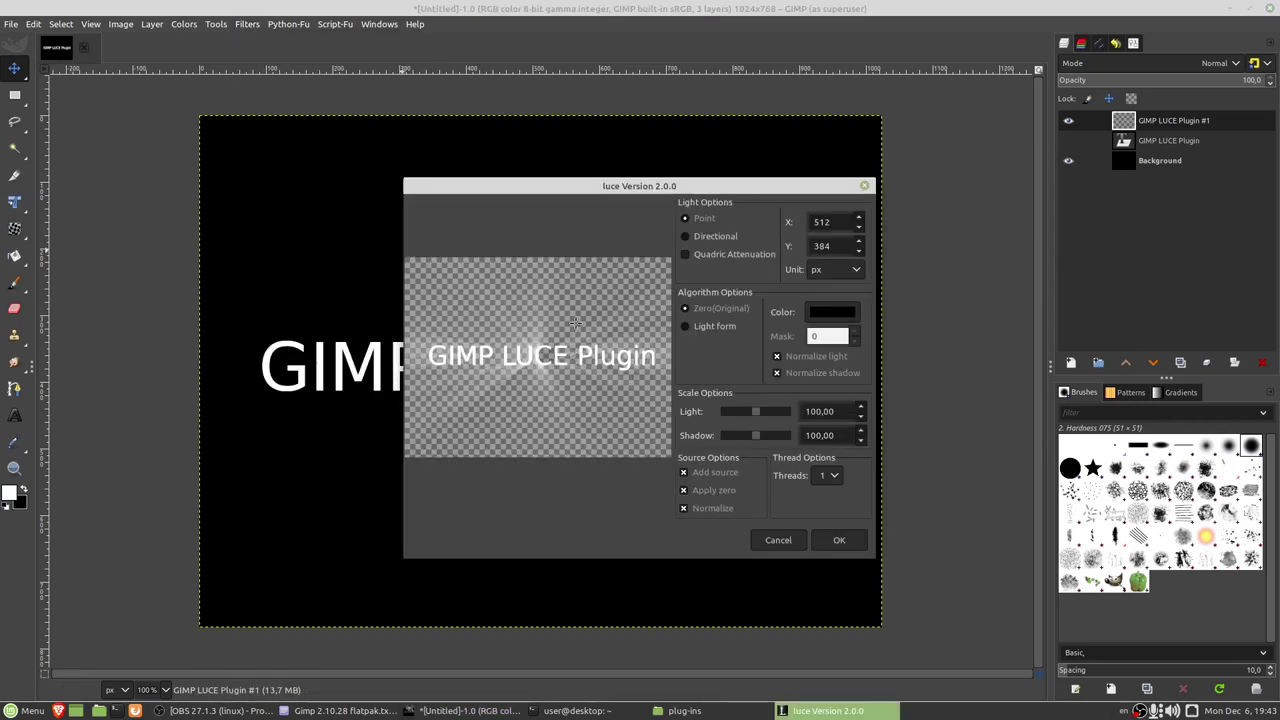
click(710, 237)
click(705, 219)
click(511, 357)
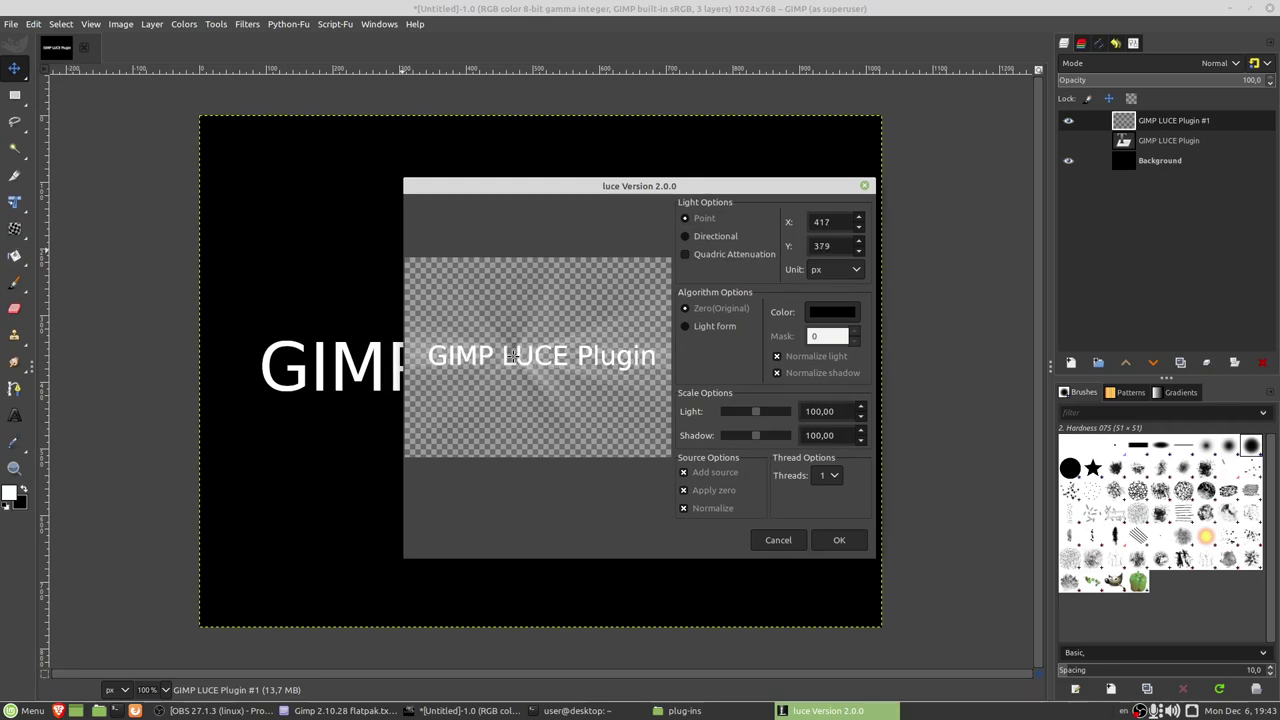
mouse_move(481, 359)
mouse_down()
mouse_move(450, 350)
mouse_move(520, 366)
mouse_move(610, 350)
mouse_move(505, 355)
mouse_up()
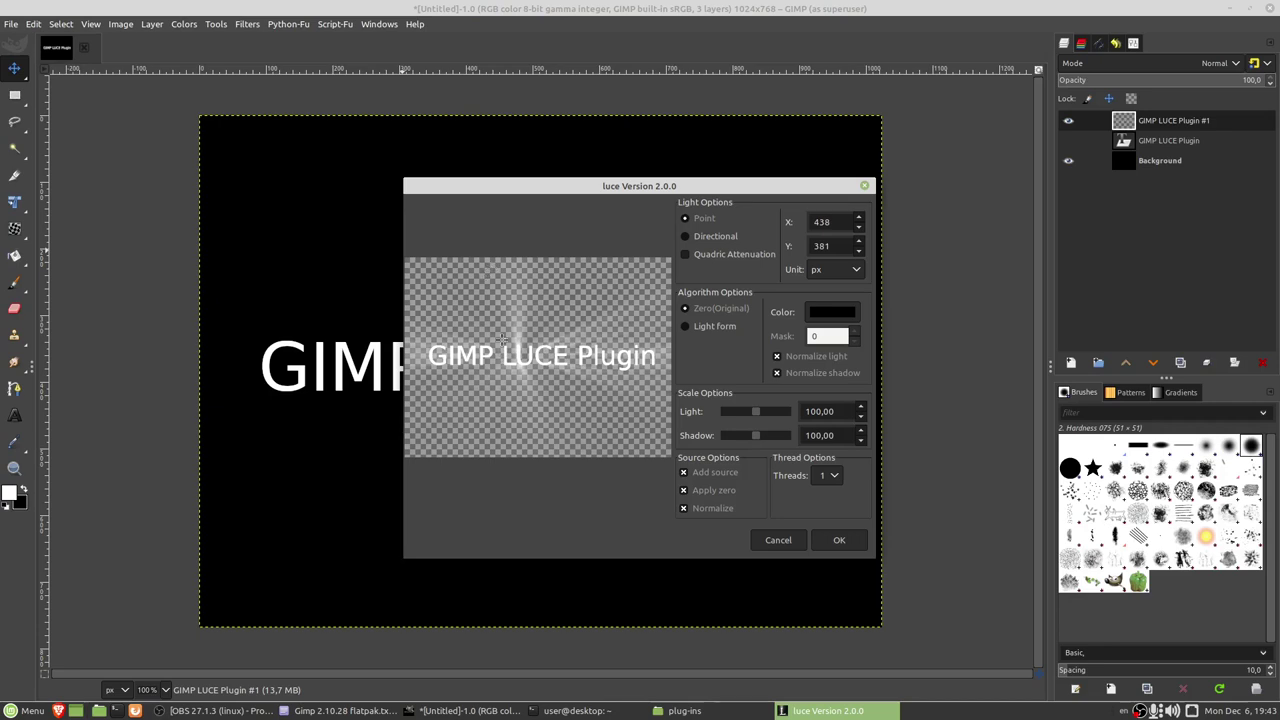
drag(505, 348, 494, 346)
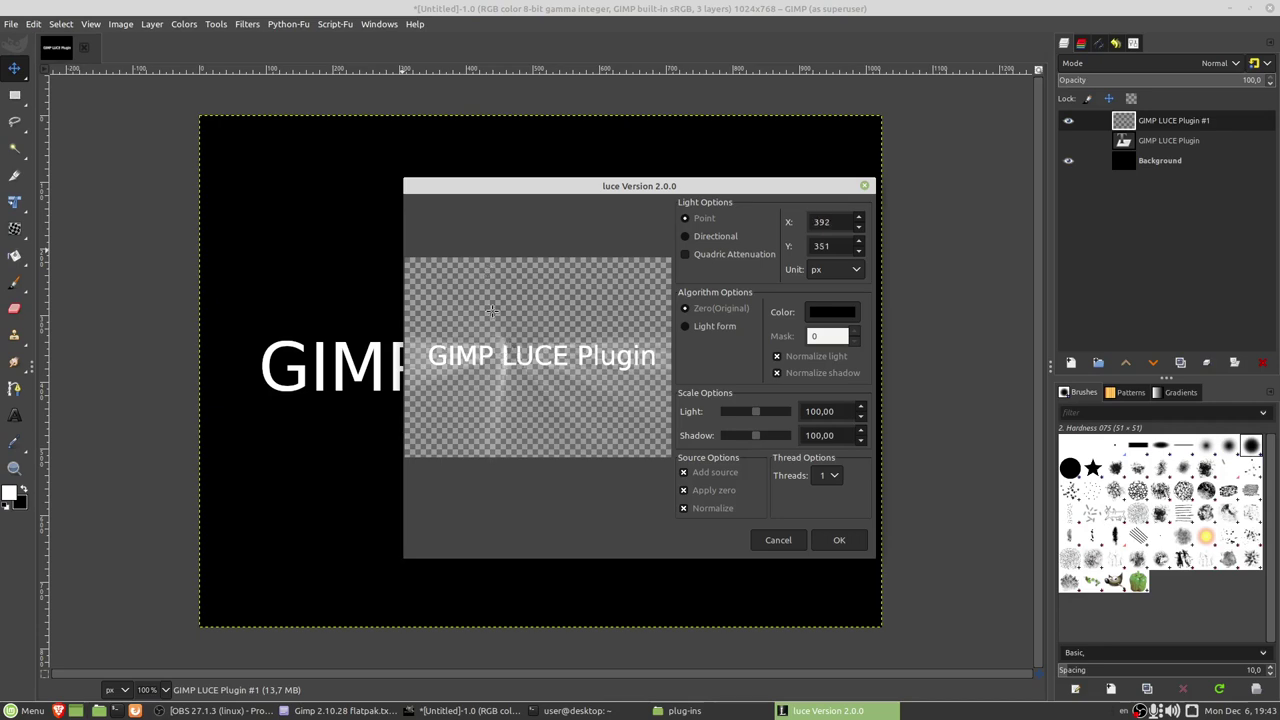
click(577, 361)
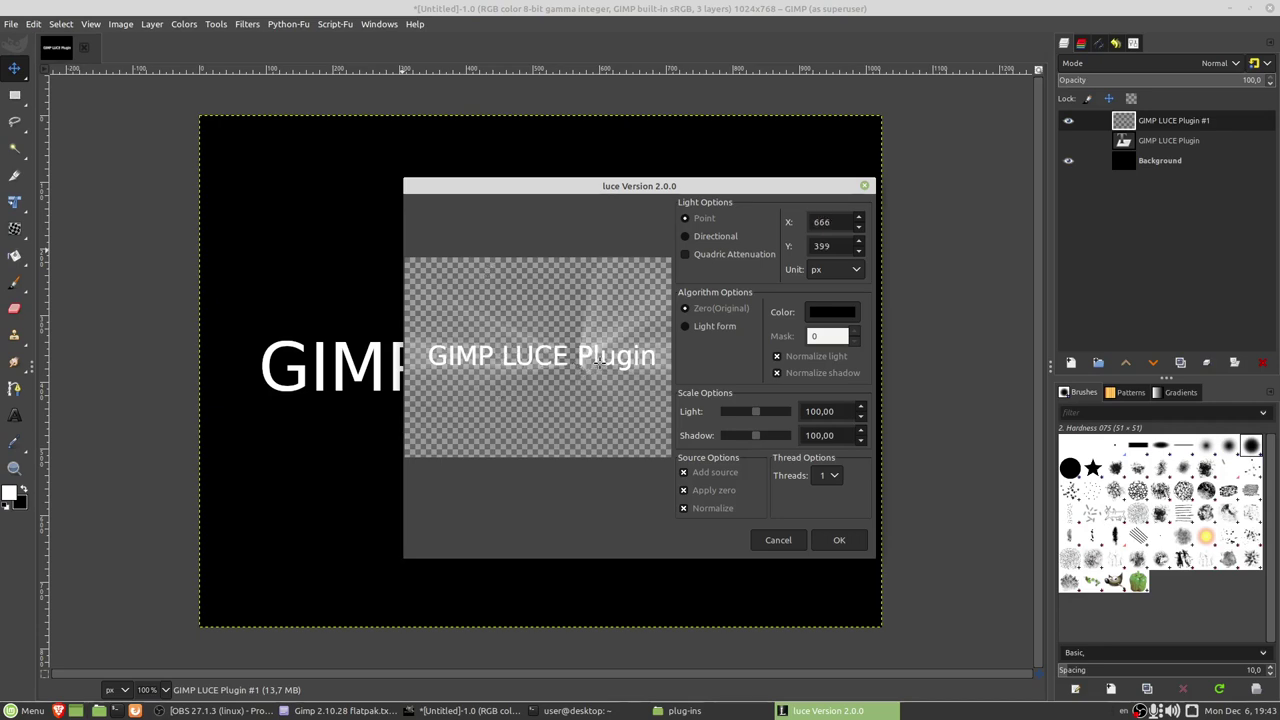
click(598, 372)
click(552, 360)
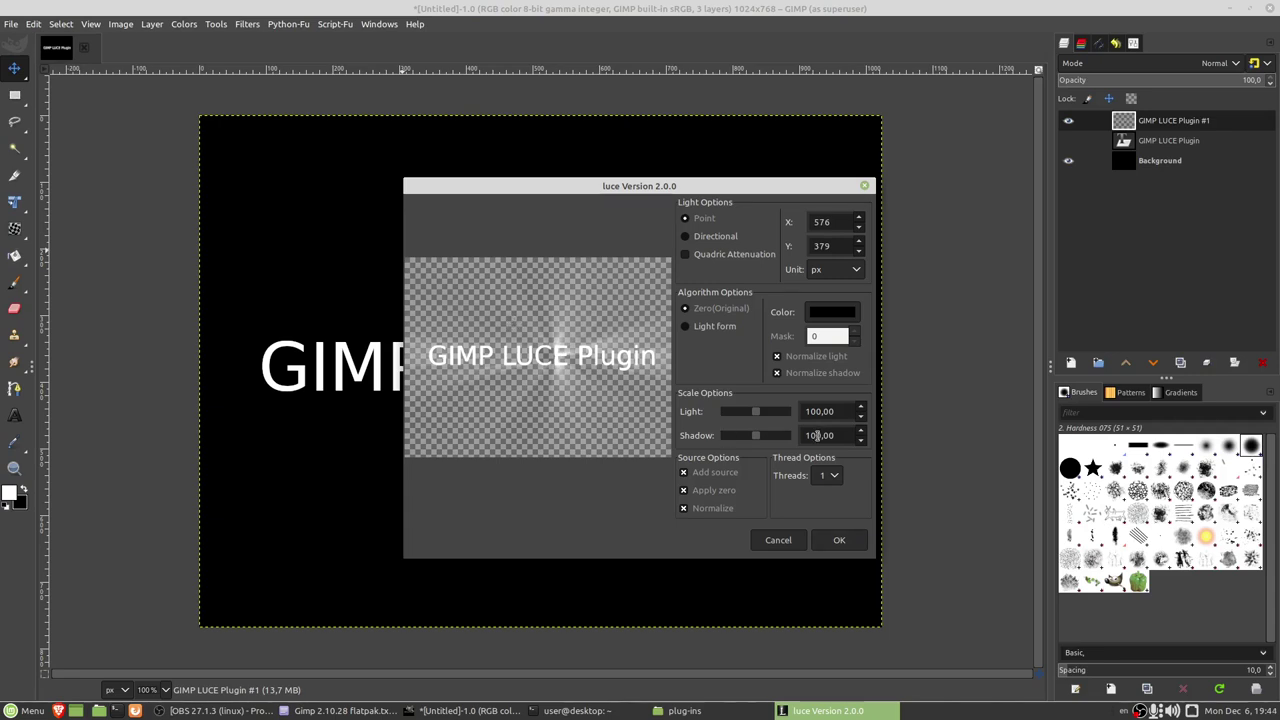
click(841, 541)
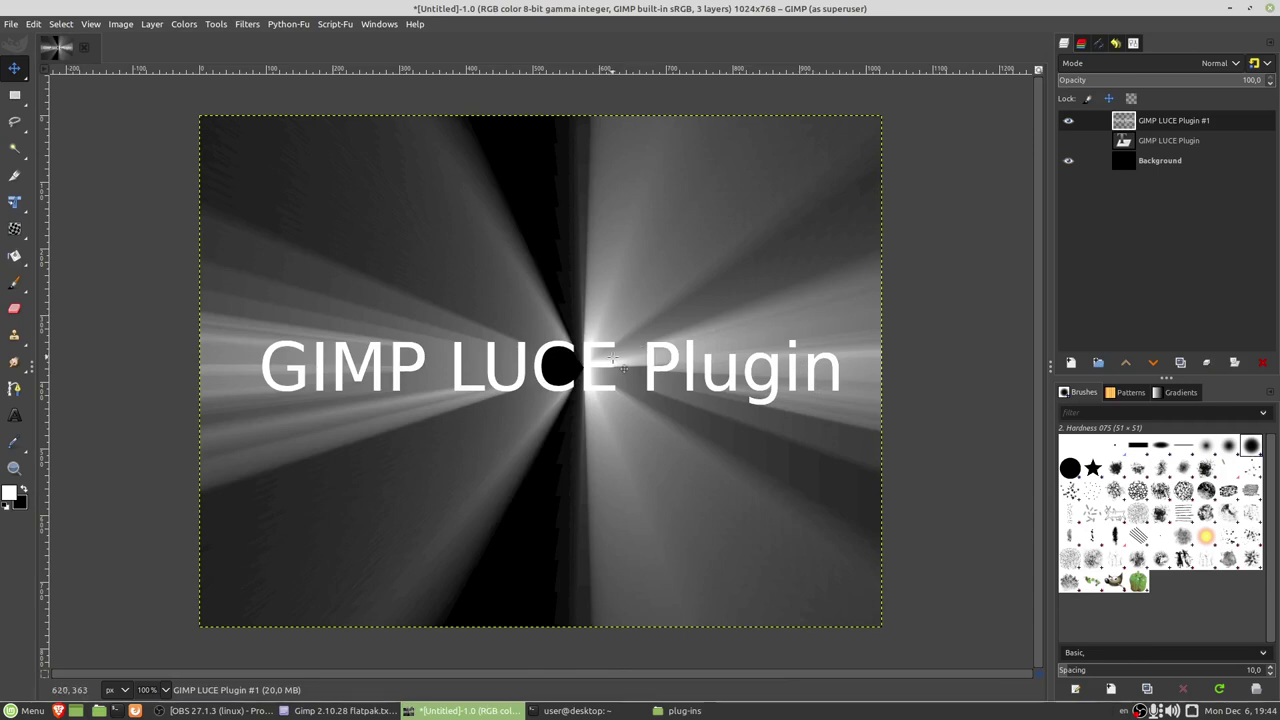
key(2)
key(plus)
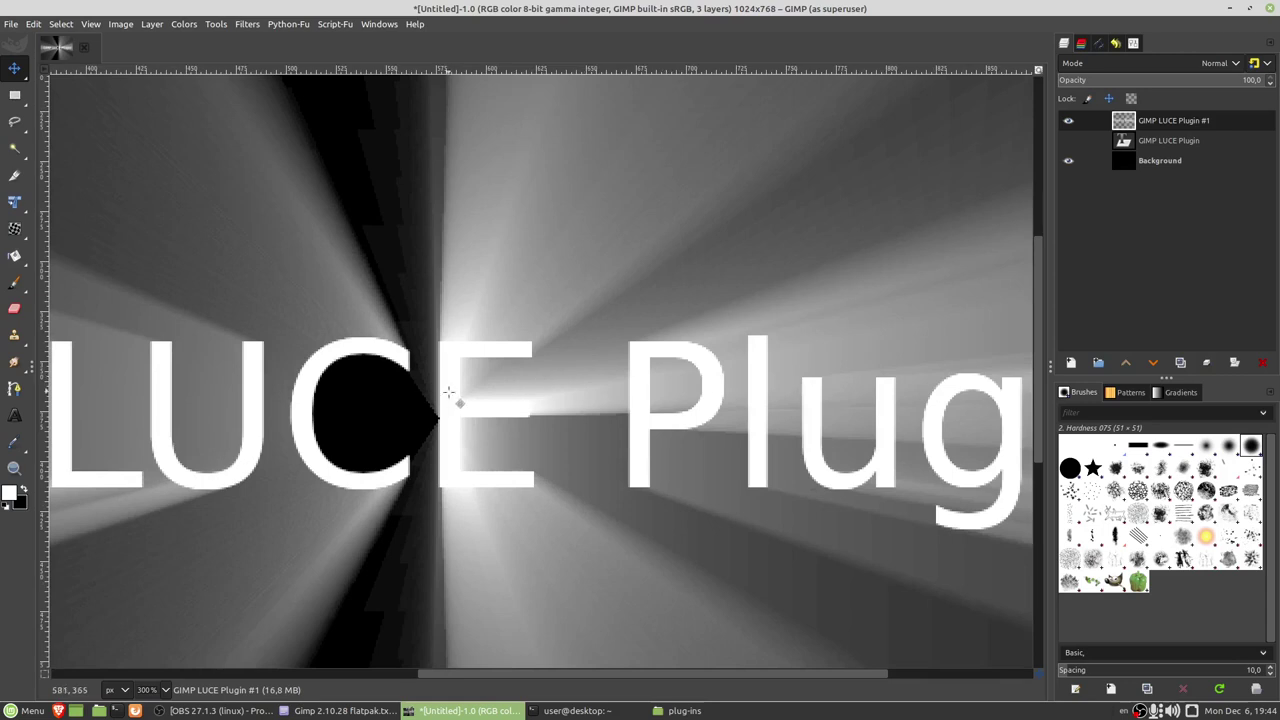
key(plus)
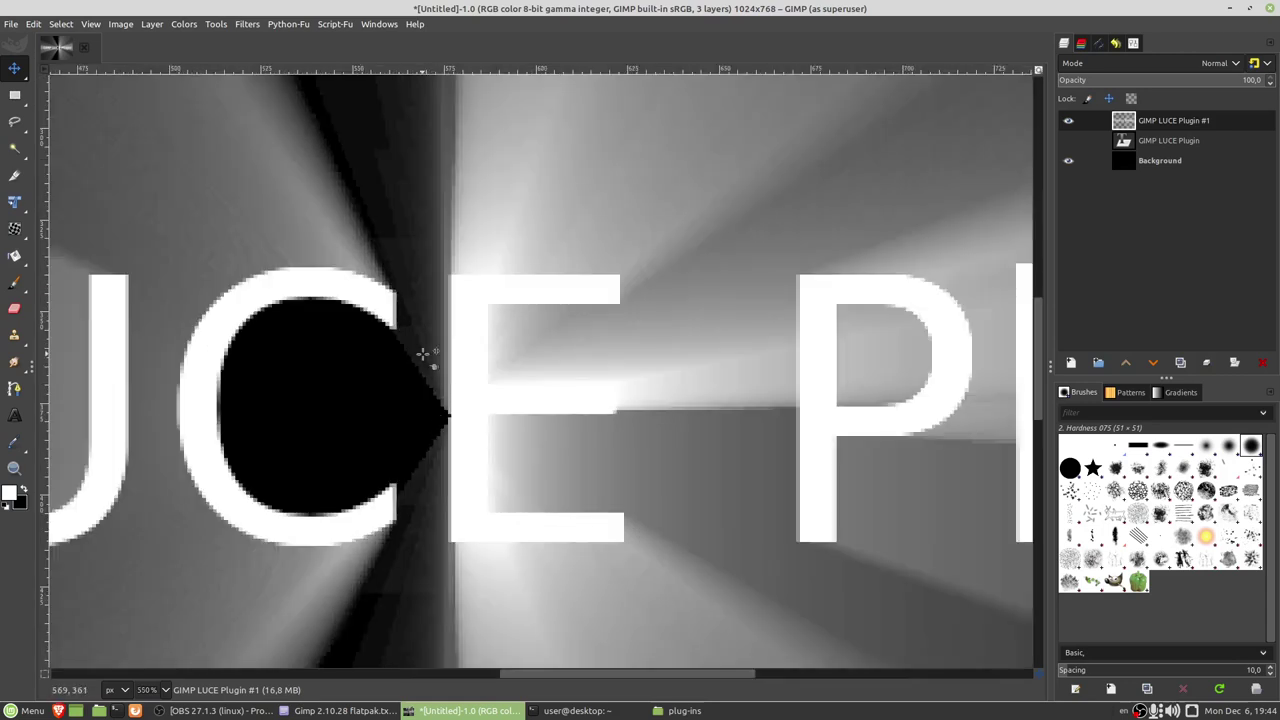
key(plus)
key(minus)
key(minus)
key(minus)
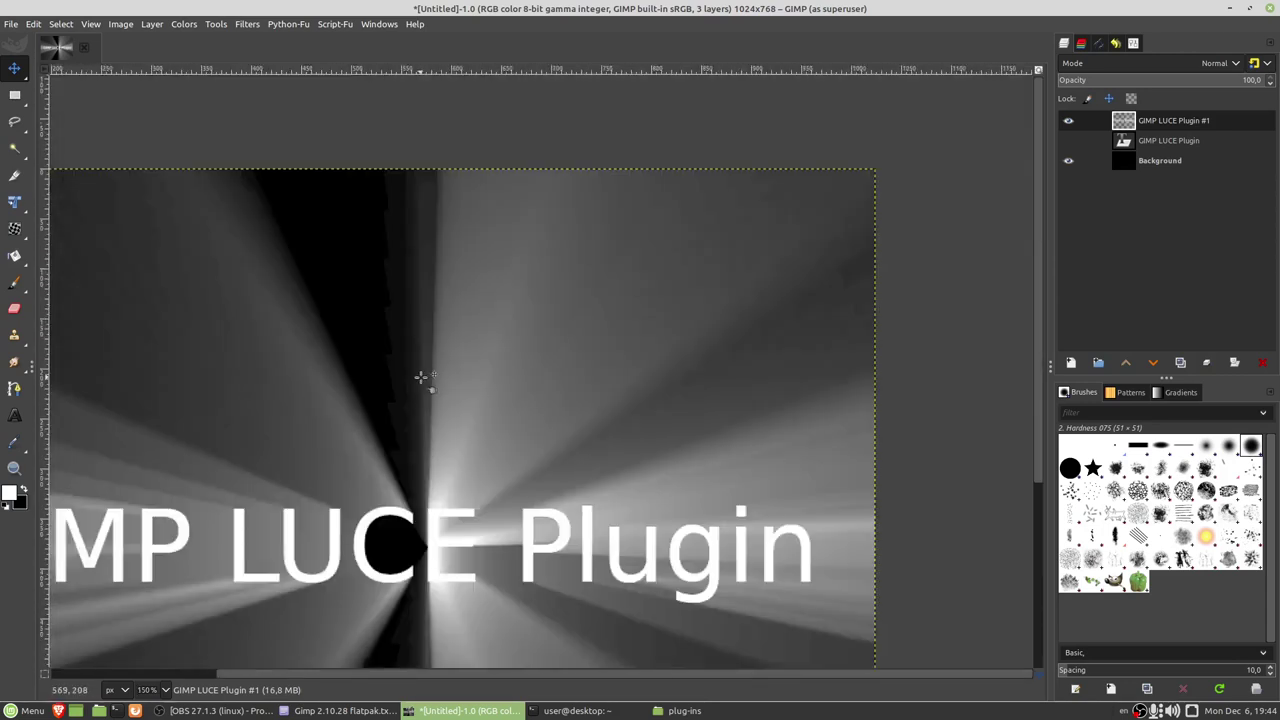
scroll(423, 374, down, 5)
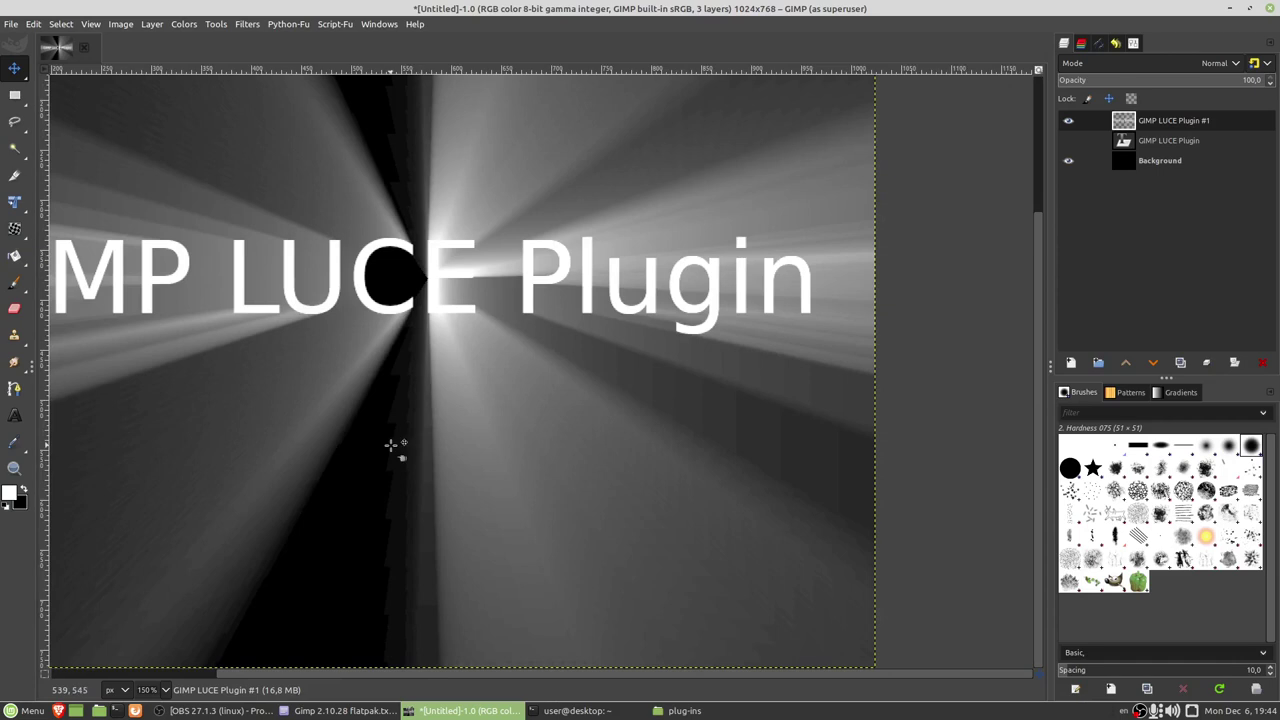
key(minus)
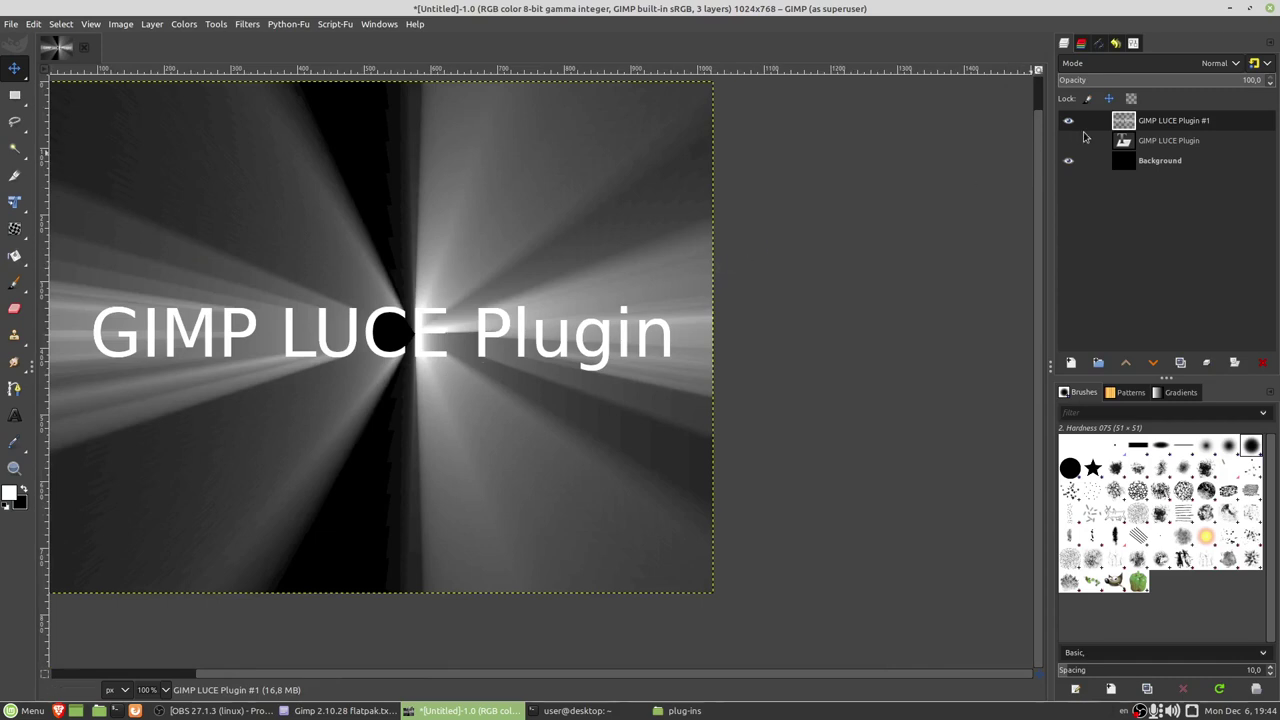
key(ctrl+z)
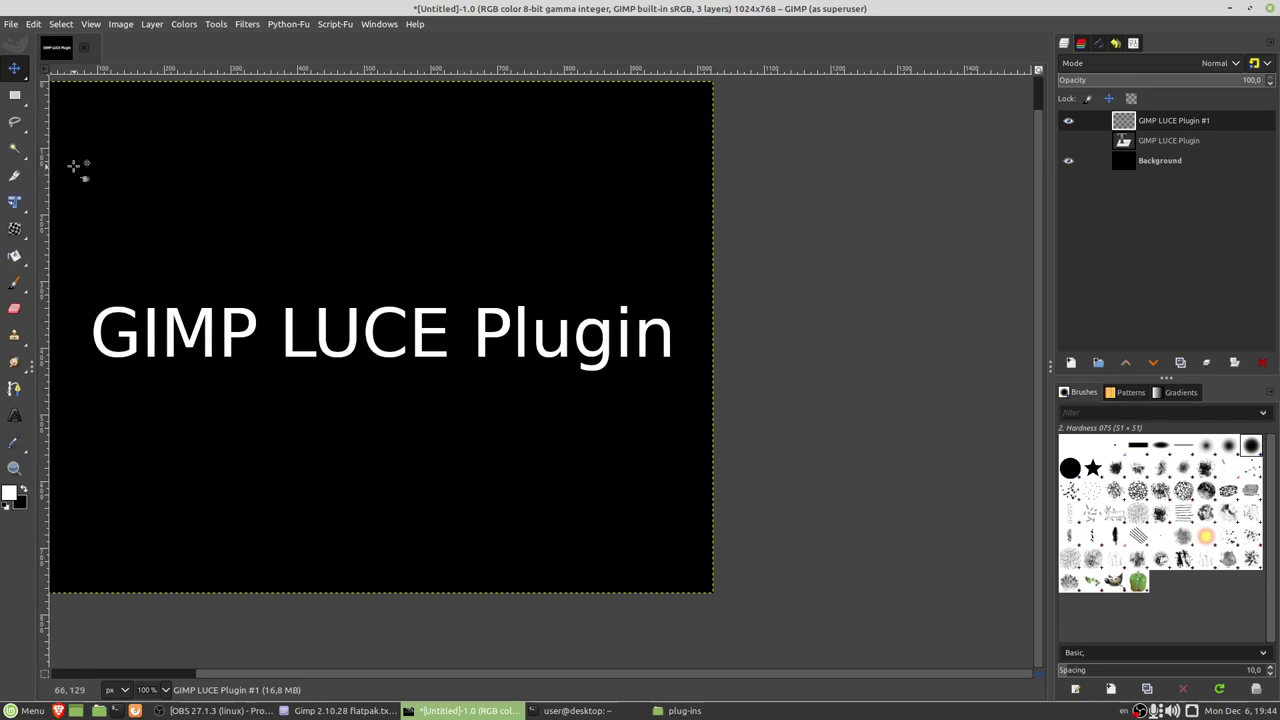
click(350, 333)
click(240, 27)
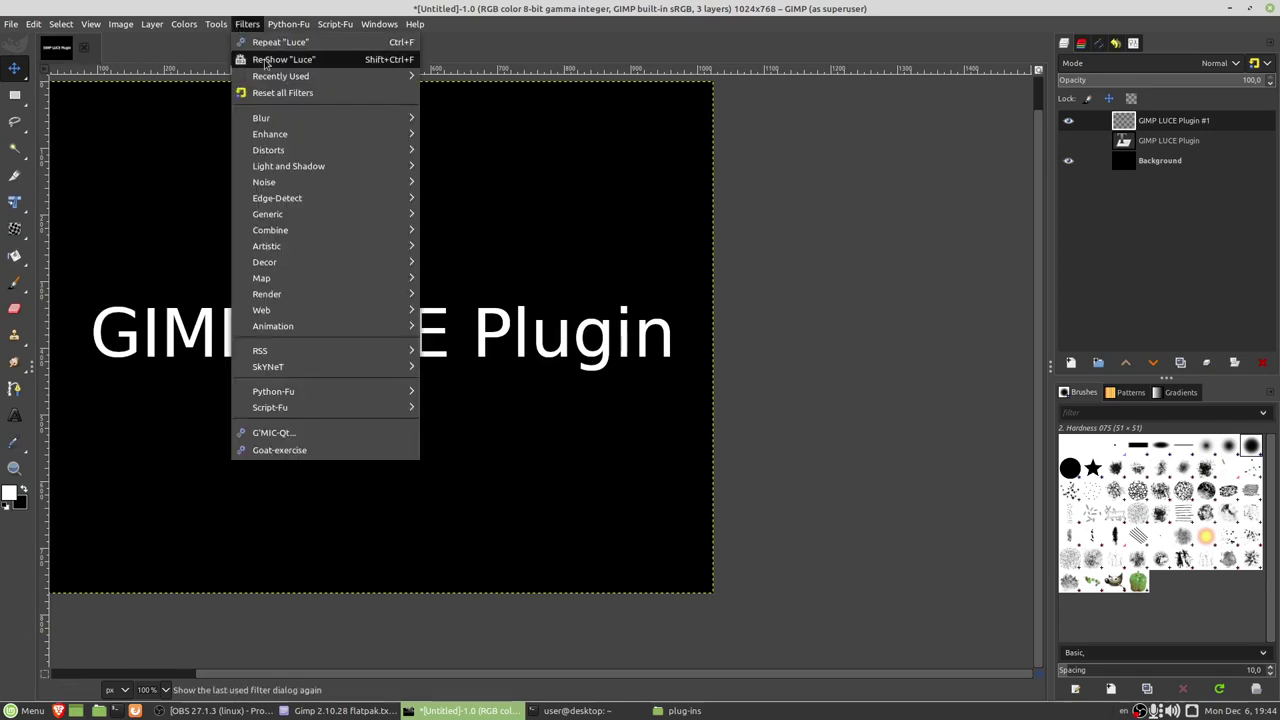
click(266, 60)
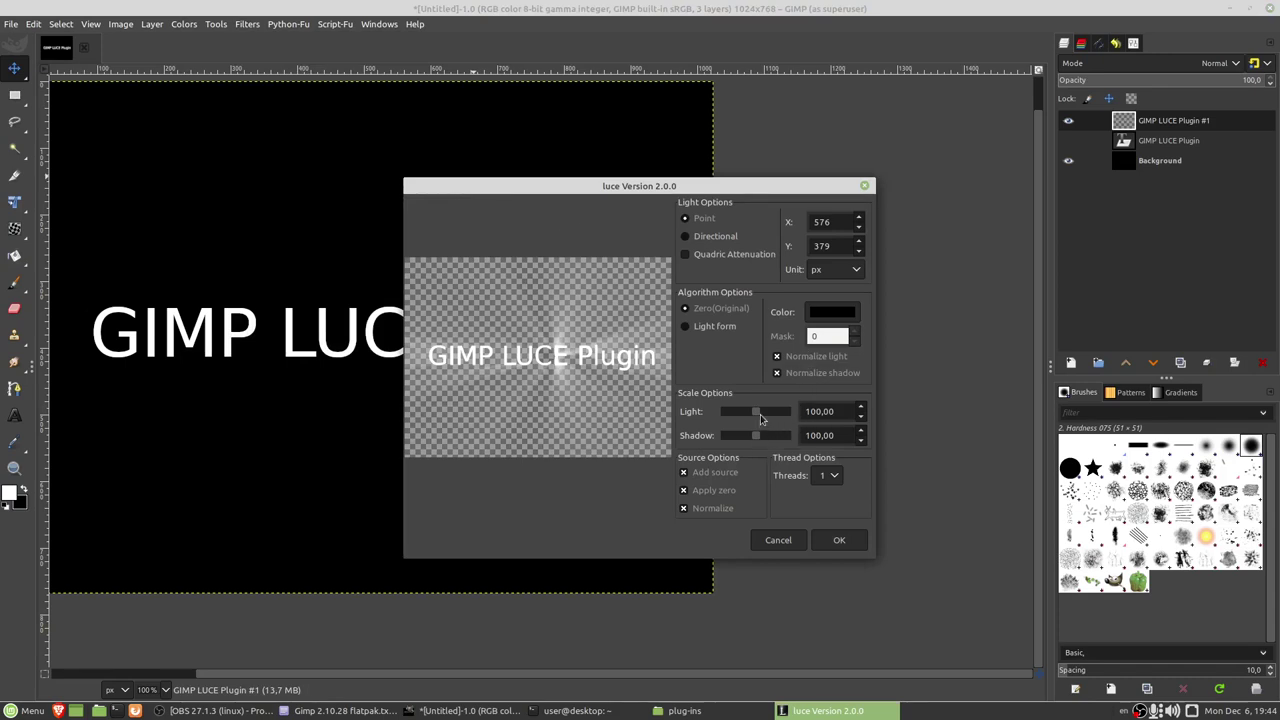
drag(758, 412, 752, 414)
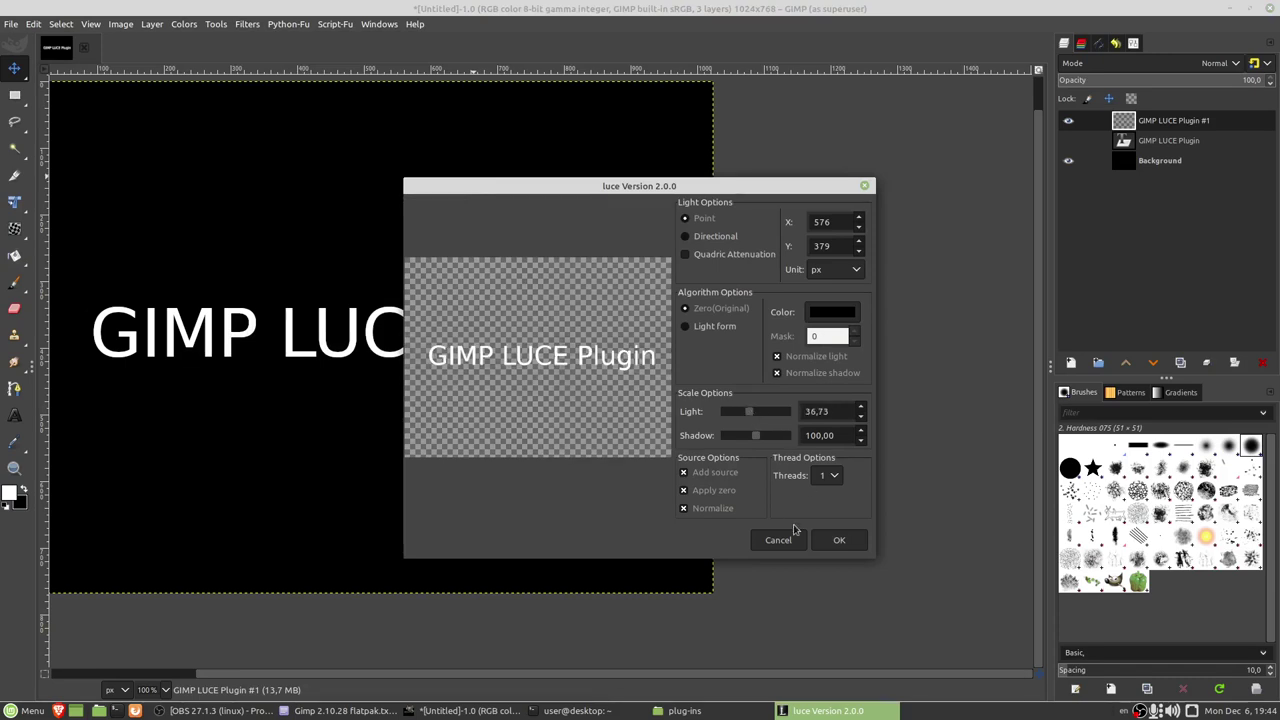
click(851, 545)
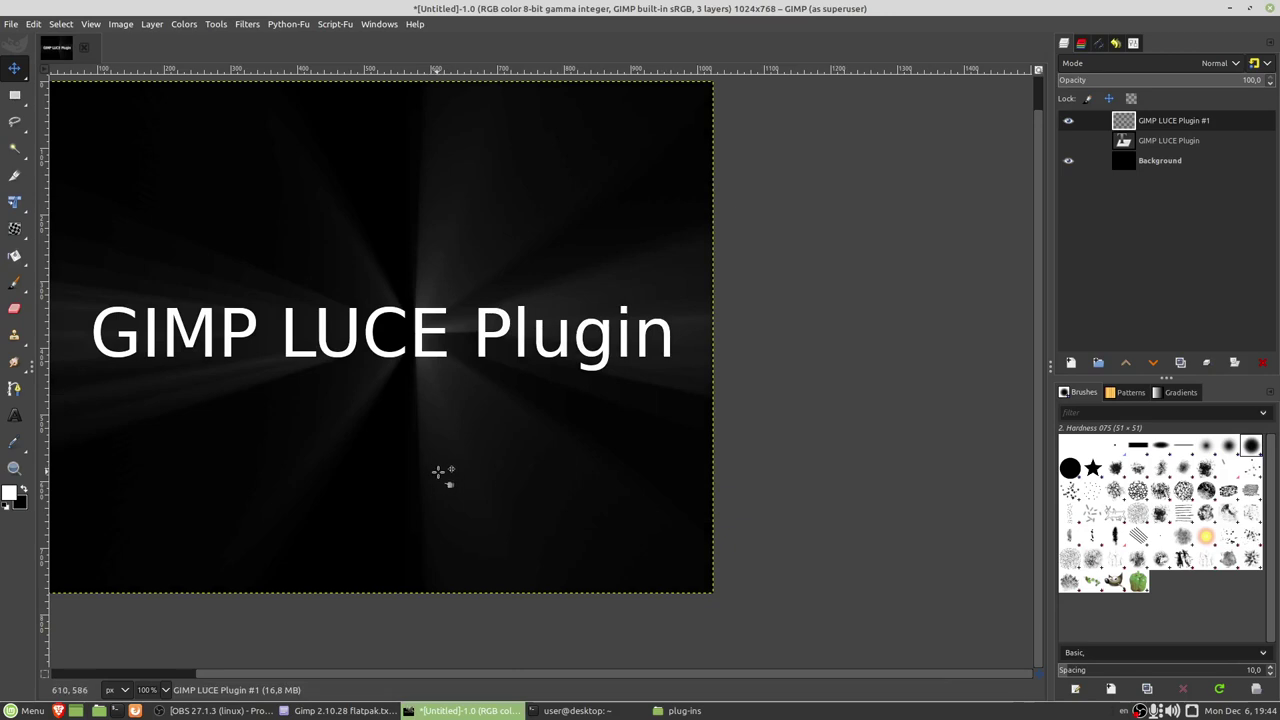
scroll(449, 490, up, 2)
scroll(478, 350, down, 2)
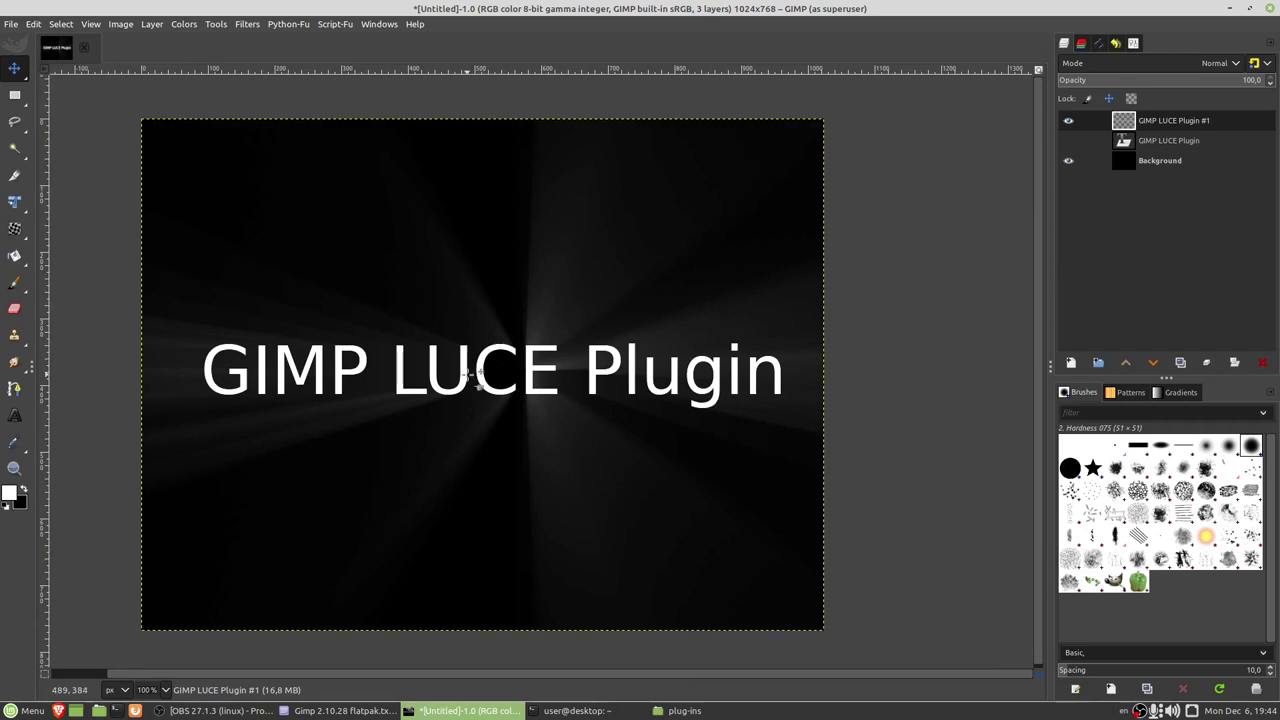
key(ctrl+z)
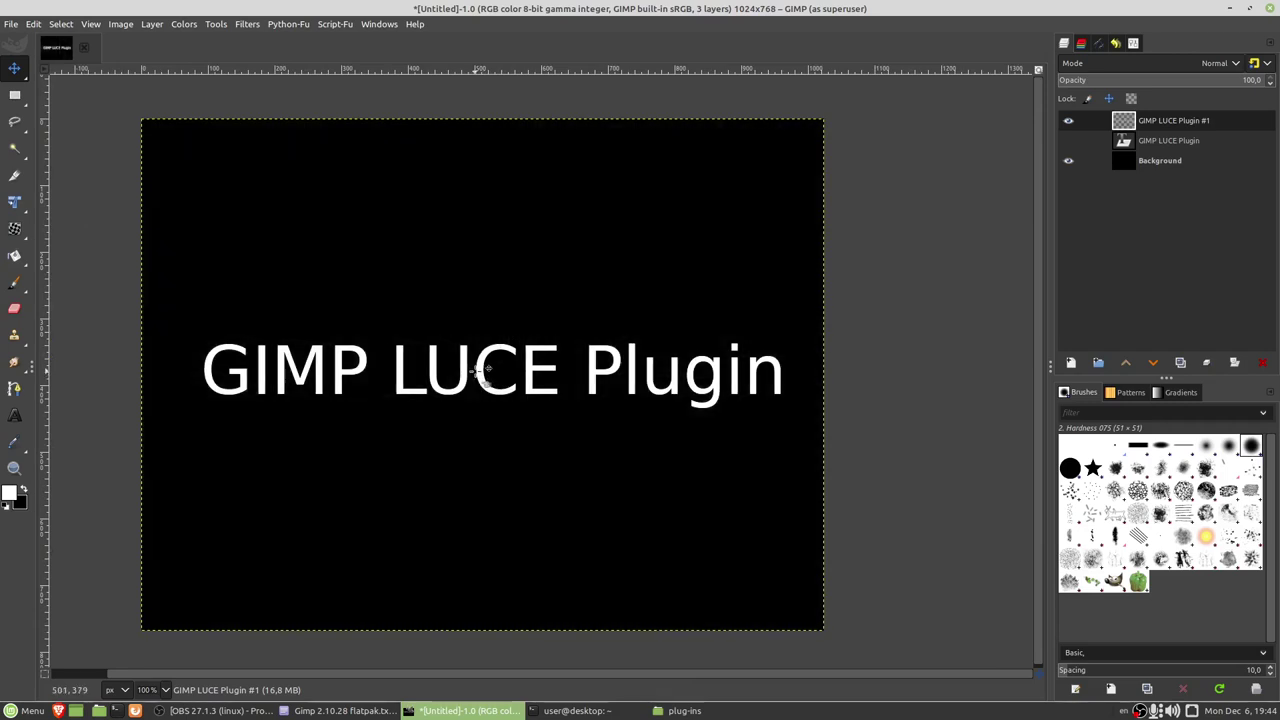
- Reapply the Luce filter to the text layer with light strength 100
click(247, 24)
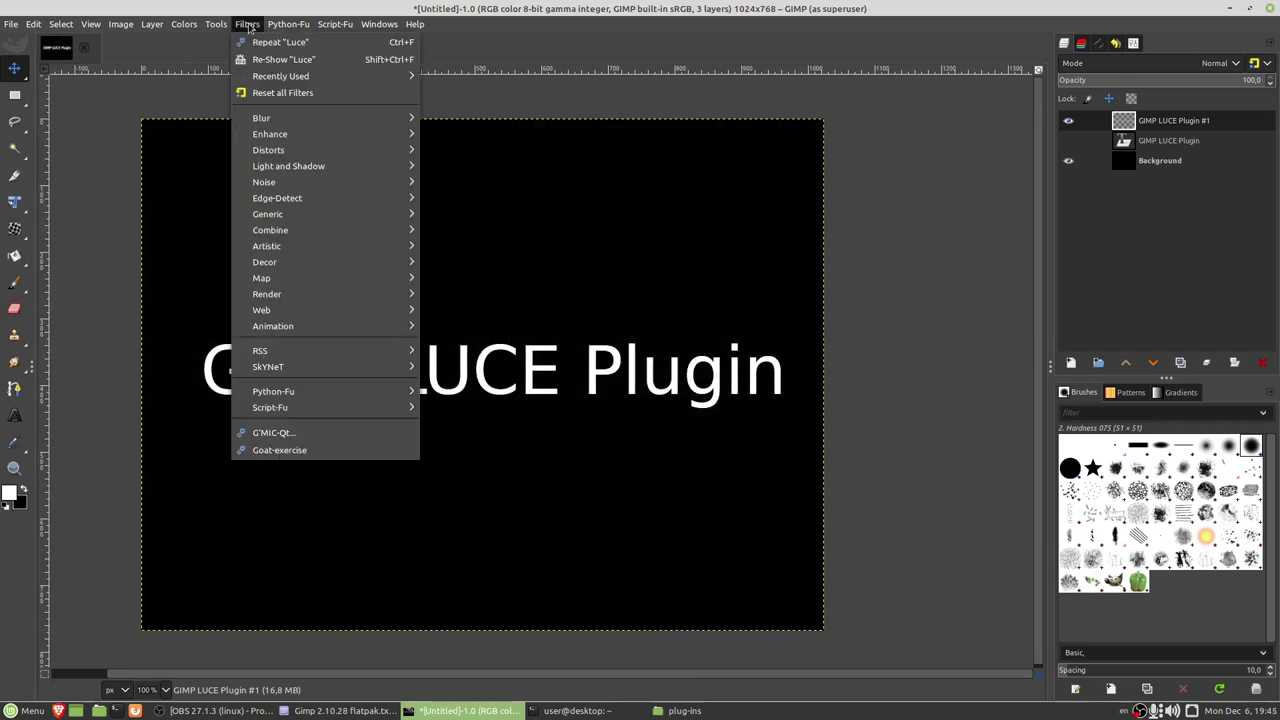
click(285, 63)
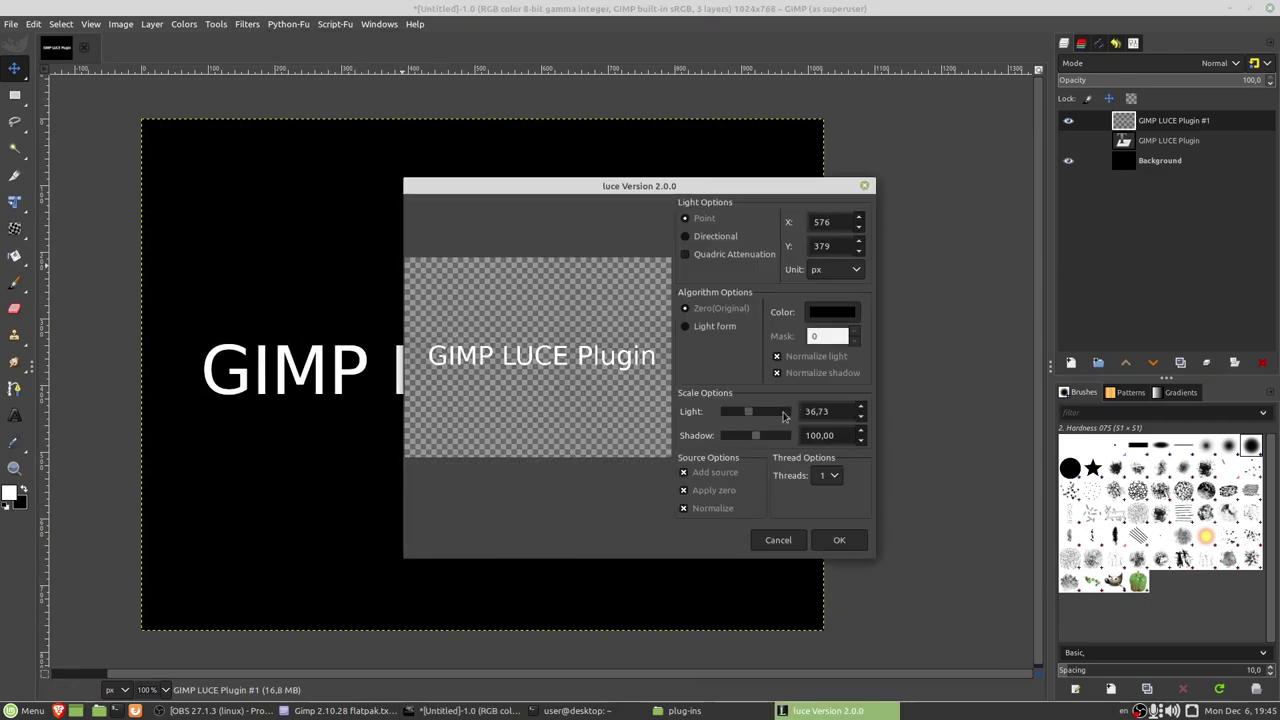
drag(749, 412, 759, 411)
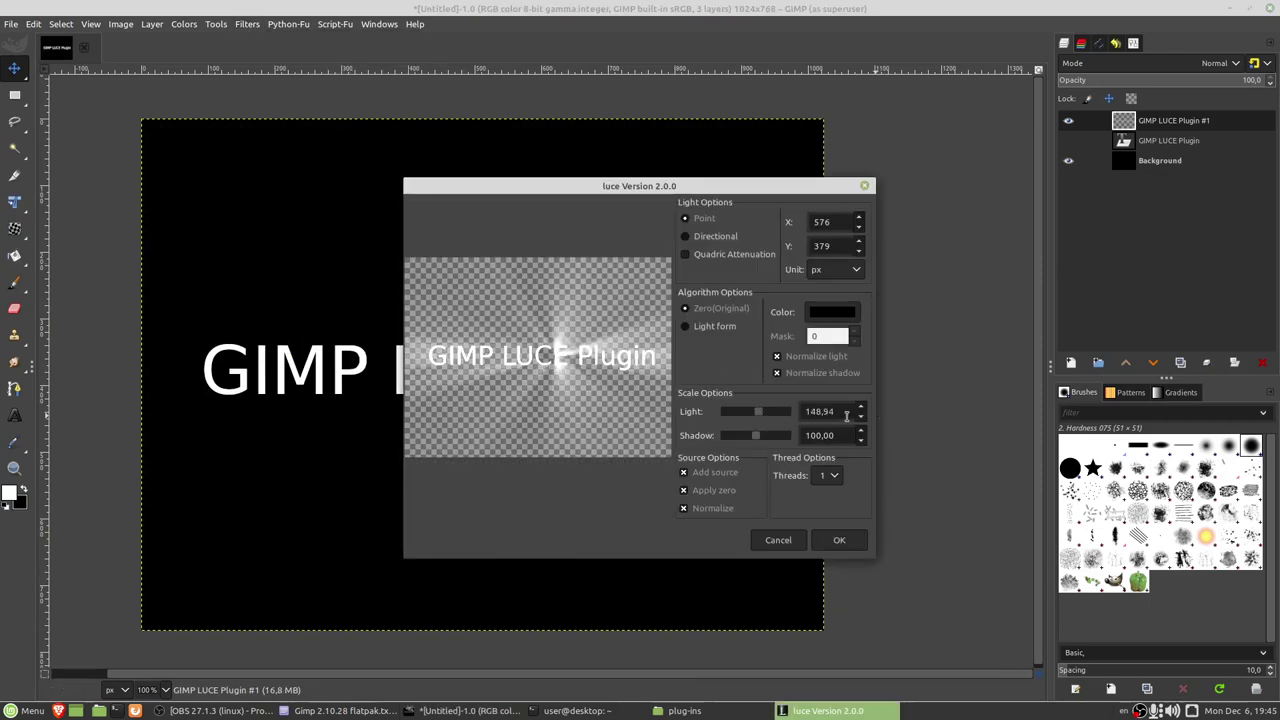
text(100)
key(Tab)
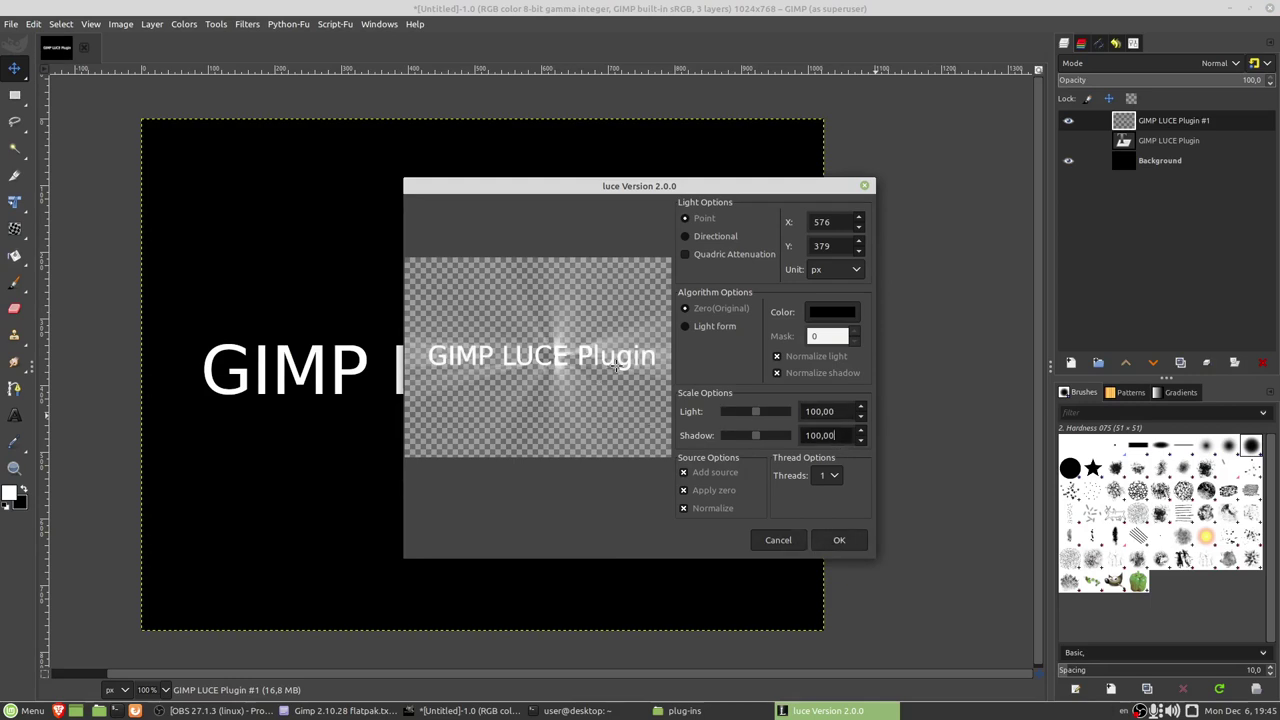
click(835, 536)
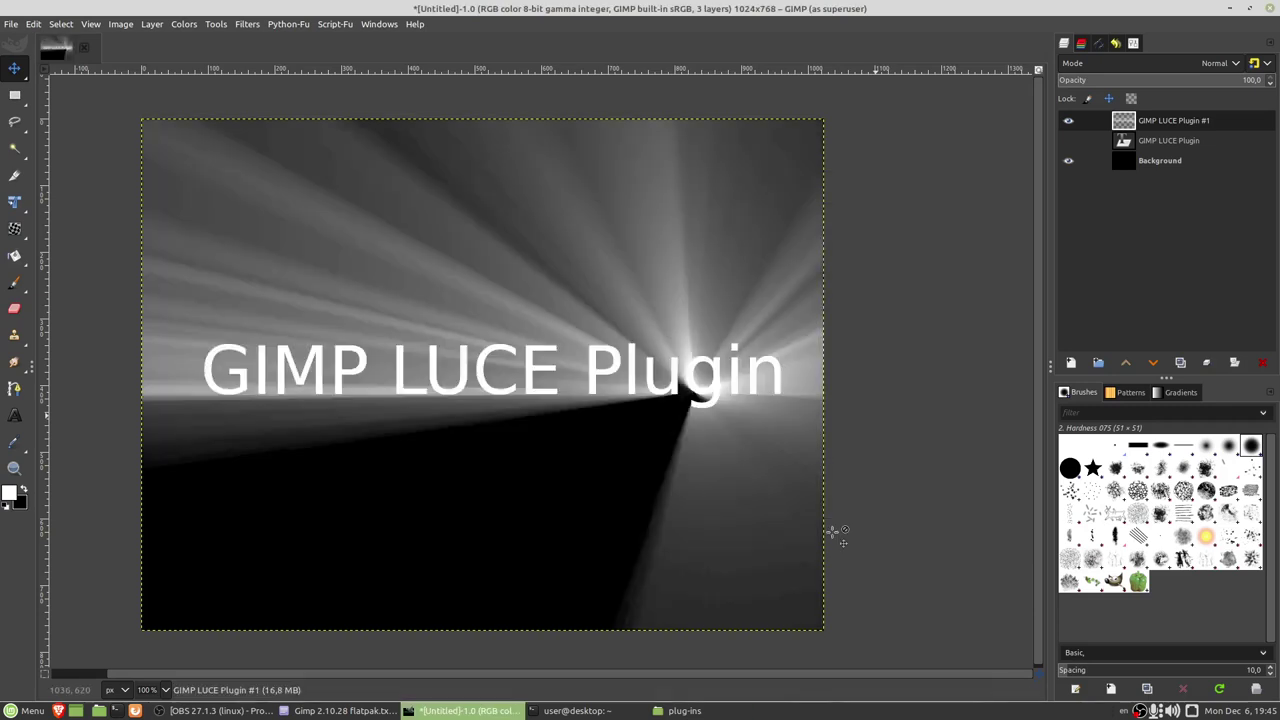
- Zoom in to inspect the rays, then undo the Luce effect
key(2)
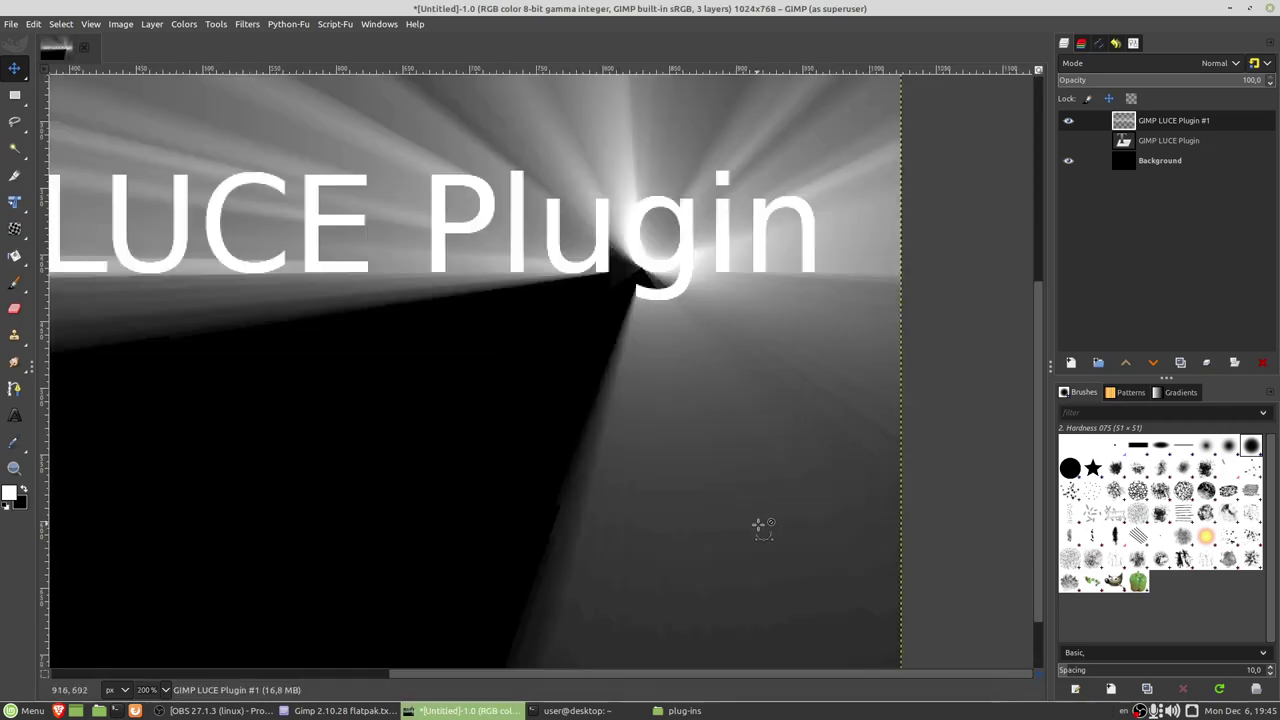
key(plus)
key(plus)
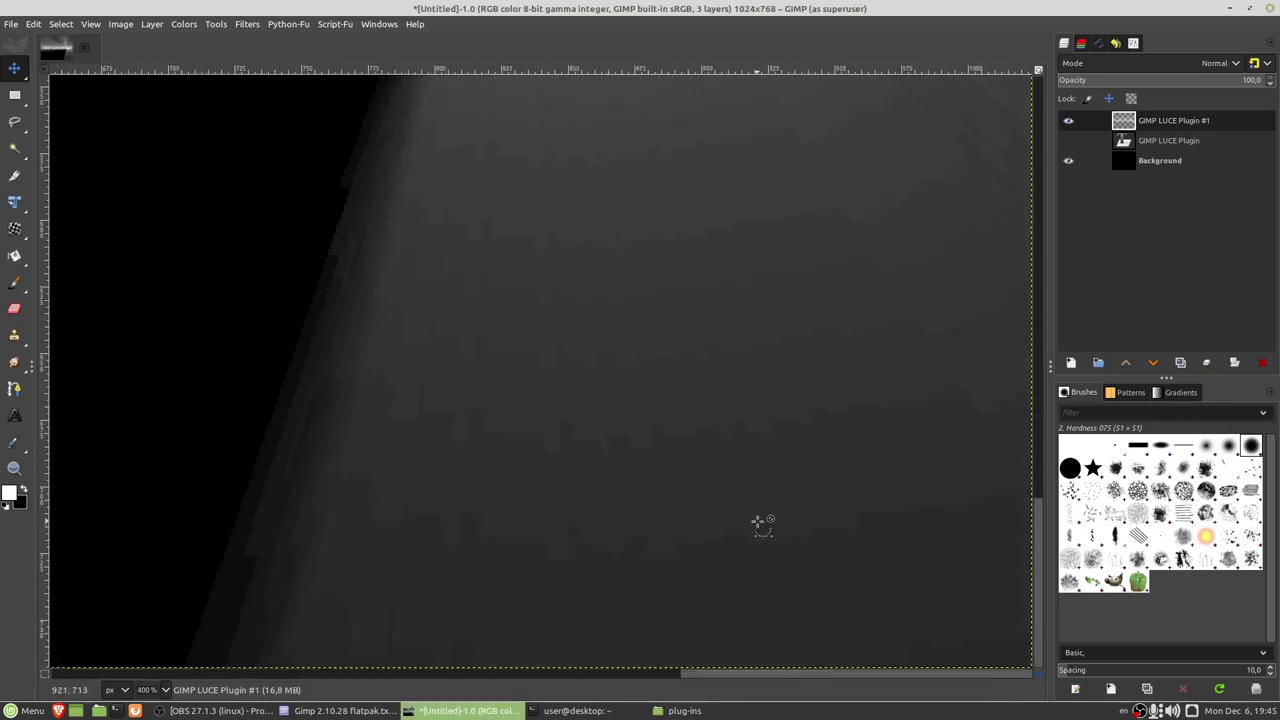
key(1)
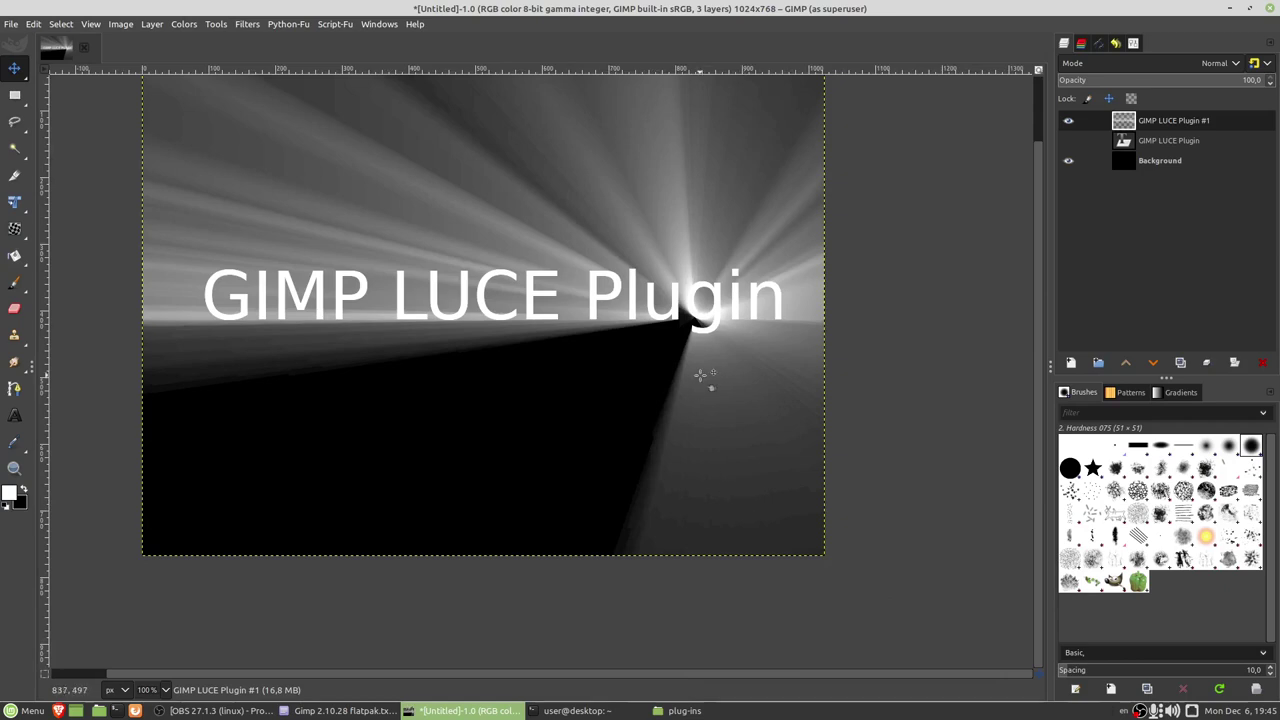
key(ctrl+z)
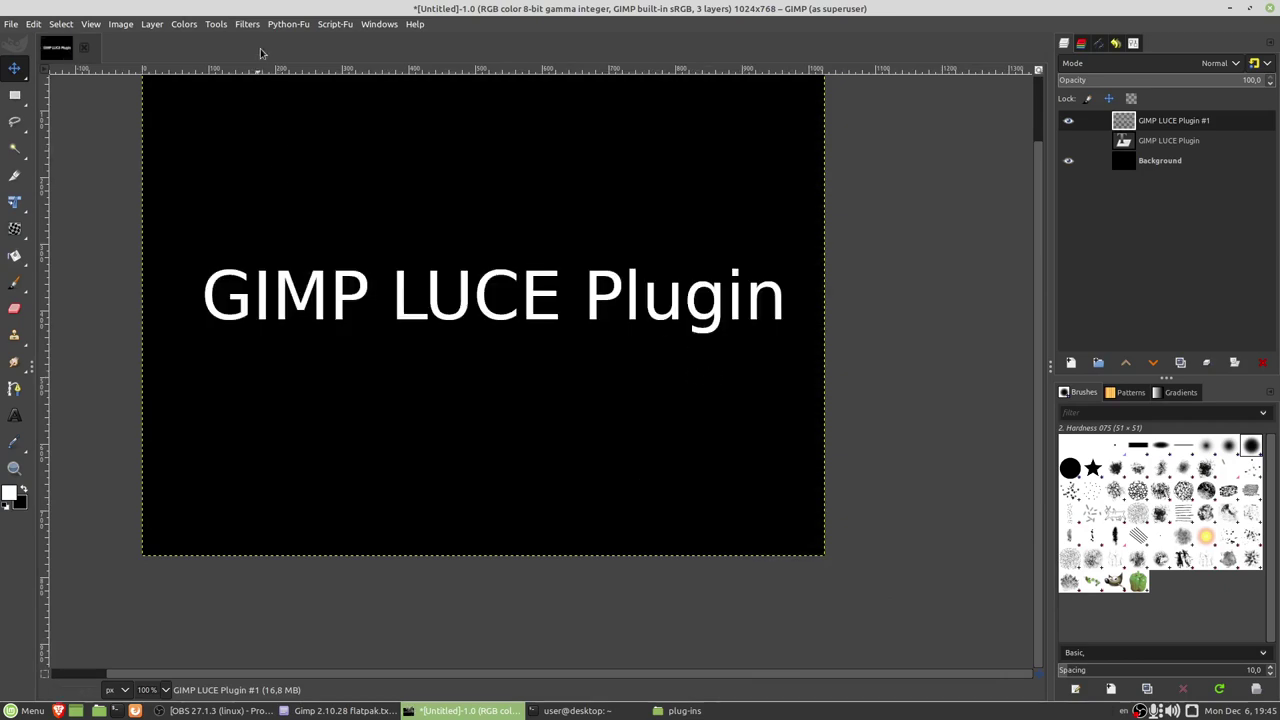
click(247, 24)
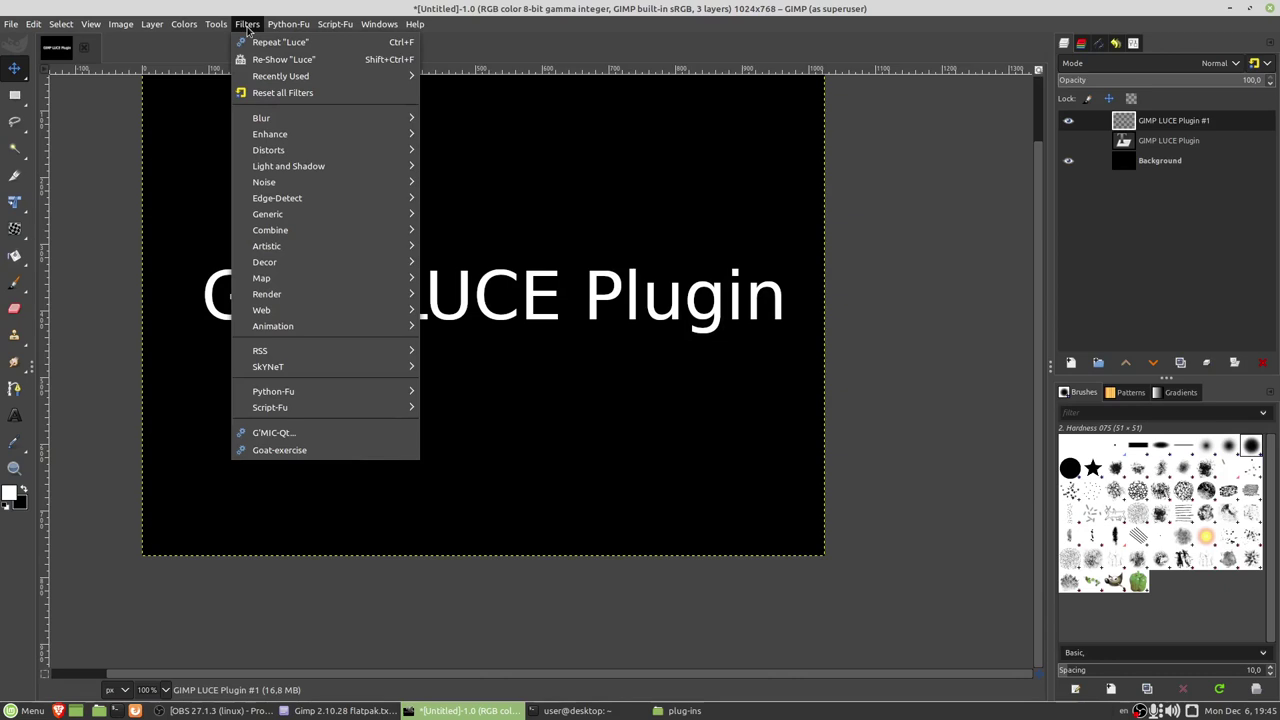
click(285, 41)
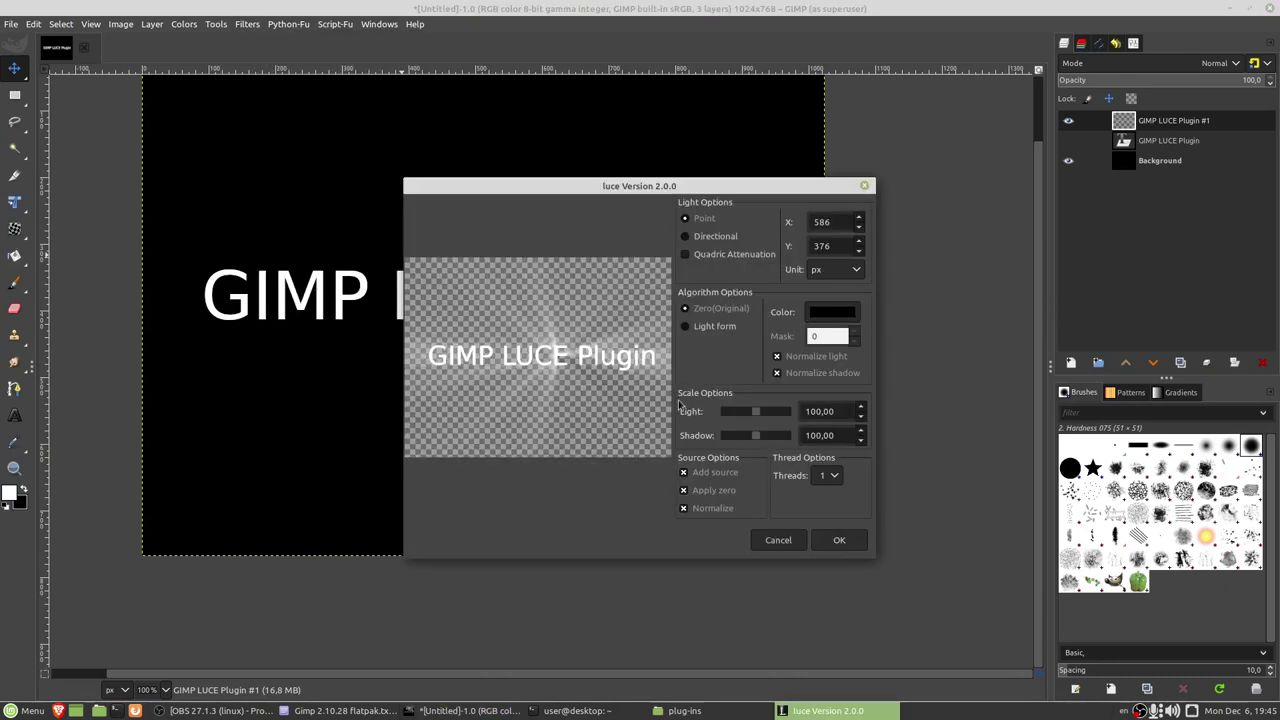
click(845, 545)
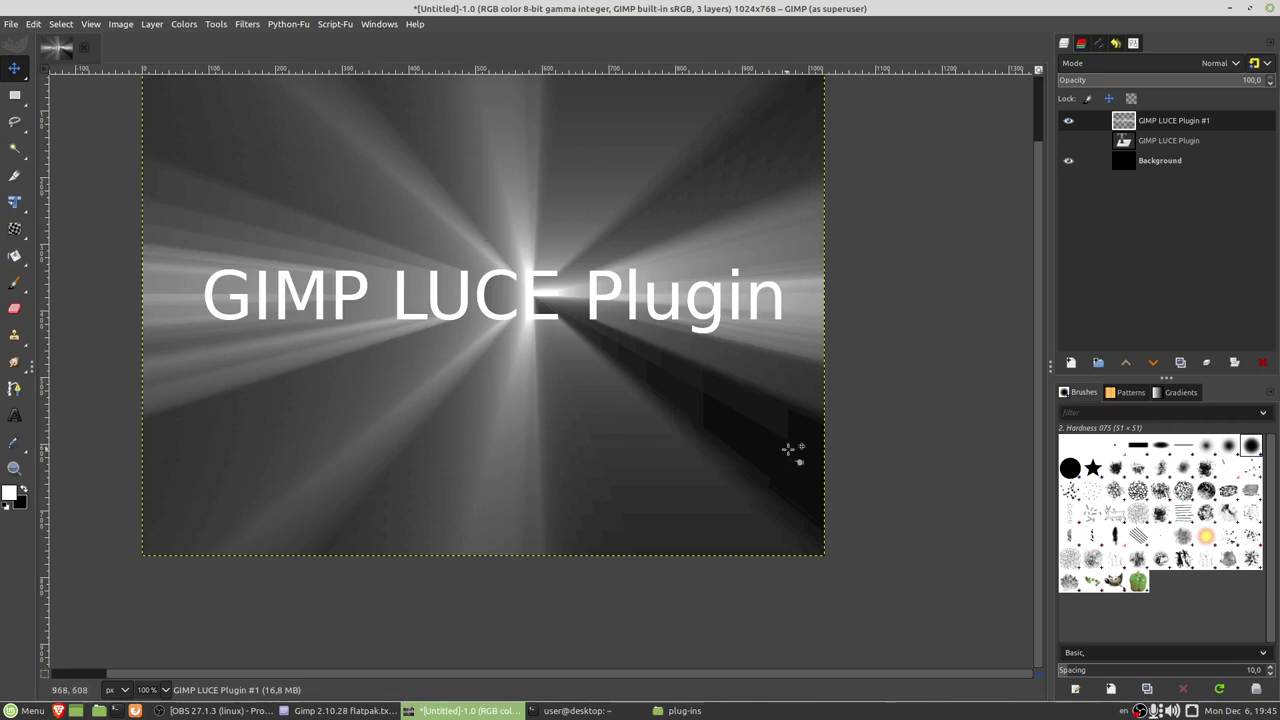
scroll(785, 465, up, 1)
scroll(771, 471, up, 1)
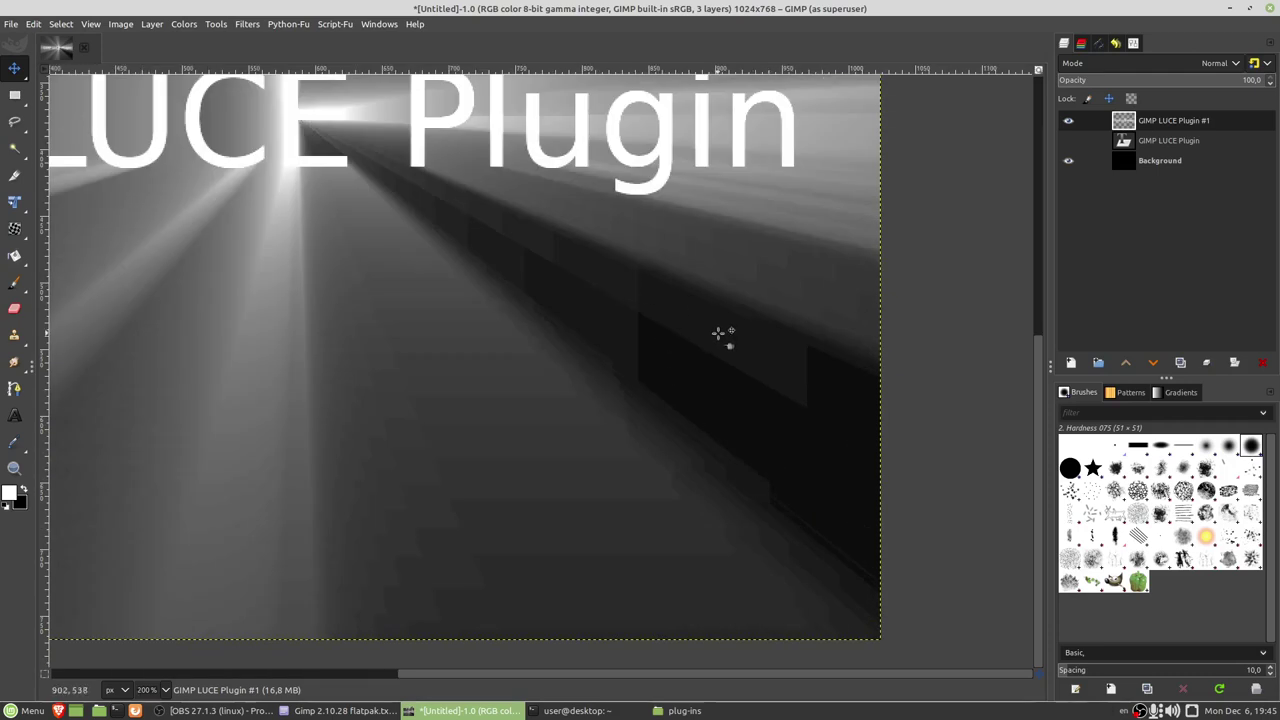
scroll(723, 345, up, 2)
scroll(484, 313, down, 3)
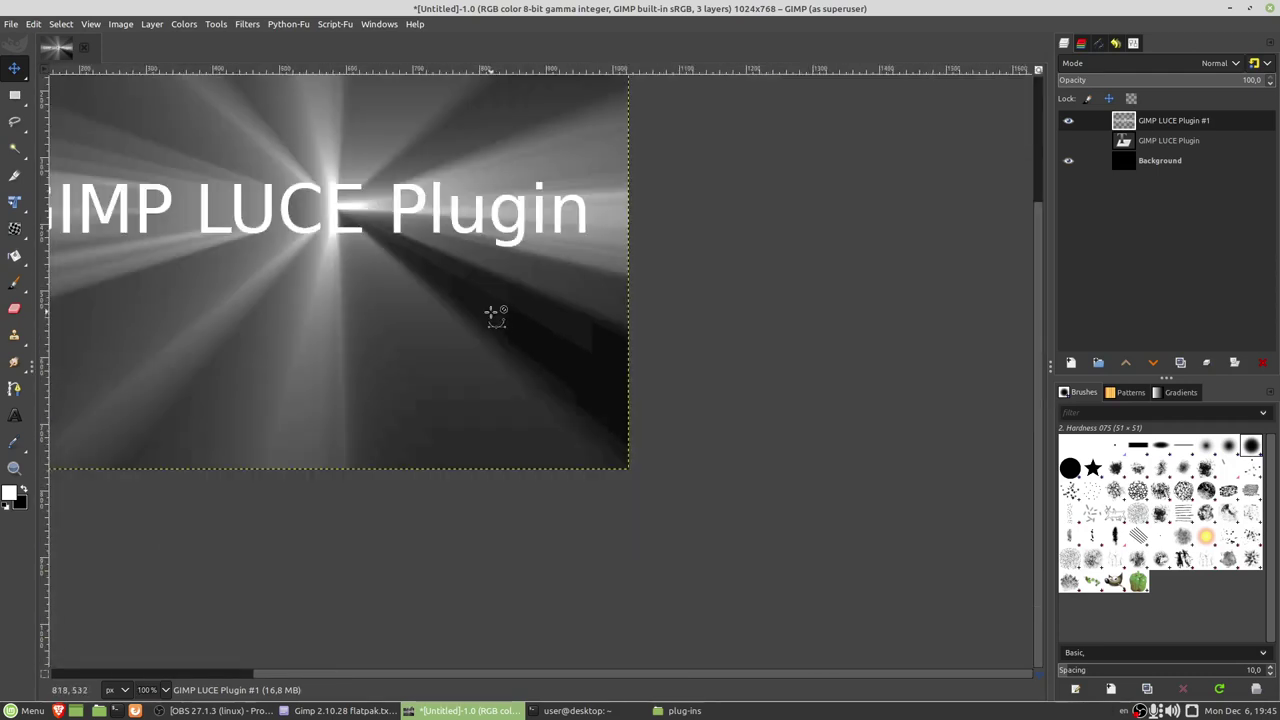
scroll(386, 251, down, 1)
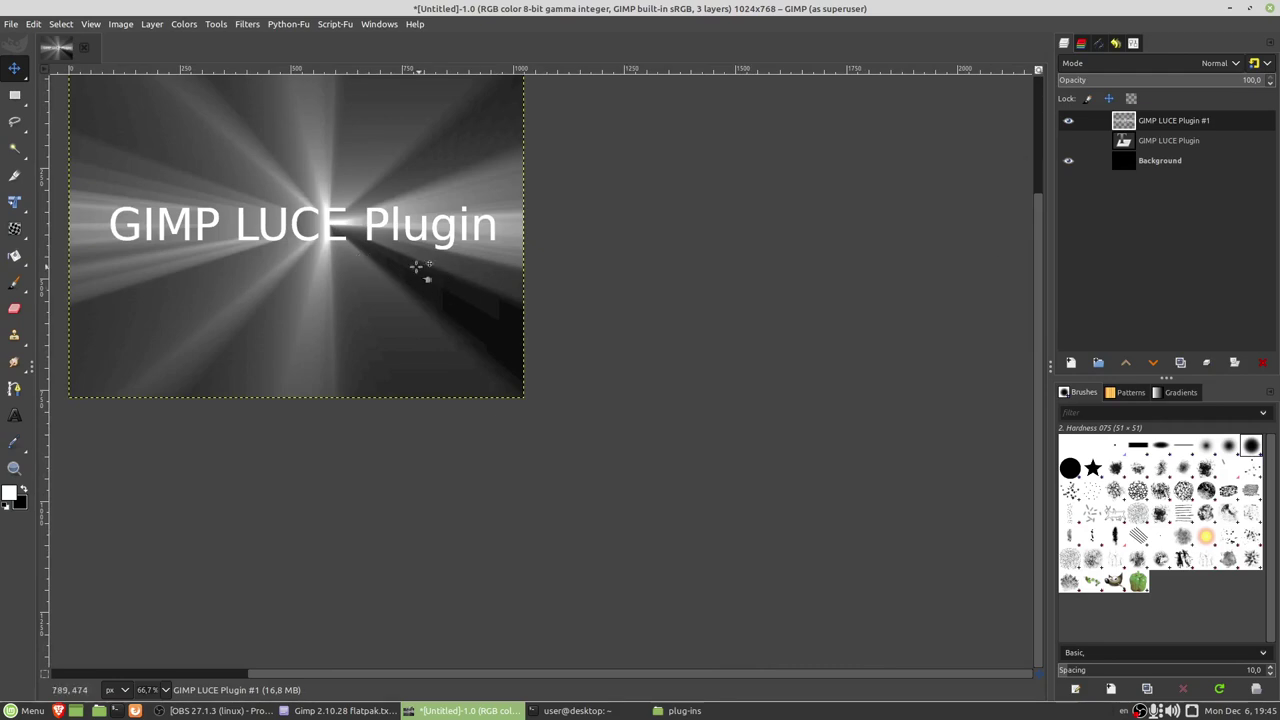
scroll(273, 207, up, 2)
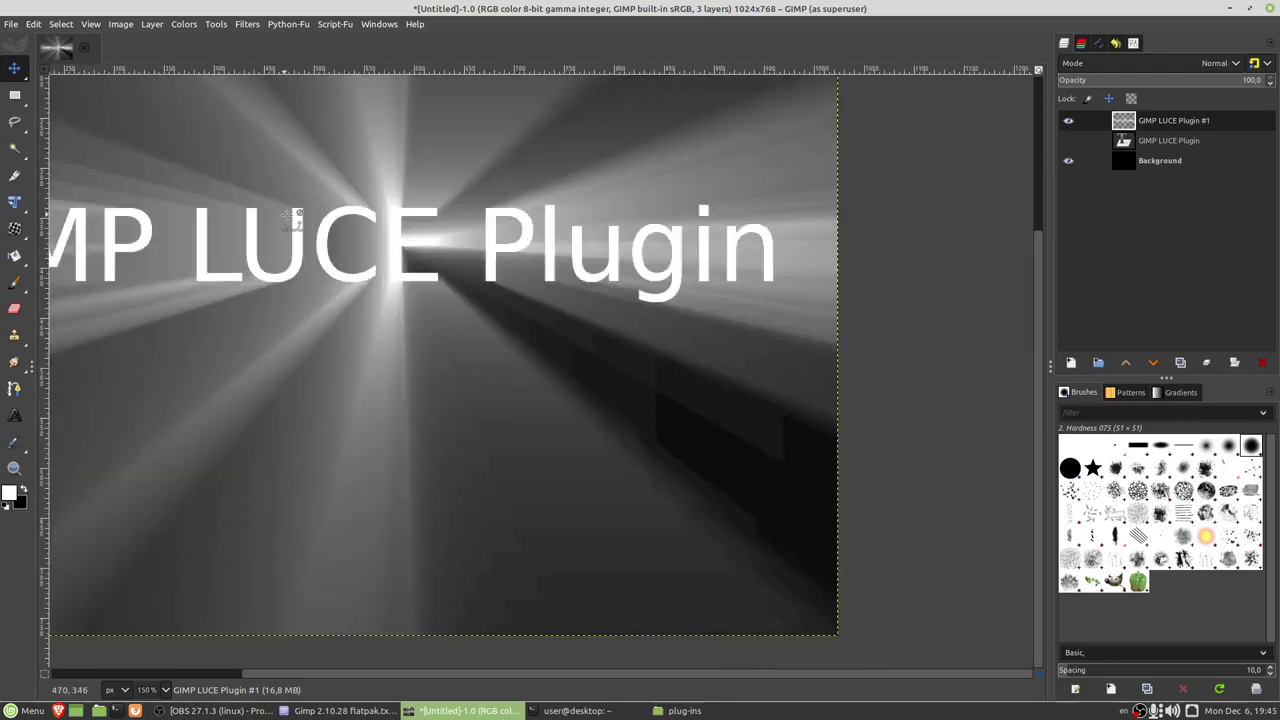
scroll(329, 234, down, 1)
key(ctrl+z)
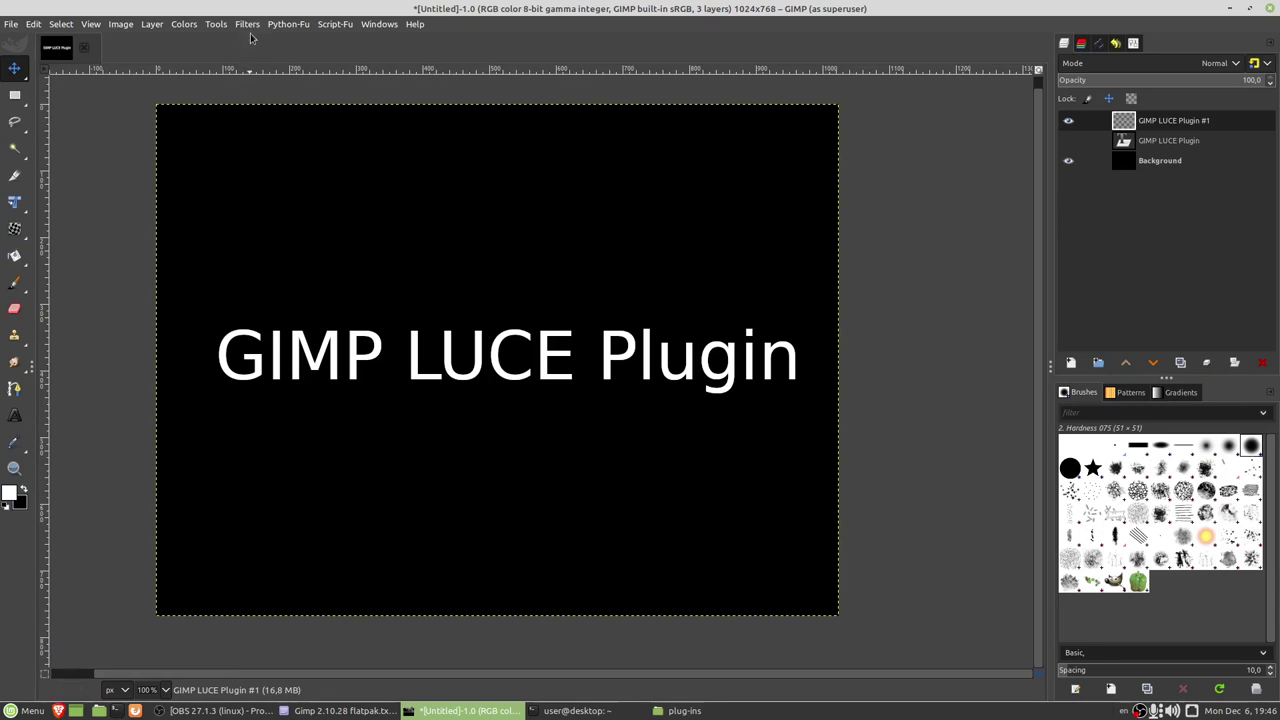
- Apply G'MIC-Qt Light Rays with the burst centre dragged left of the image centre
click(247, 24)
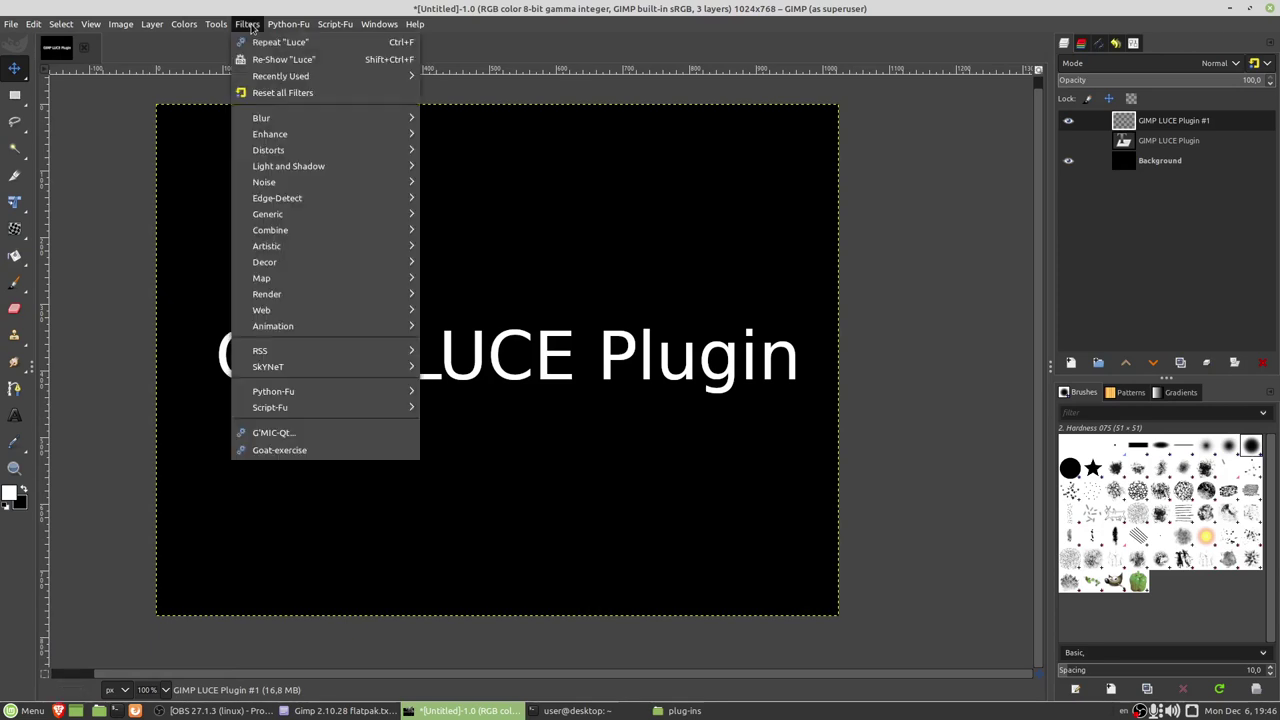
click(286, 434)
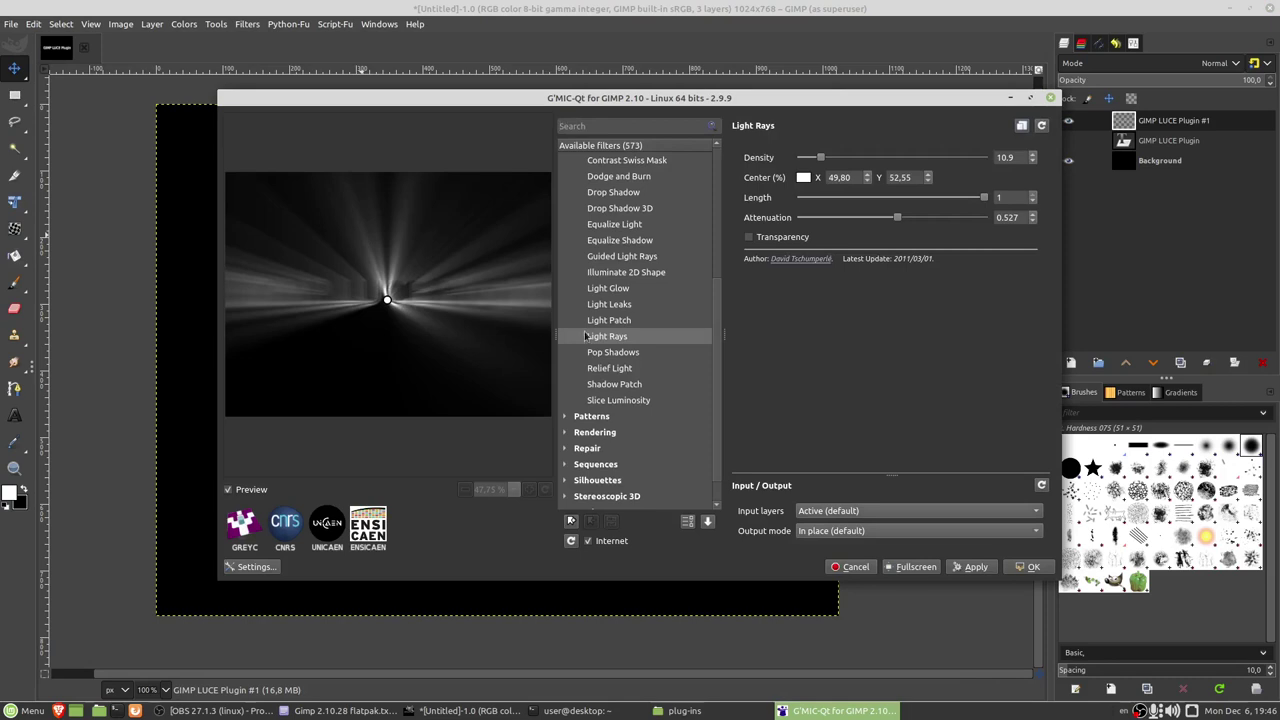
key(Up)
key(Down)
mouse_move(386, 301)
mouse_down()
mouse_move(333, 292)
mouse_move(354, 293)
mouse_up()
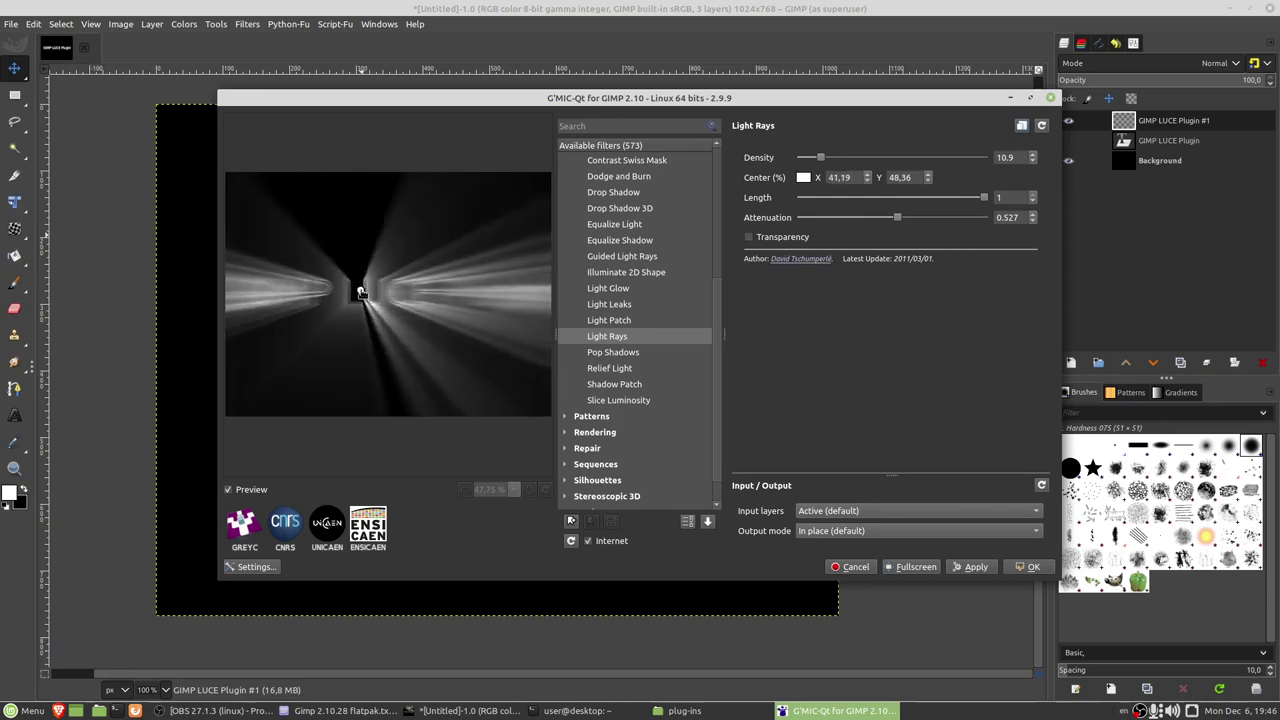
drag(354, 293, 303, 293)
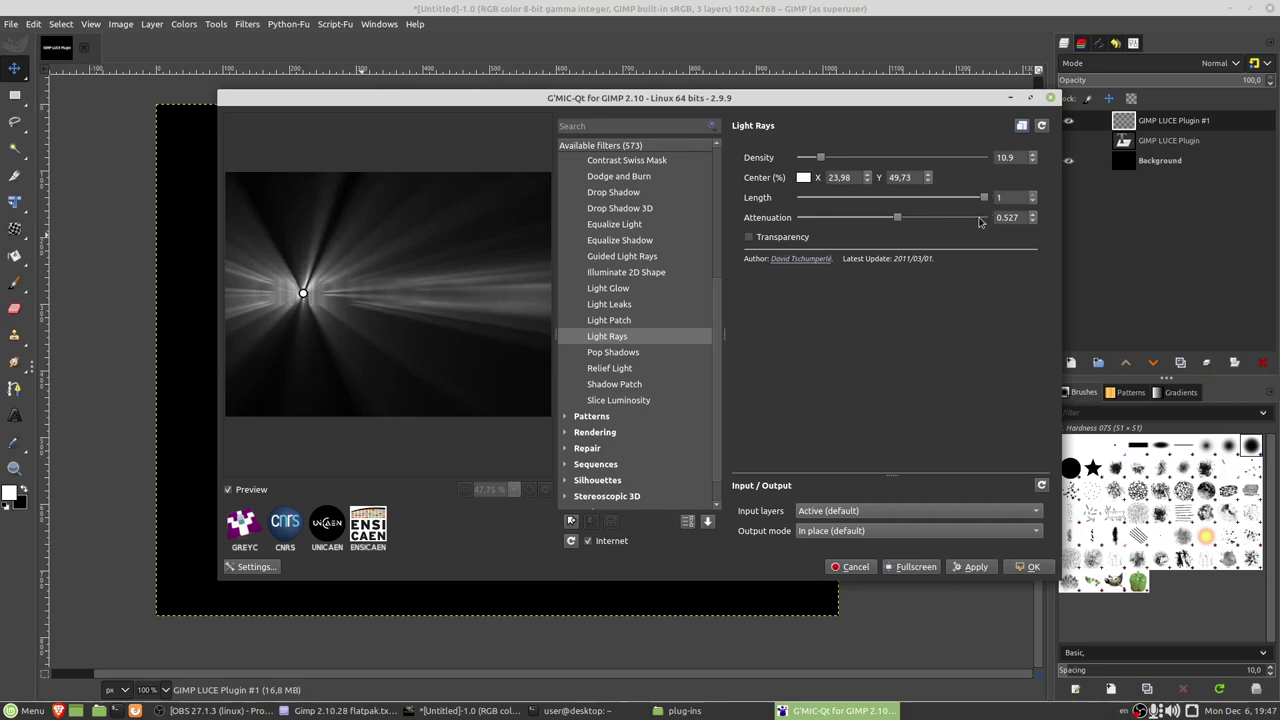
click(1033, 567)
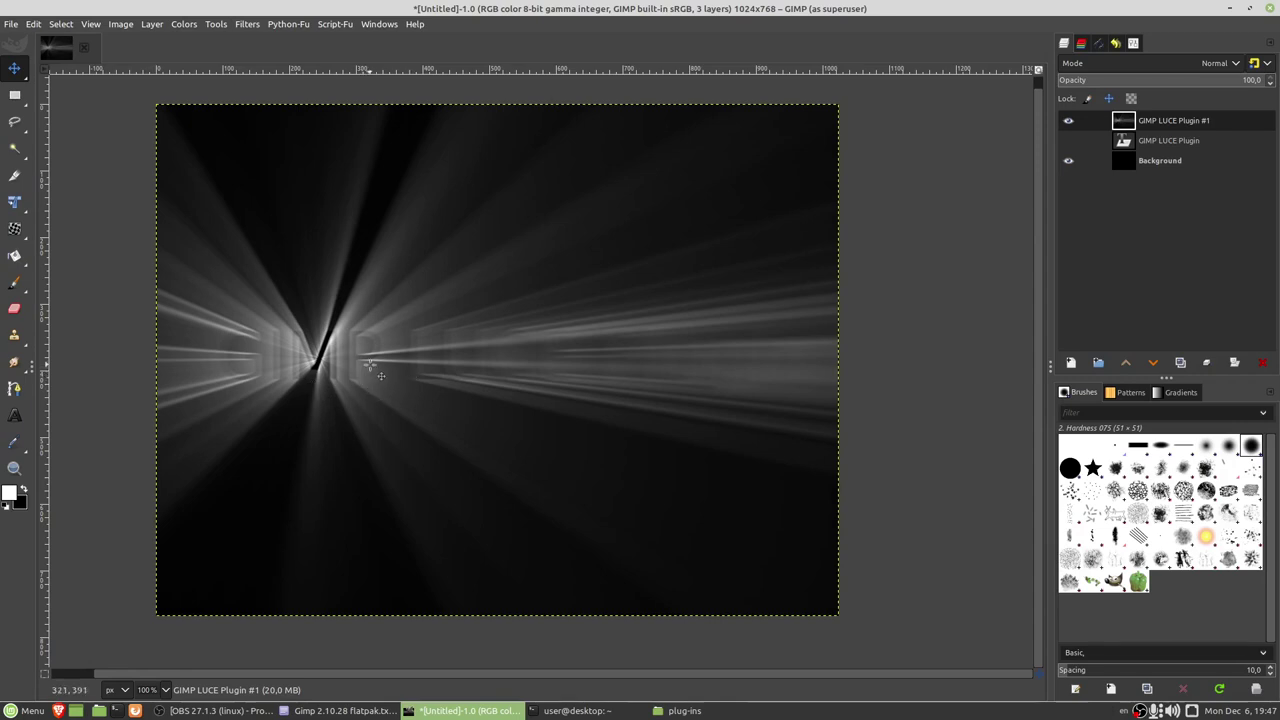
- Zoom in and pan to inspect the rays result, then return to the full view
key(2)
drag(654, 334, 847, 323)
key(3)
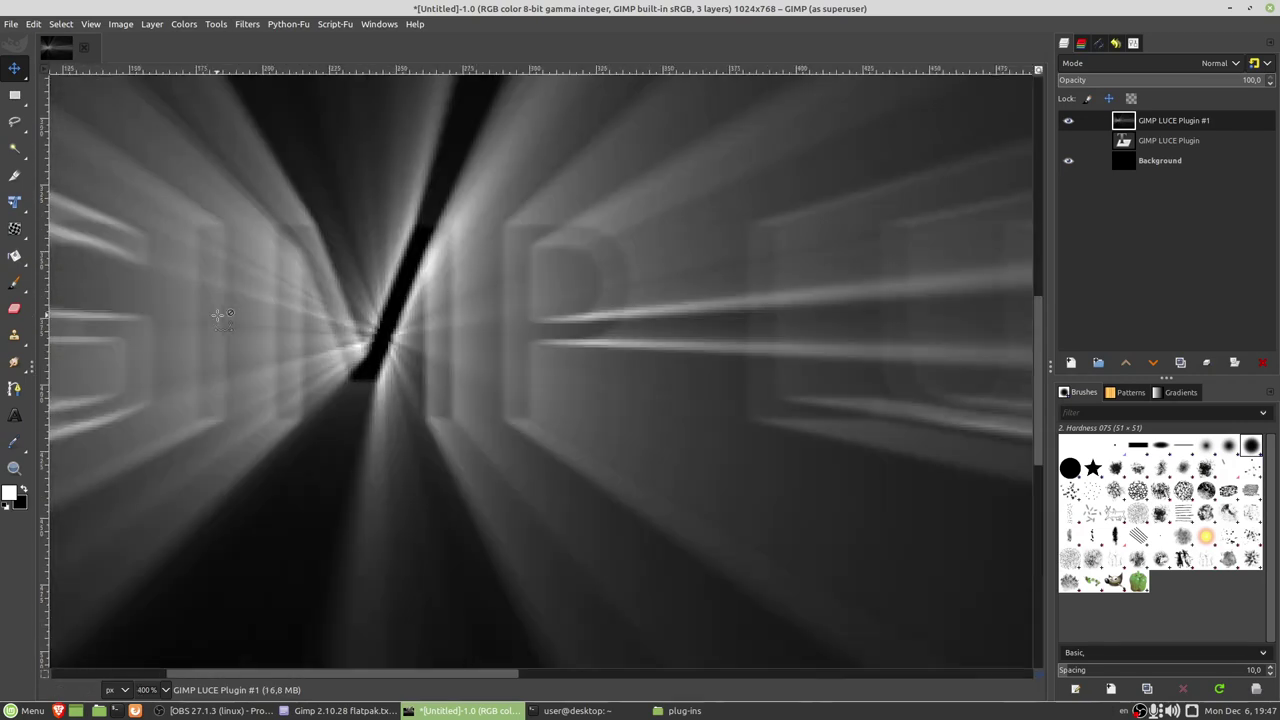
key(1)
- Make the GIMP LUCE Plugin text layer visible and move it above the rays layer
click(1068, 141)
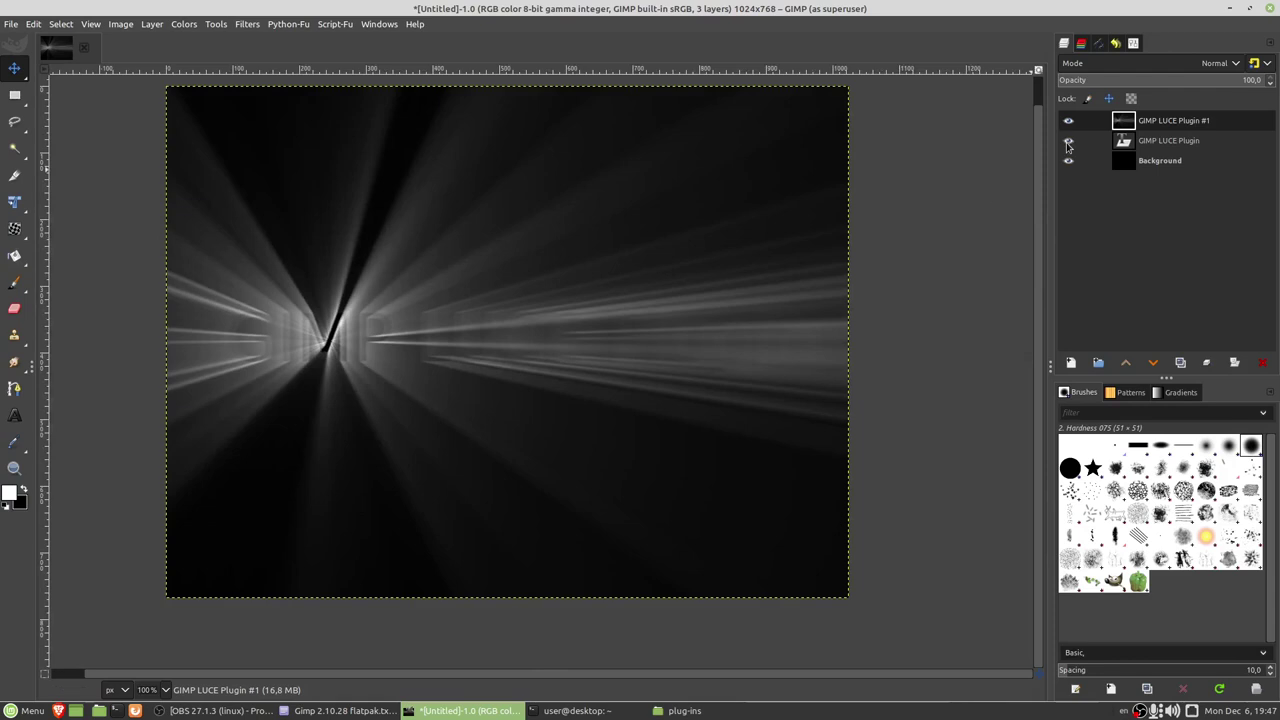
click(1154, 143)
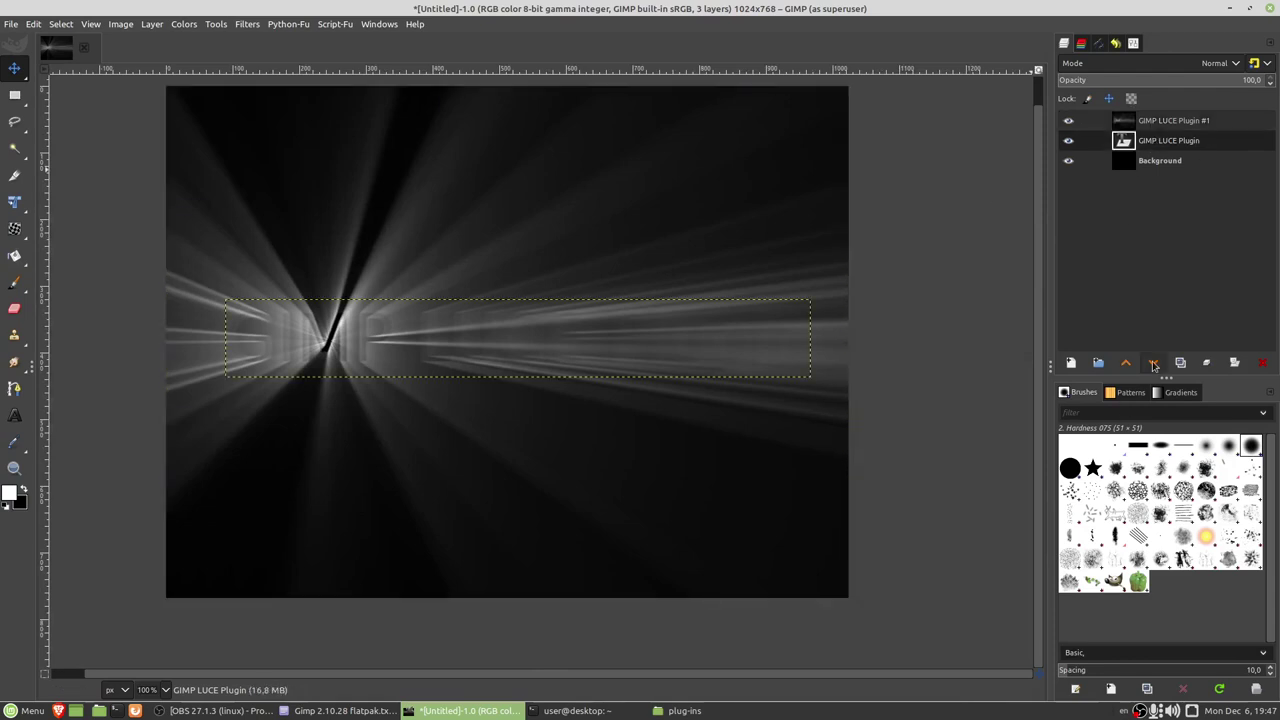
click(1126, 363)
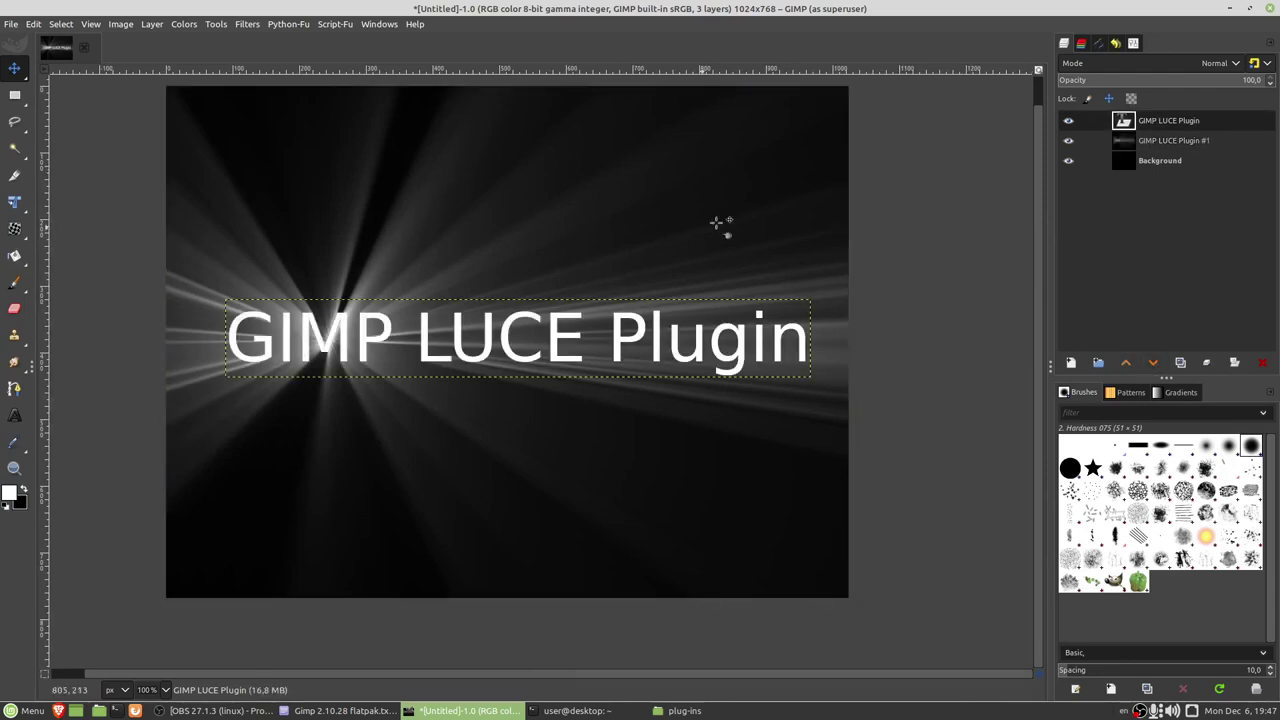
click(1160, 140)
click(404, 367)
click(1160, 161)
scroll(513, 342, up, 1)
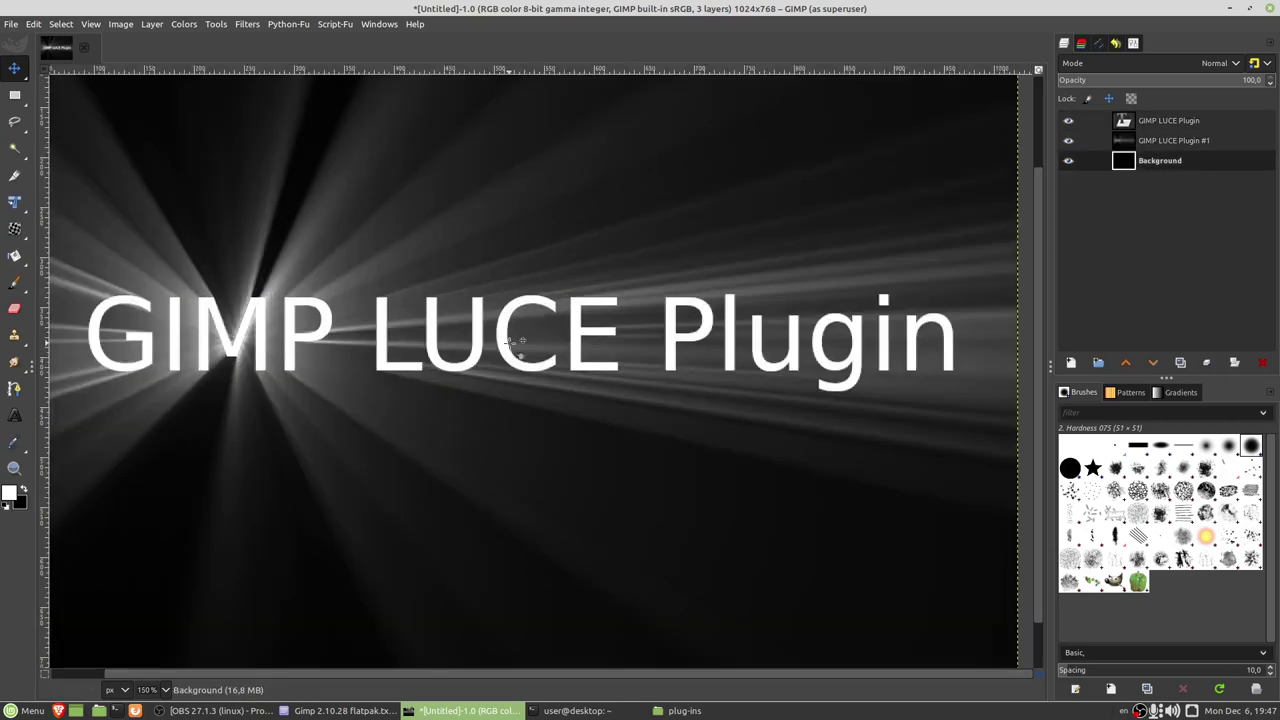
click(1182, 122)
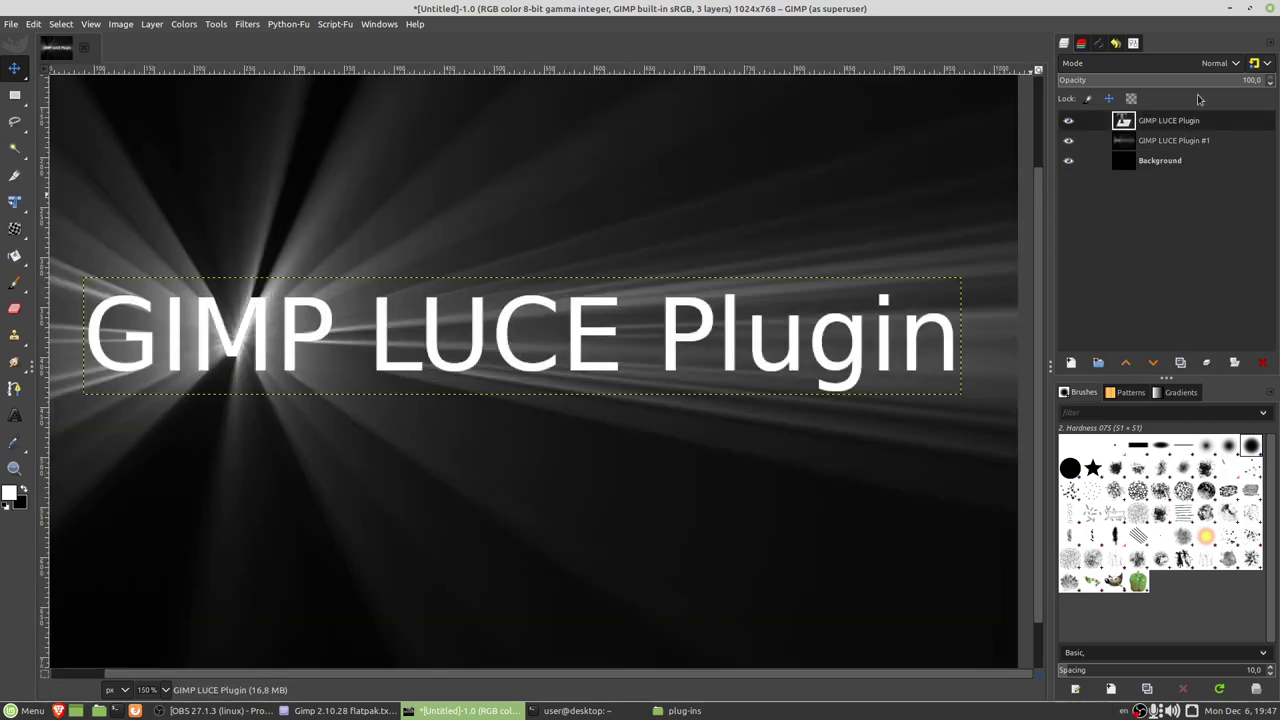
- Set the GIMP LUCE Plugin text layer's opacity to about 69
drag(1204, 86, 1183, 82)
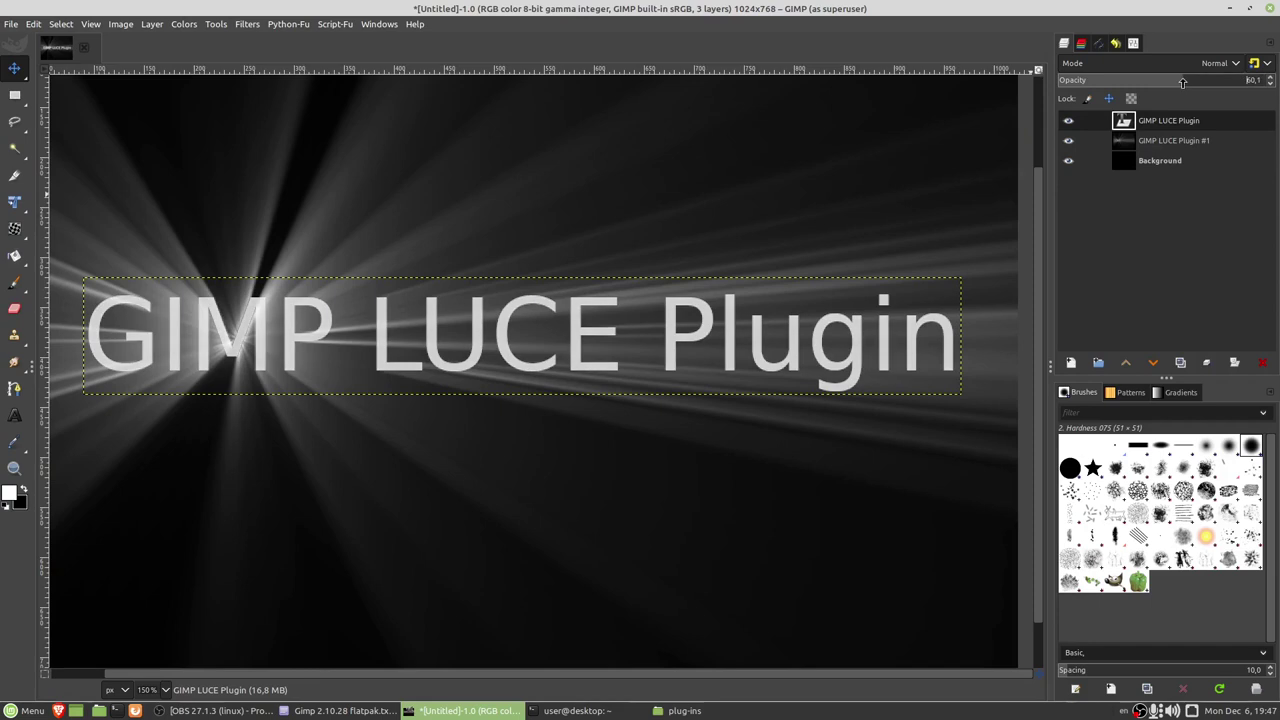
mouse_move(1162, 80)
mouse_down()
mouse_move(1128, 80)
mouse_move(1150, 82)
mouse_up()
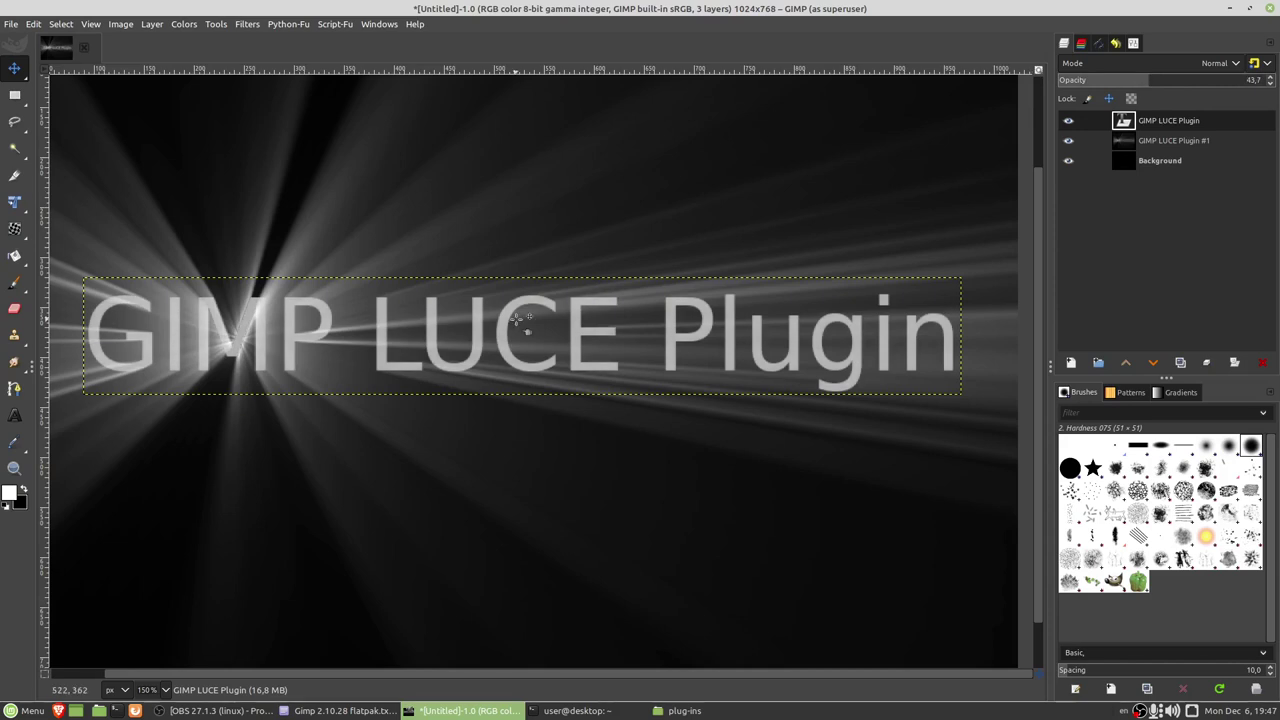
ctrl+scroll(583, 366, down, 2)
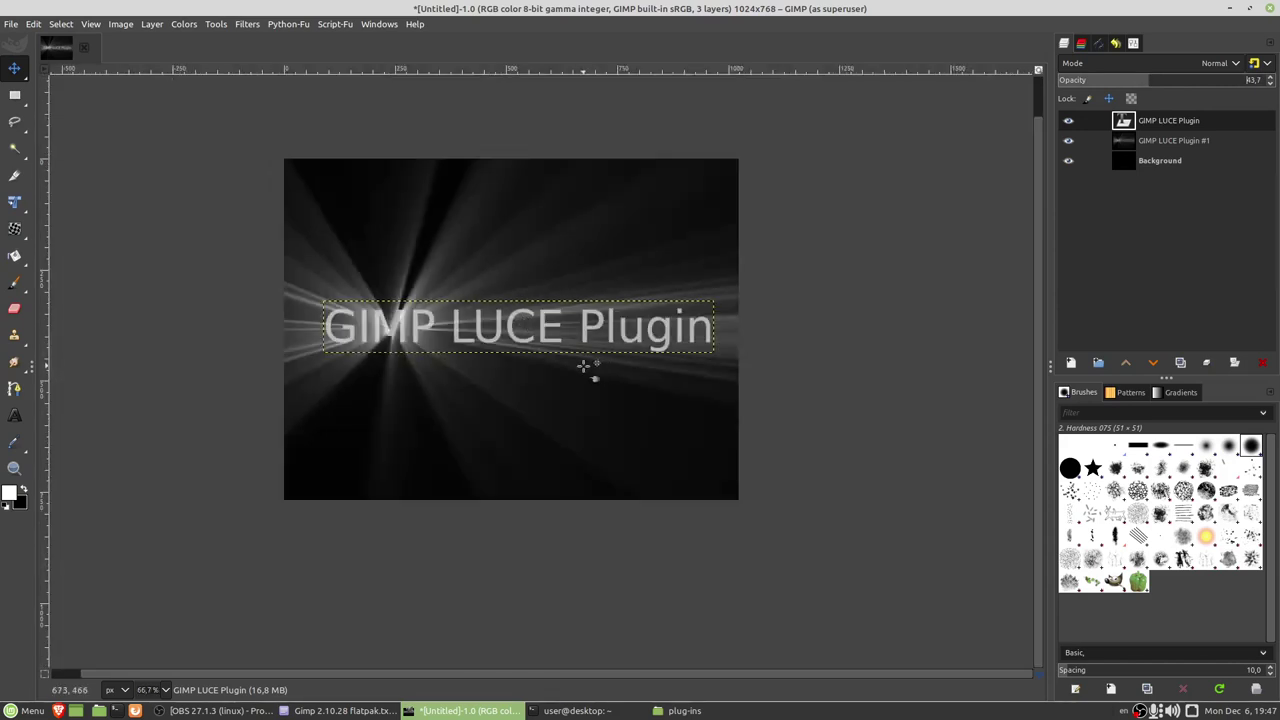
click(1170, 165)
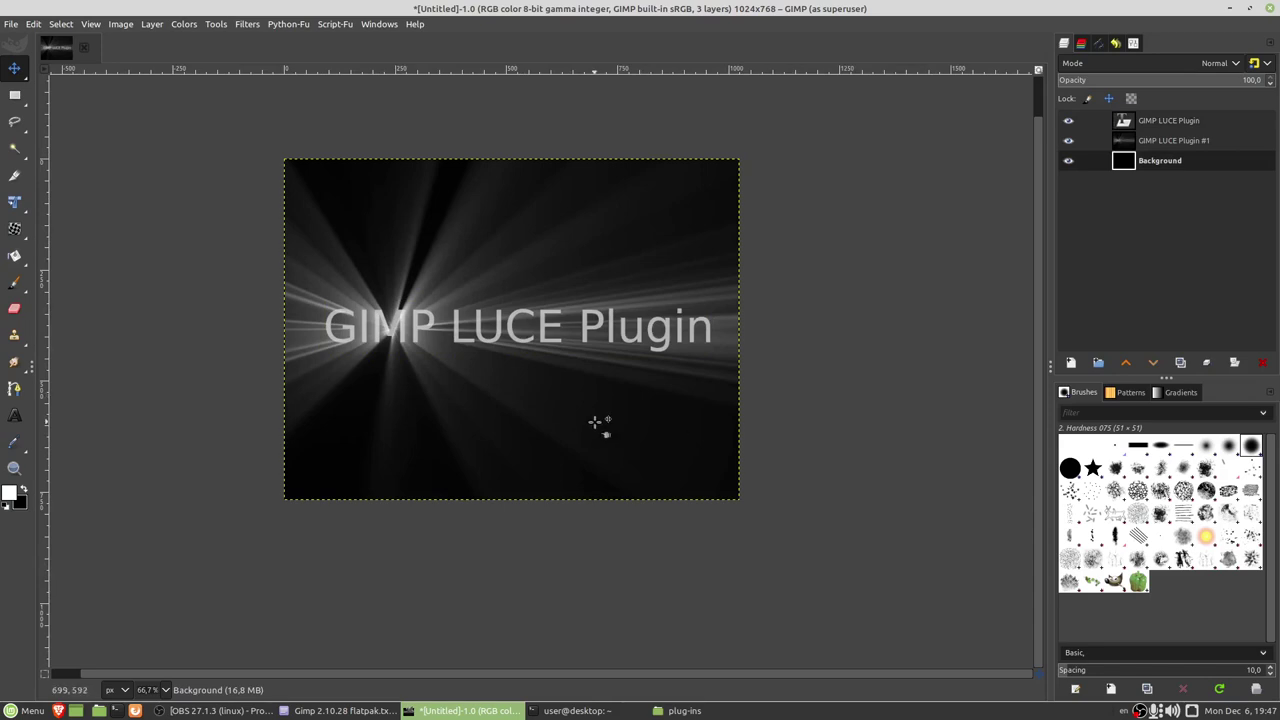
ctrl+scroll(594, 422, up, 1)
scroll(430, 330, up, 2)
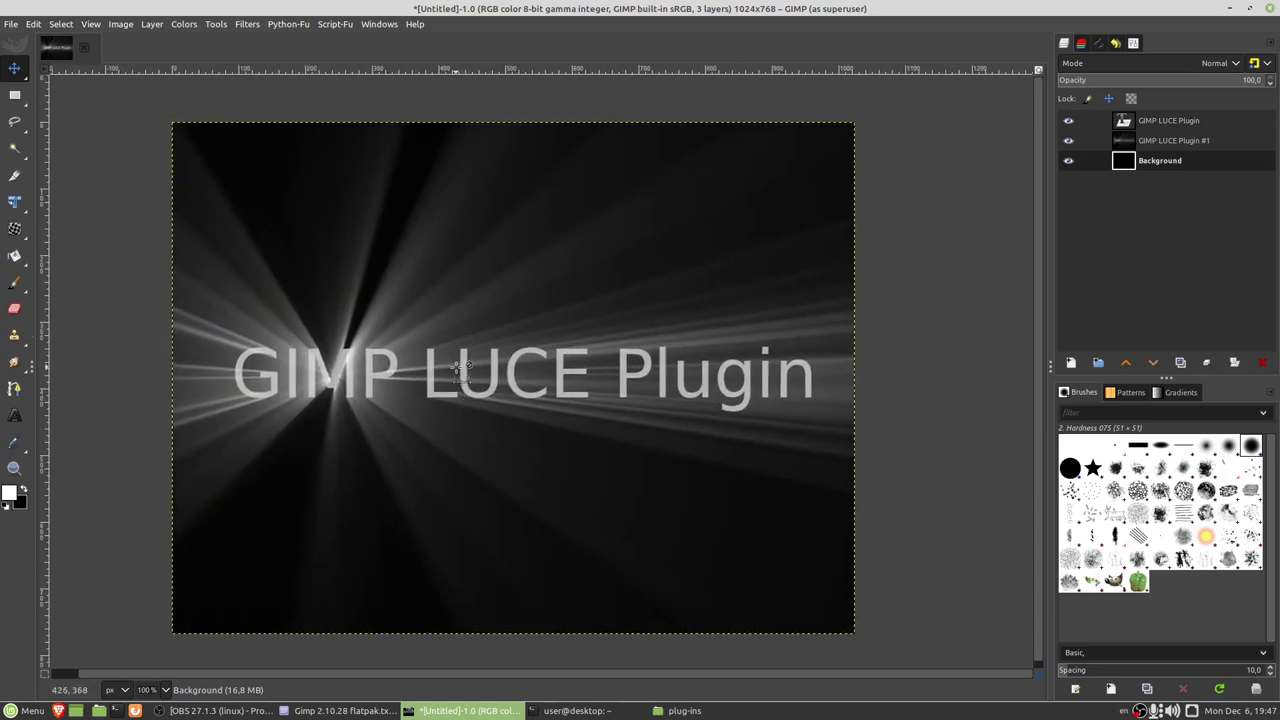
ctrl+scroll(456, 368, up, 1)
ctrl+scroll(456, 368, down, 1)
click(1153, 128)
click(1201, 82)
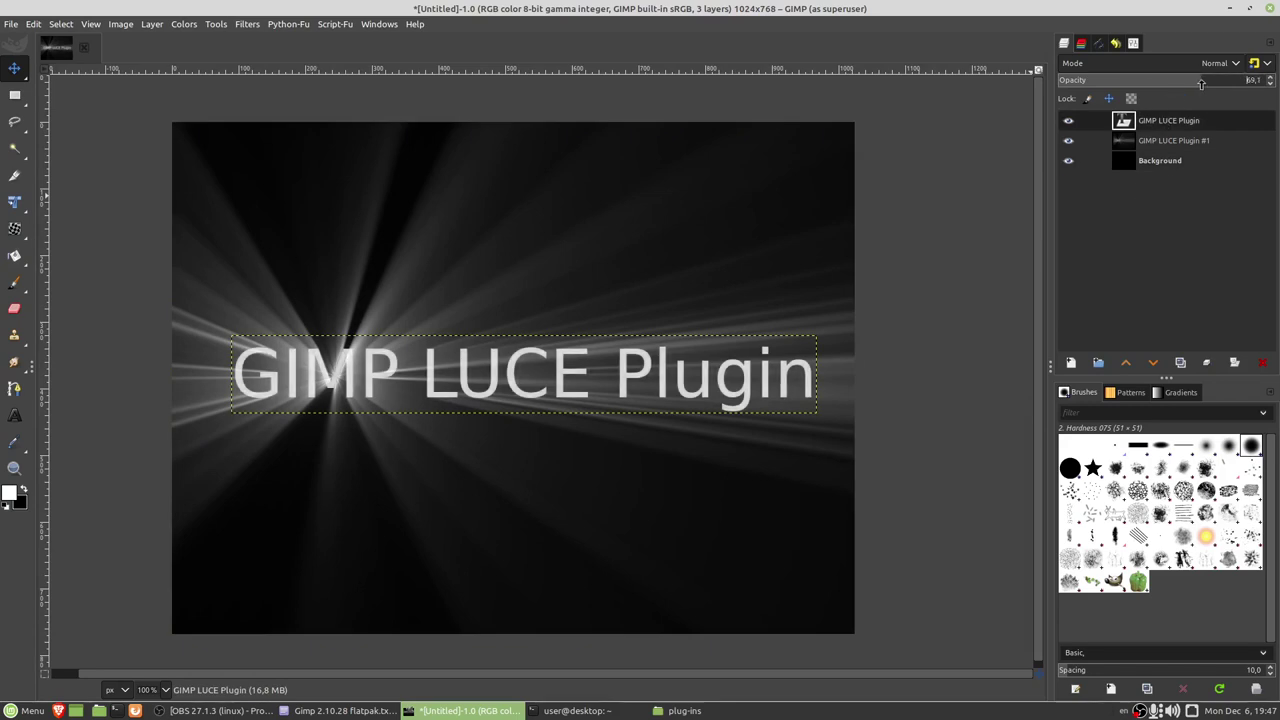
click(1166, 157)
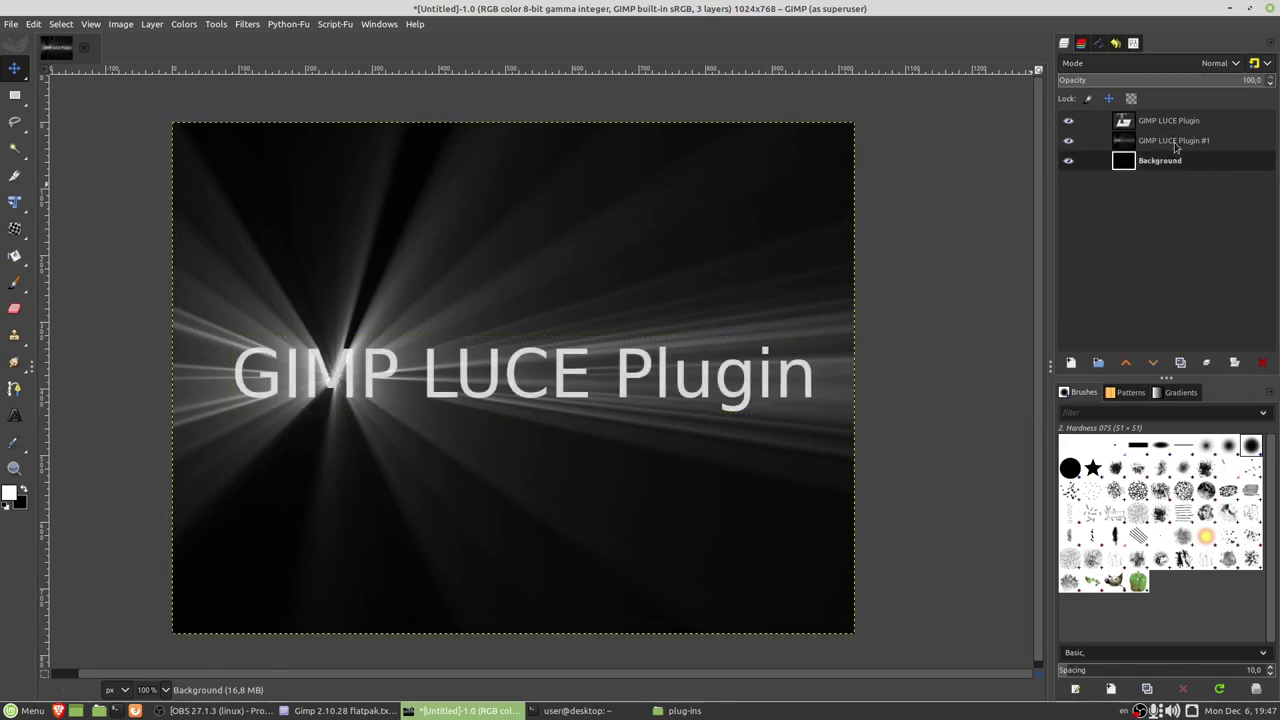